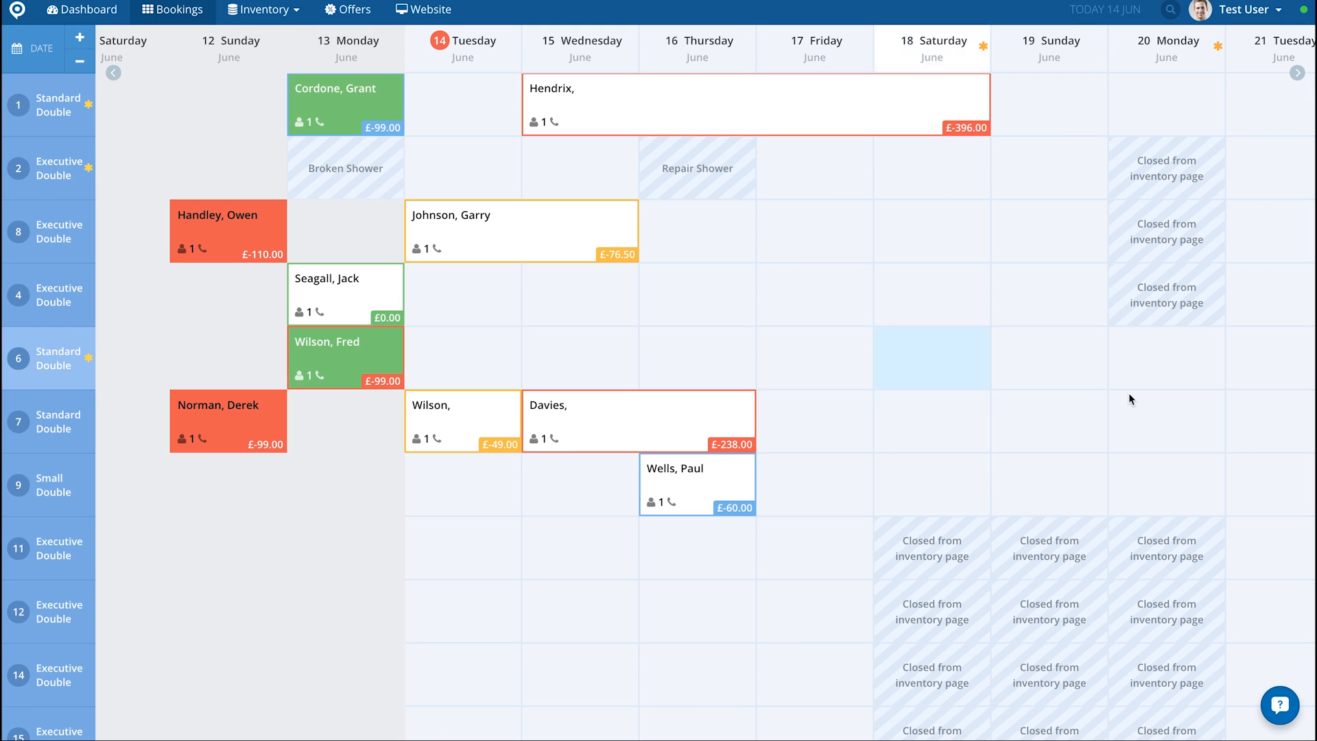
Step: Open the support chat to view the conversation list with the support team, and close it again
left_click(1276, 706)
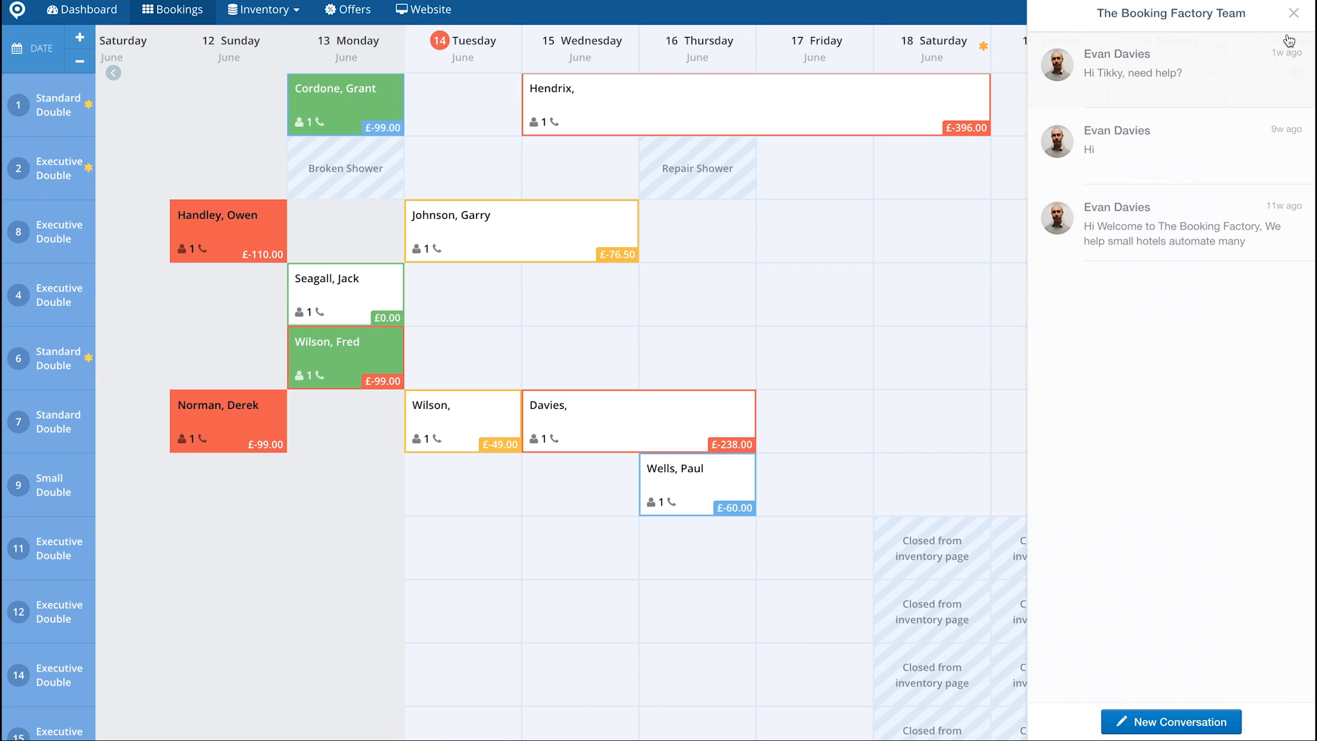
left_click(1293, 13)
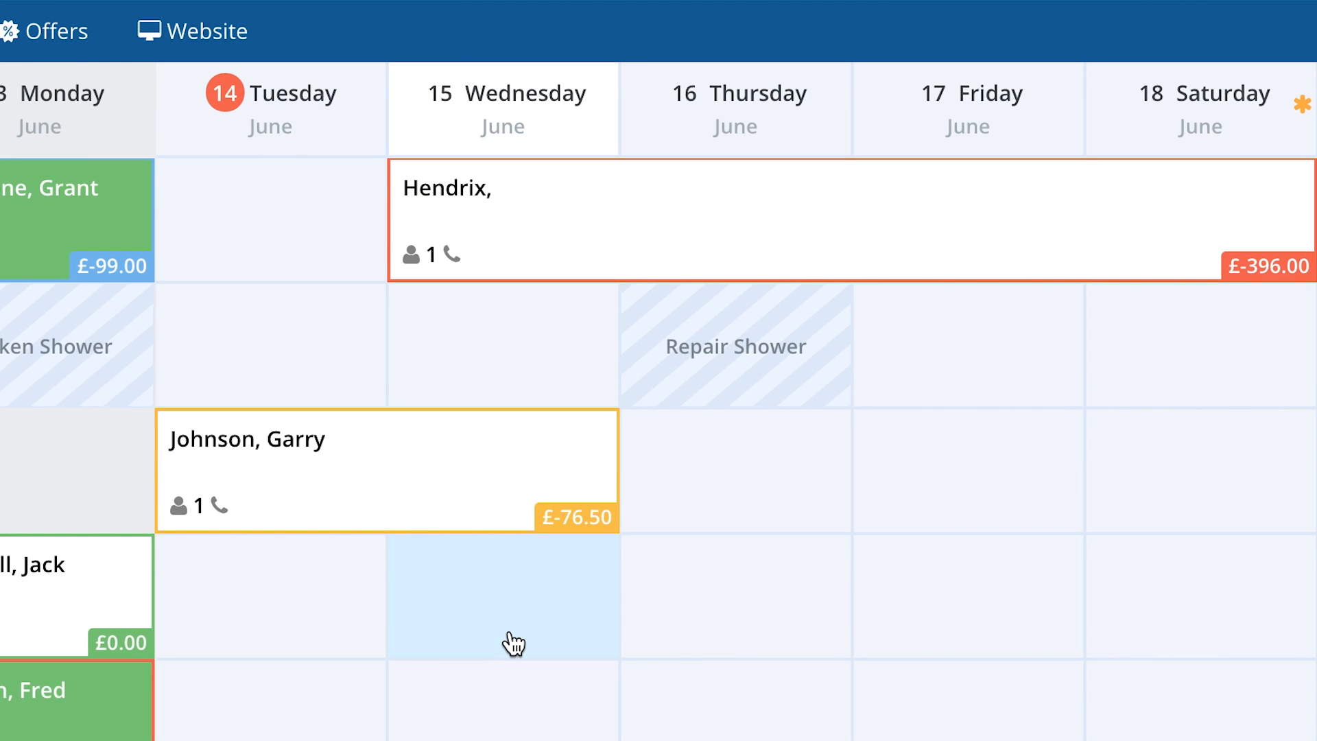
Step: Examine the bookings on the calendar across the past and upcoming days of June
scroll(513, 644, "right", 10)
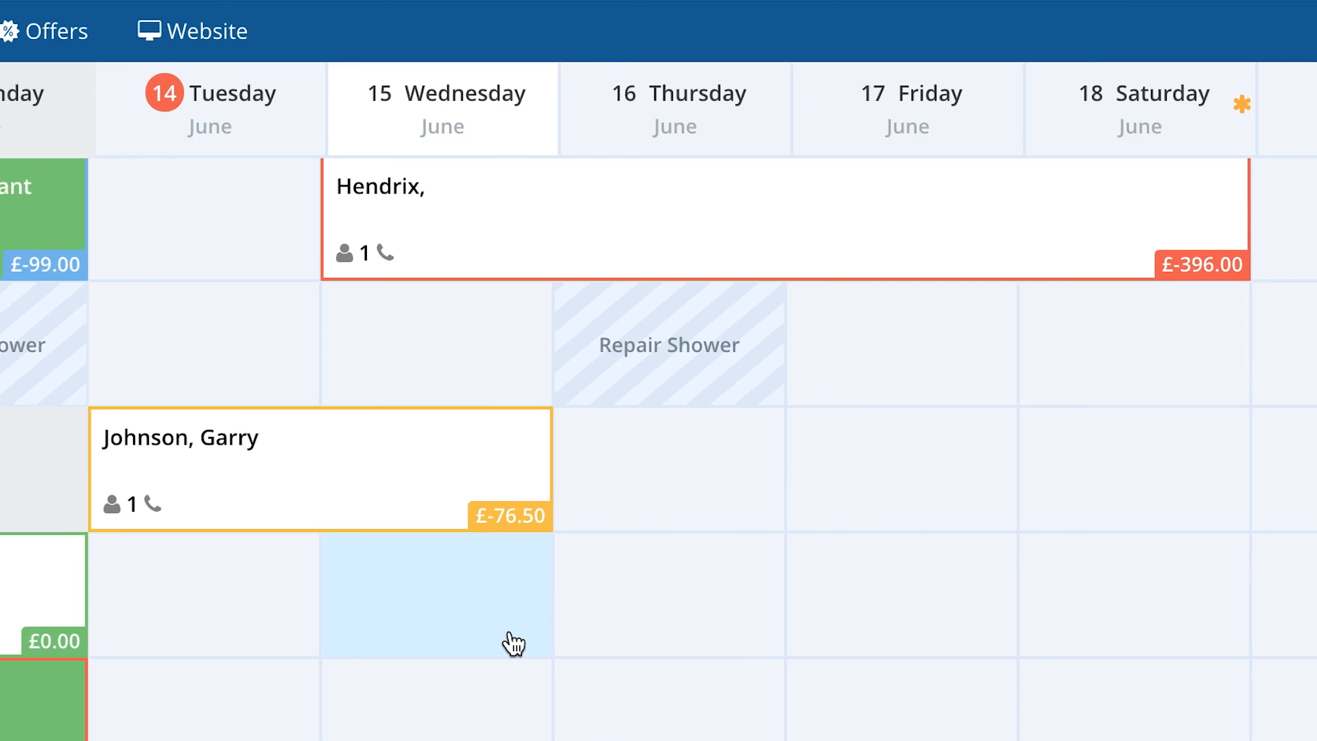
scroll(514, 644, "right", 5)
scroll(514, 644, "left", 4)
scroll(513, 644, "left", 20)
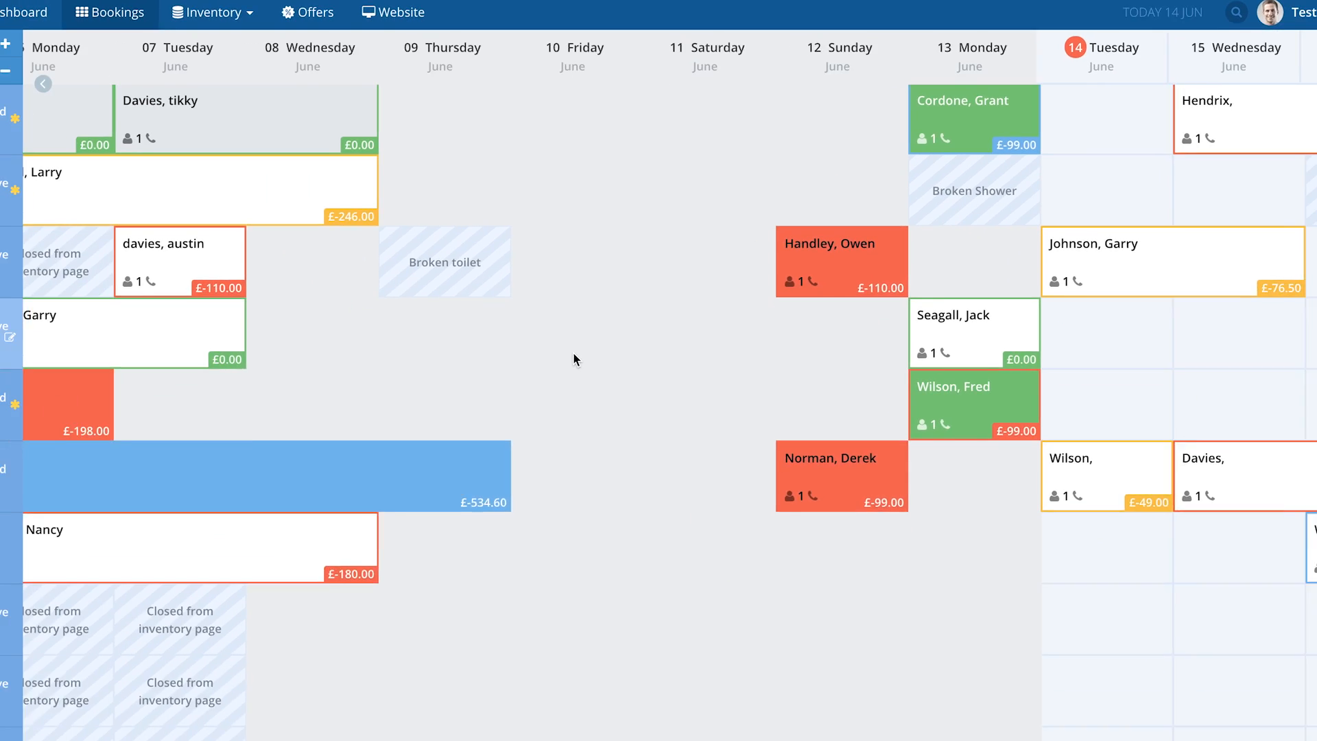
scroll(546, 494, "right", 5)
scroll(583, 316, "right", 3)
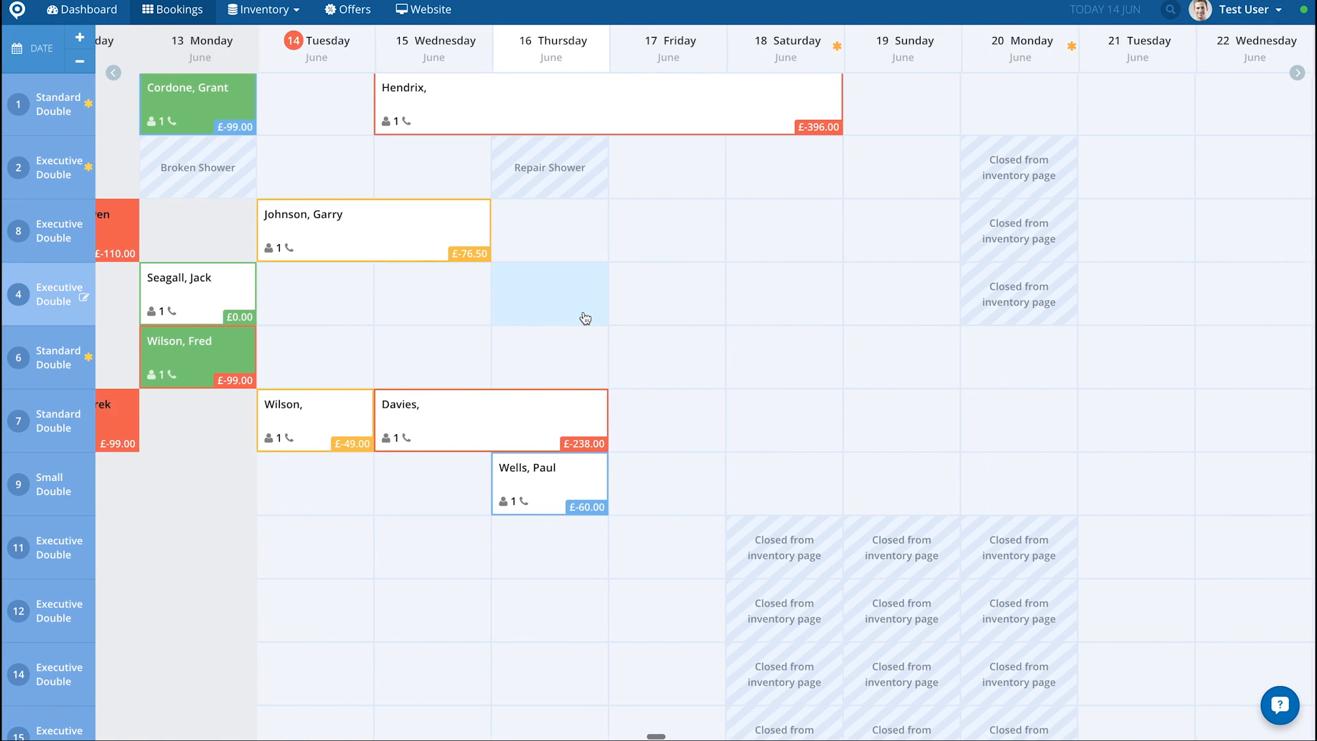
scroll(585, 318, "right", 1)
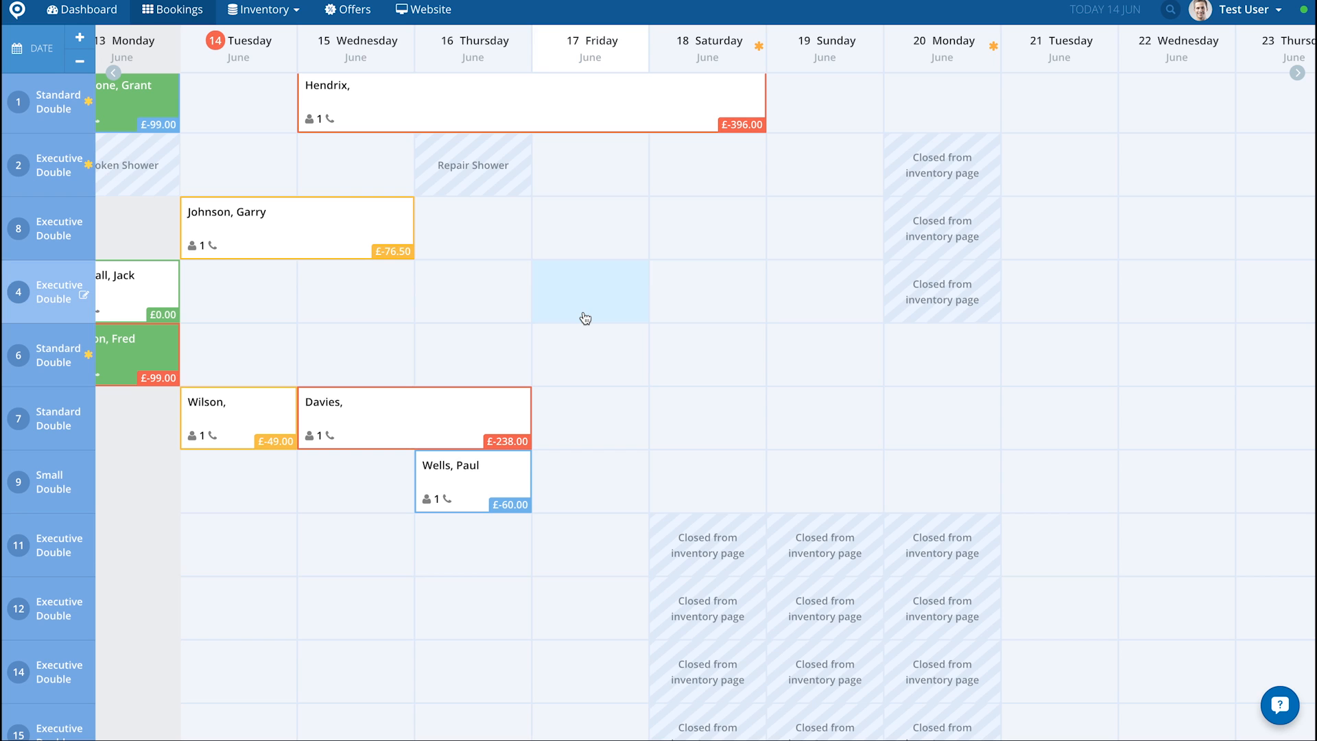
Step: Page the bookings calendar back to early June and forward again to the current week
left_click(114, 73)
left_click(114, 74)
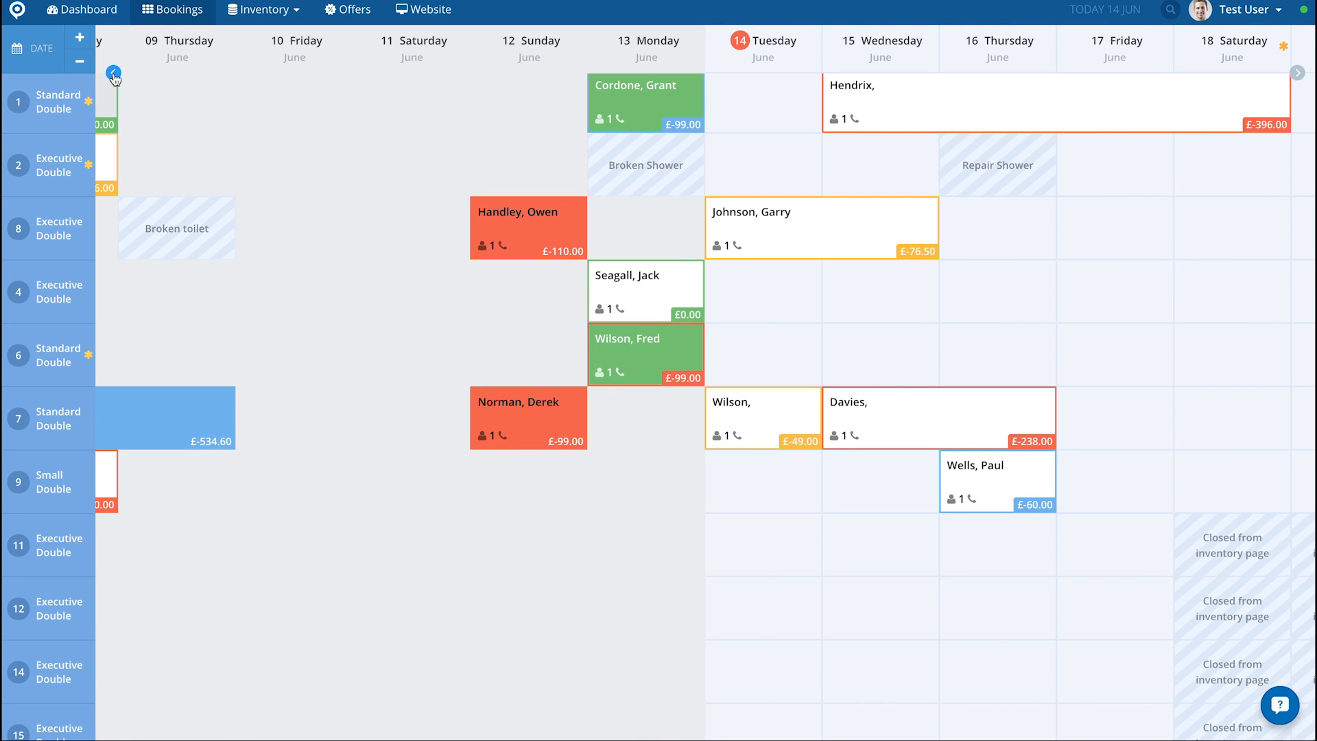
left_click(114, 74)
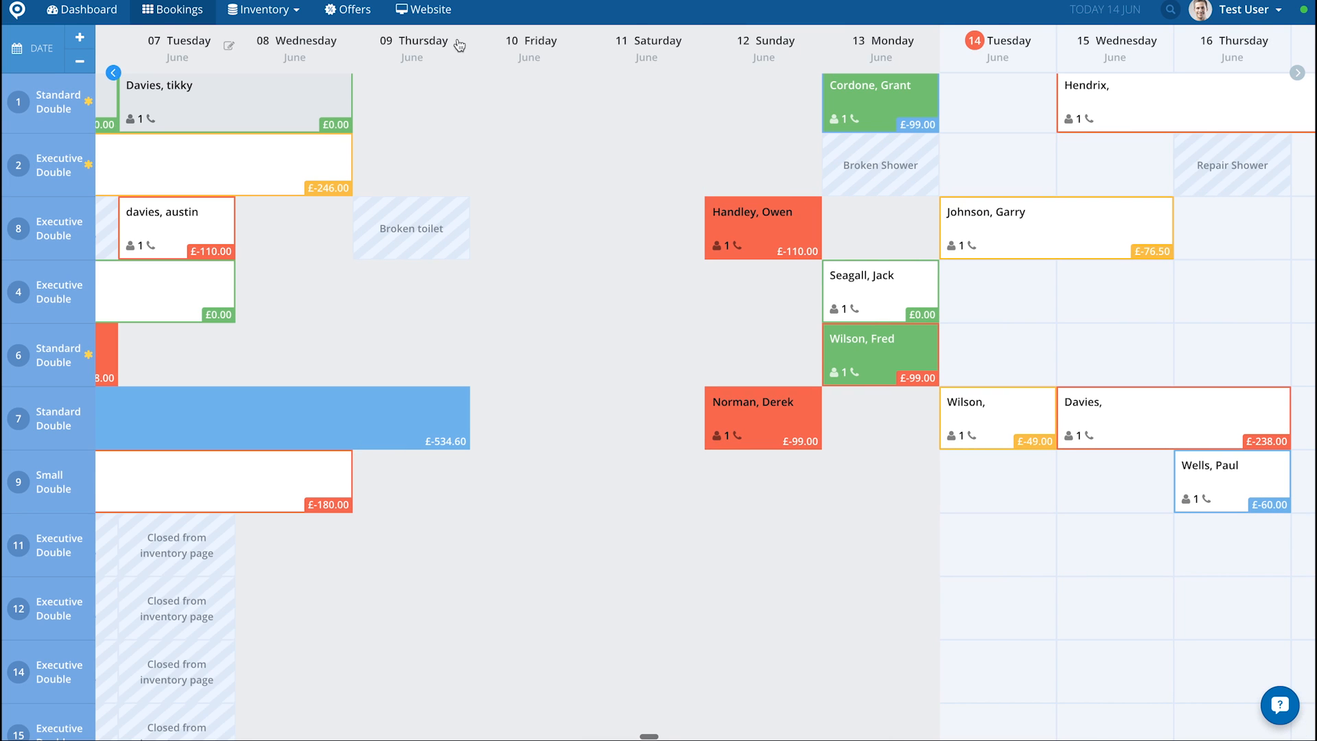
left_click(1298, 73)
left_click(1297, 73)
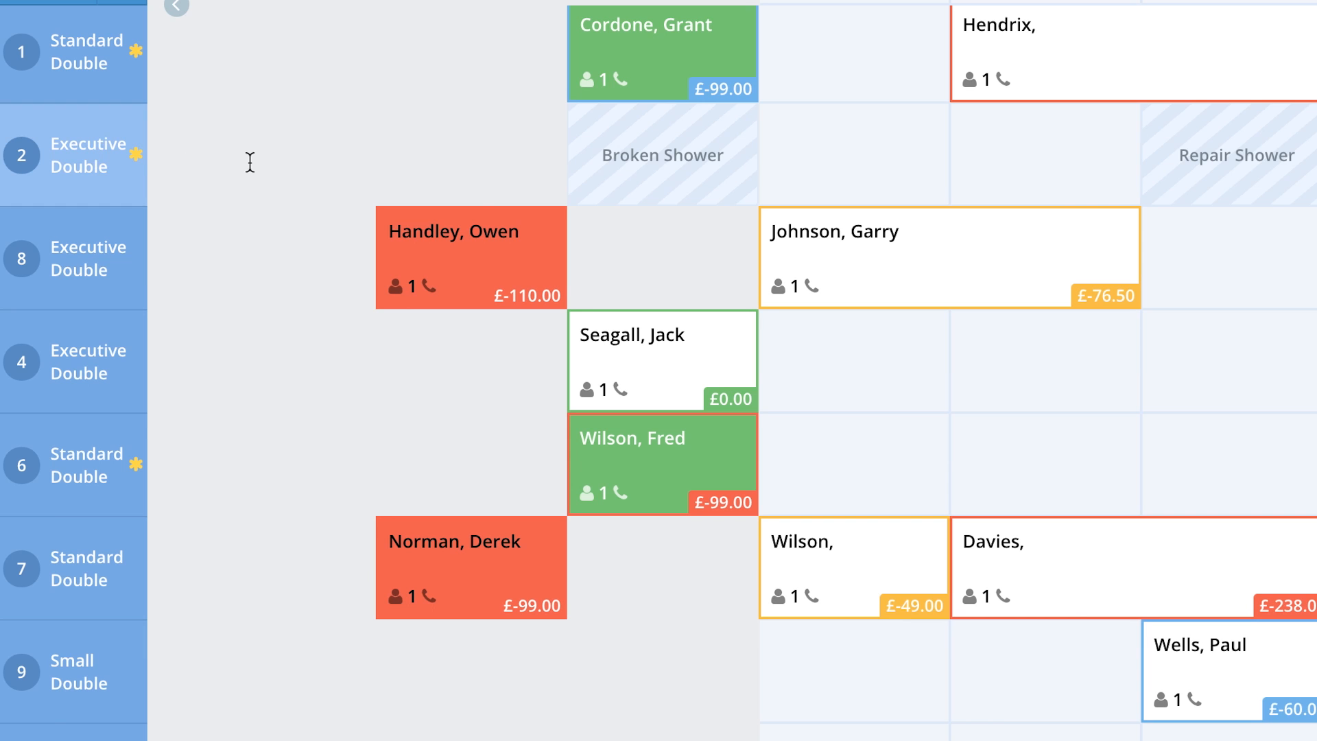
scroll(475, 179, "right", 3)
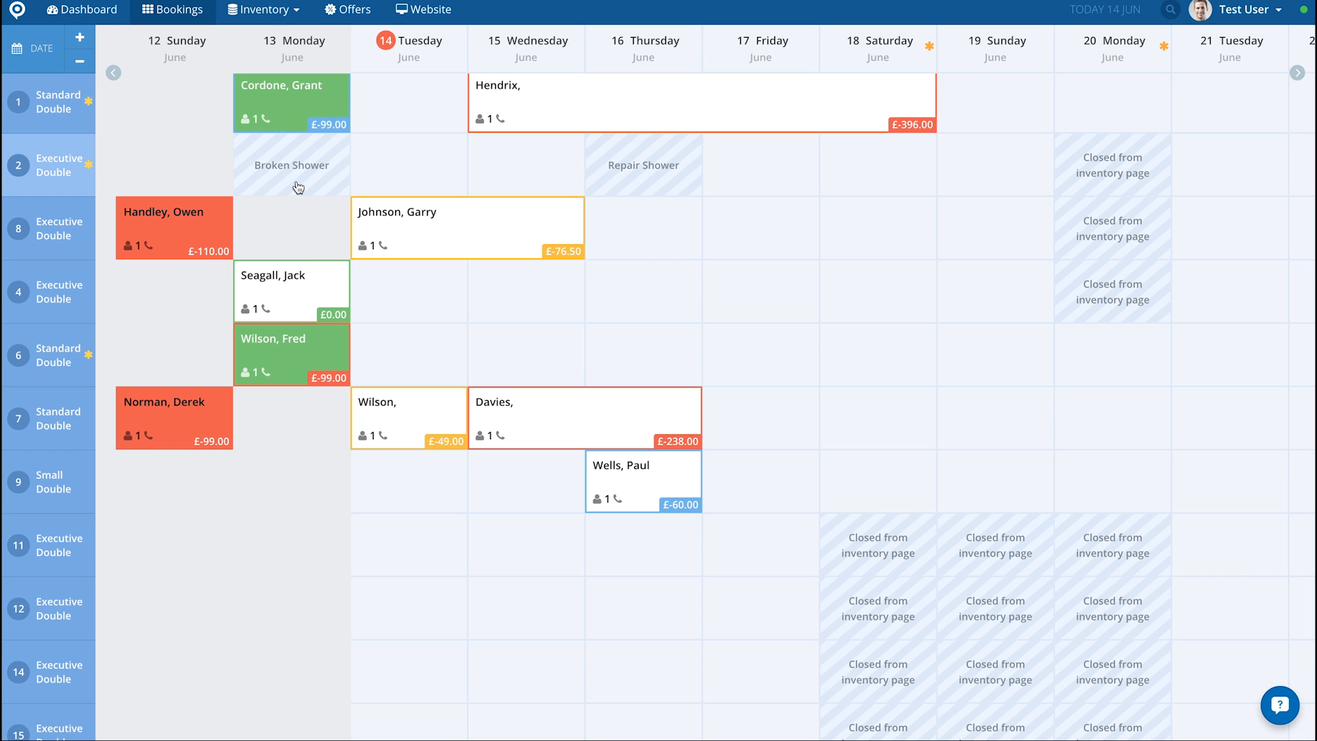
Step: Shrink the calendar cells until the whole room list and the holding area fit on one screen
left_click(80, 60)
left_click(79, 61)
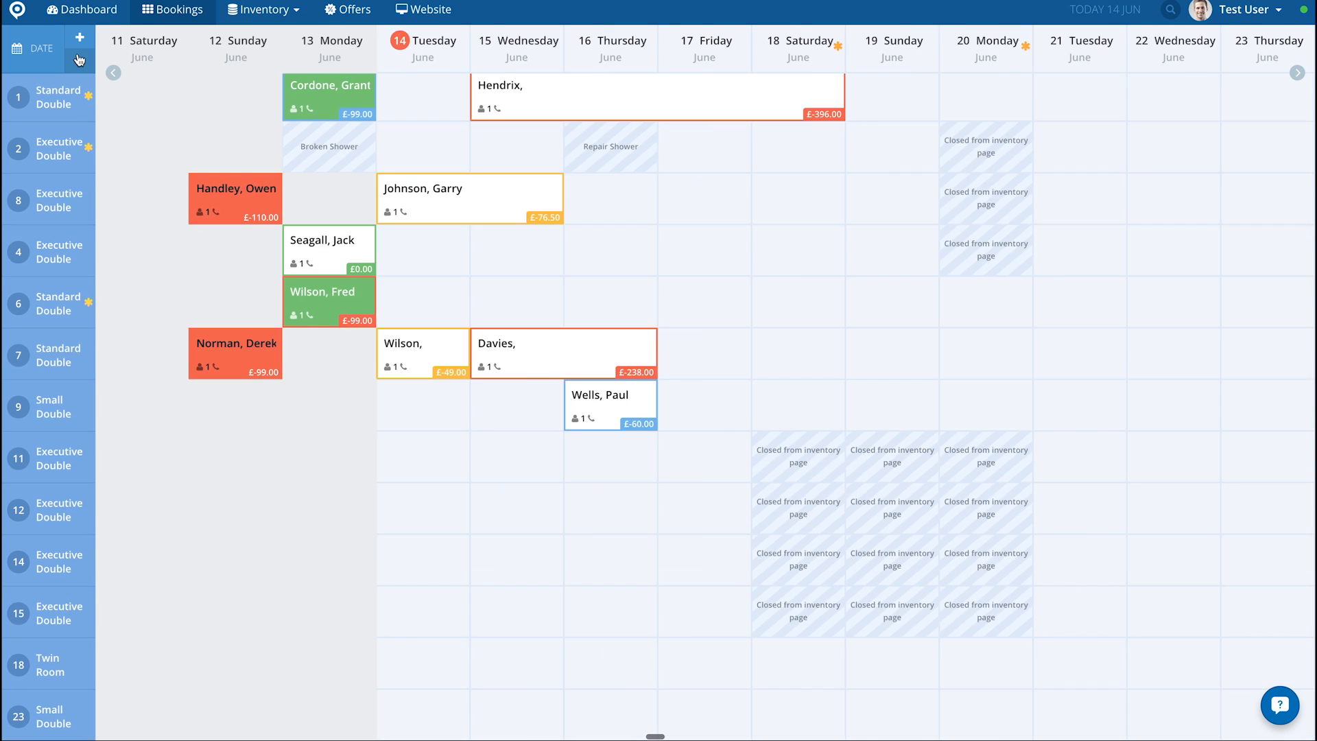
left_click(79, 61)
left_click(79, 60)
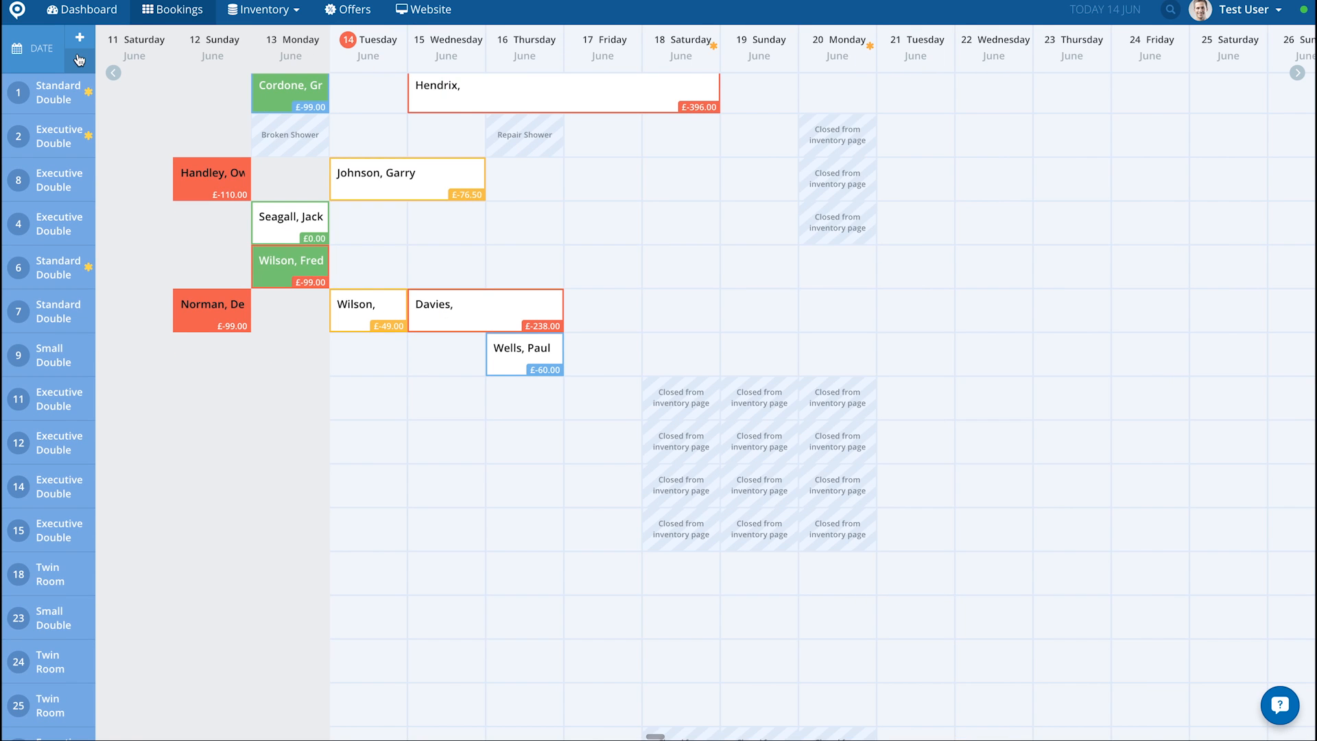
left_click(80, 61)
left_click(80, 60)
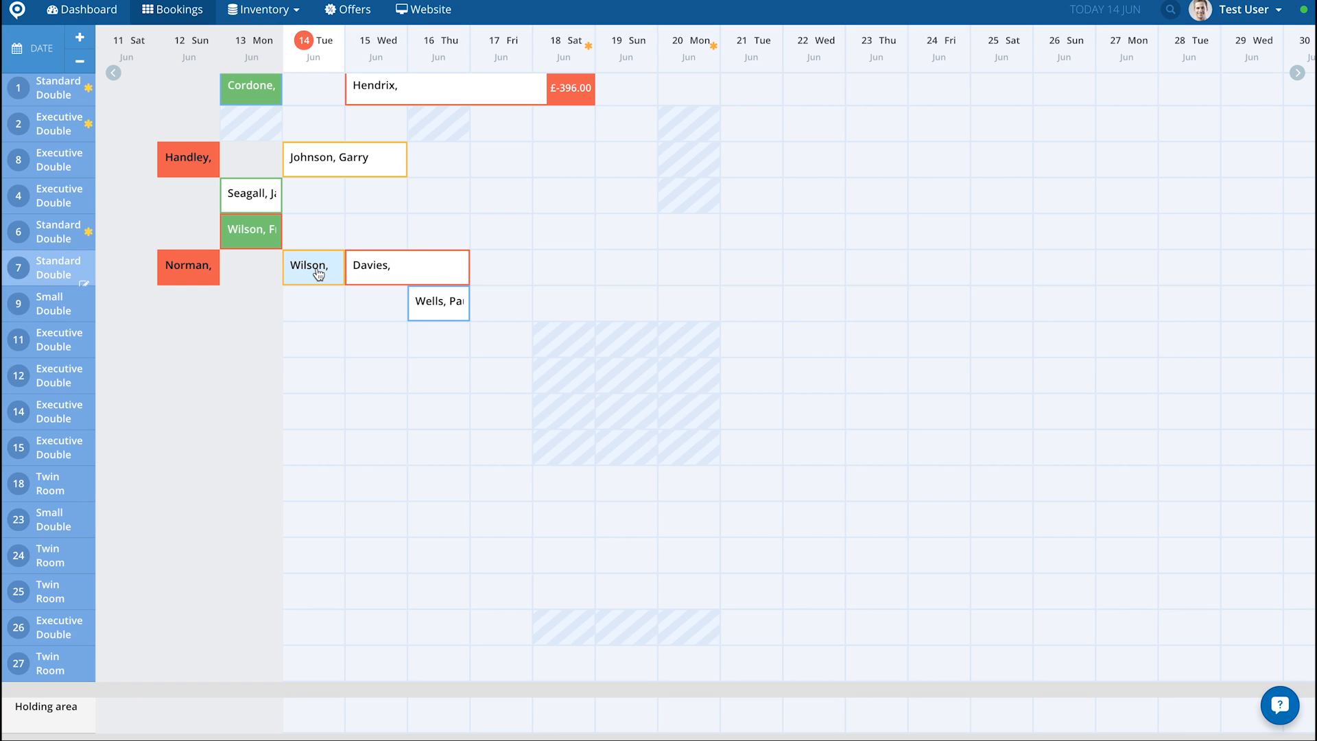
Step: Enlarge the calendar cells back to full size so guest counts and amounts due are readable
left_click(80, 42)
left_click(81, 45)
left_click(80, 45)
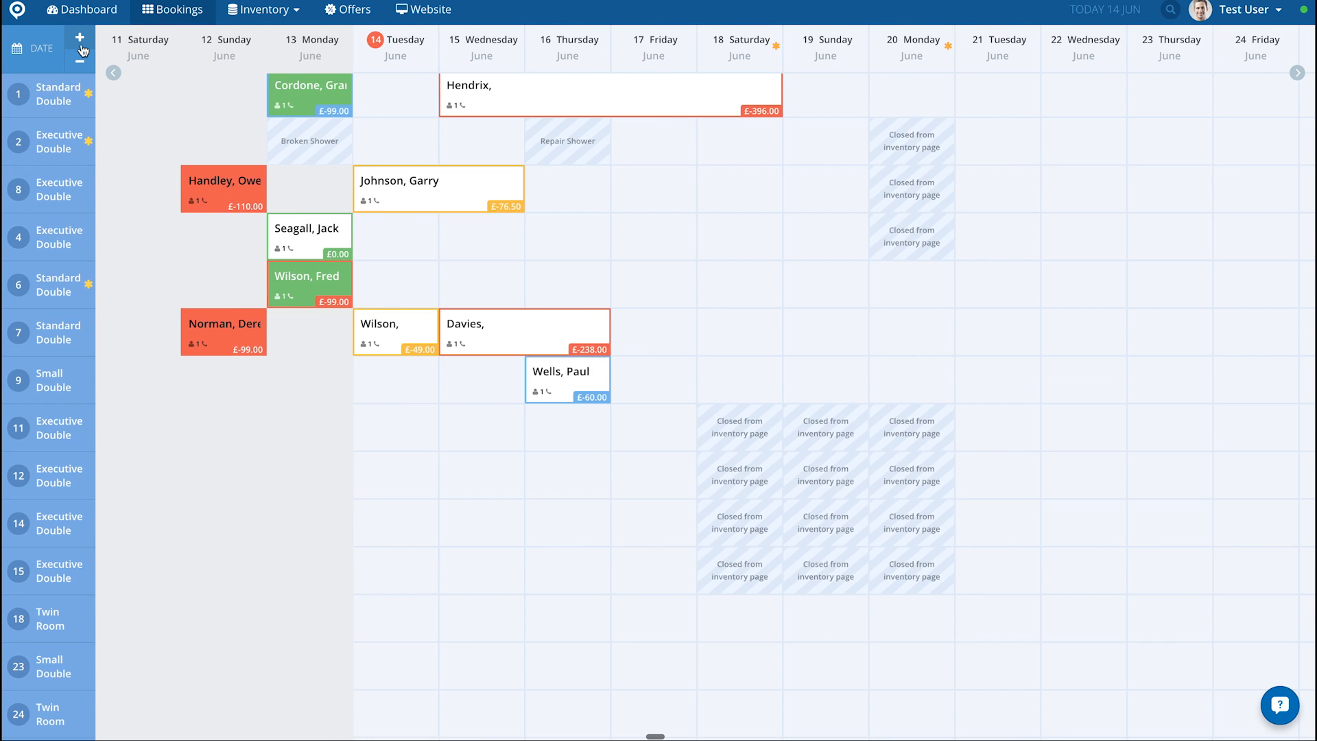
left_click(80, 46)
left_click(80, 45)
left_click(80, 43)
left_click(80, 42)
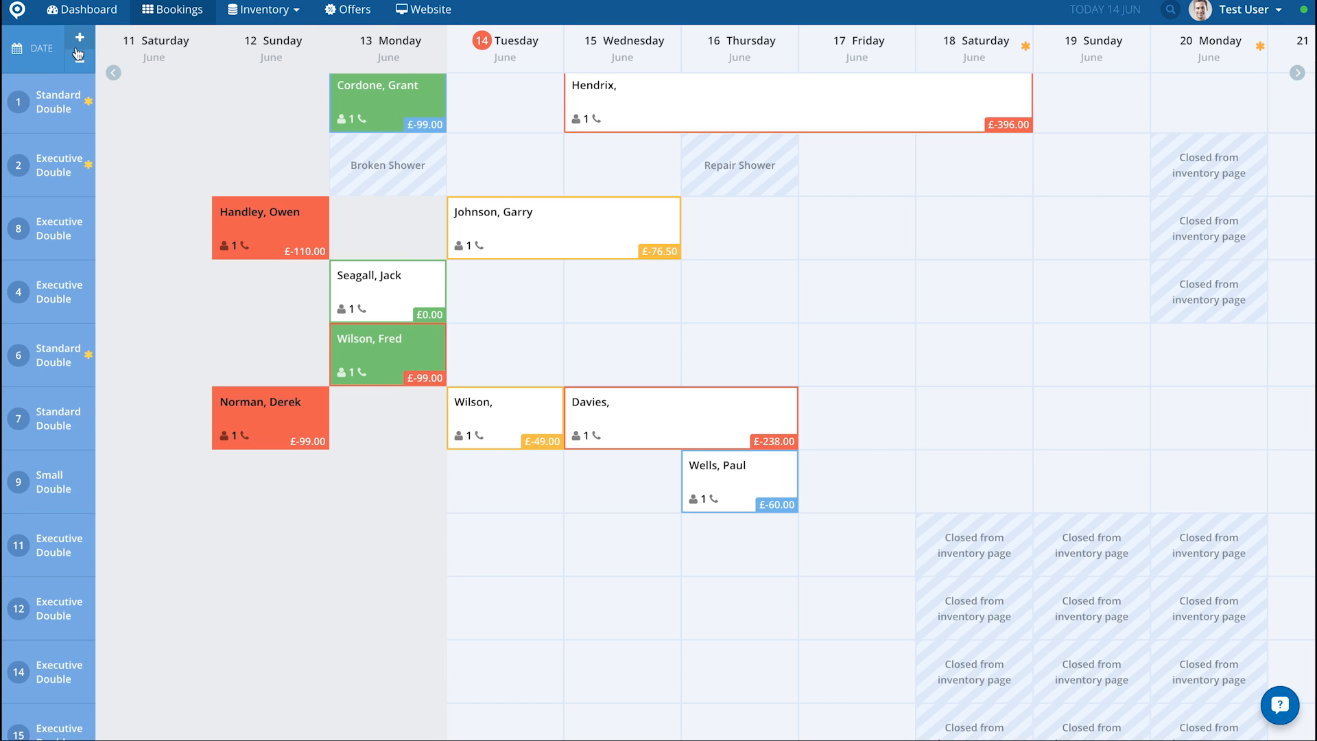
Step: Jump the bookings calendar to 25 August 2016 using the date picker
left_click(29, 61)
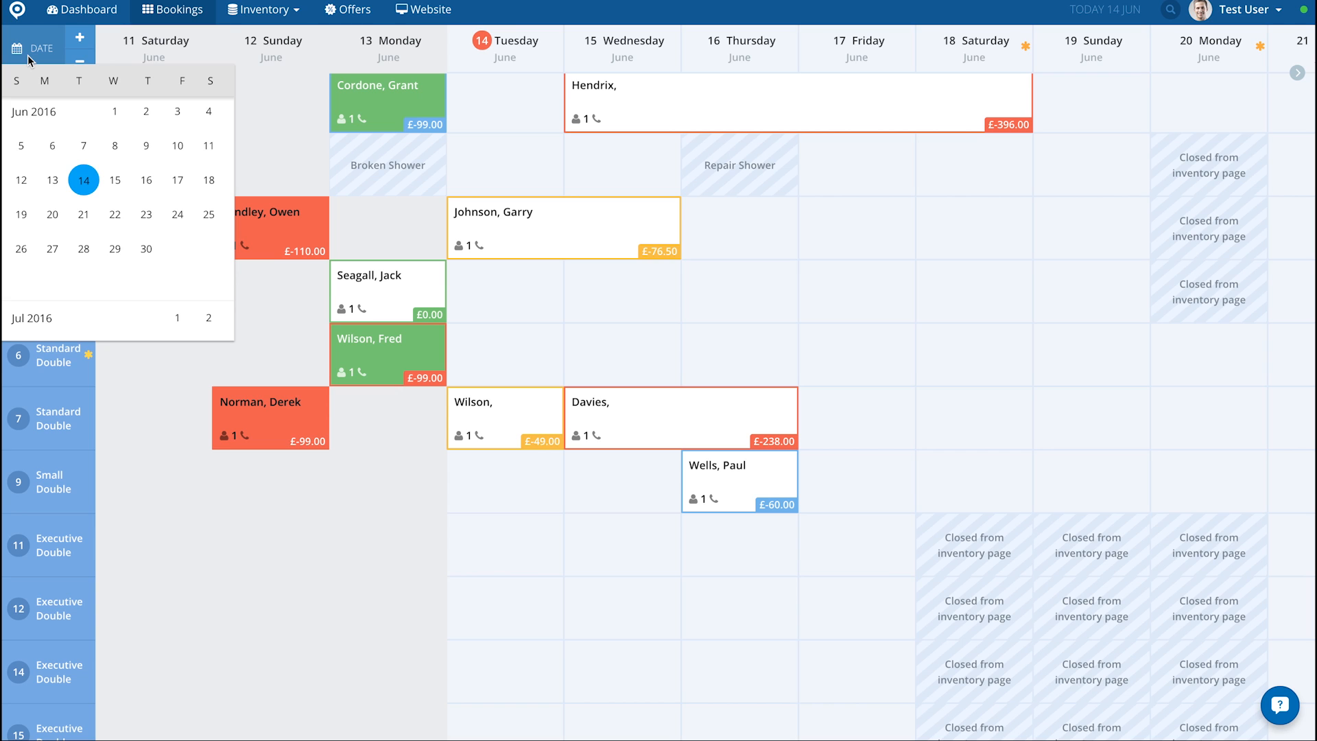
scroll(176, 229, "down", 1)
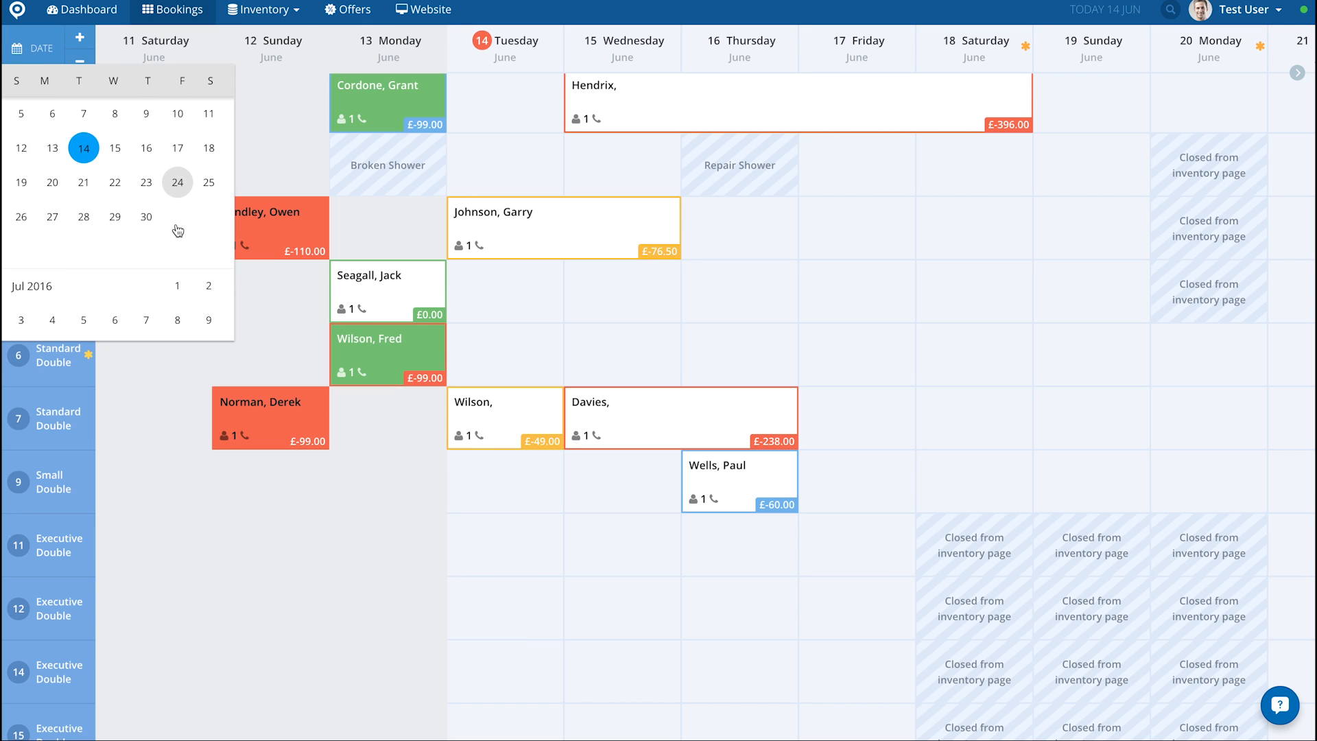
scroll(176, 229, "down", 5)
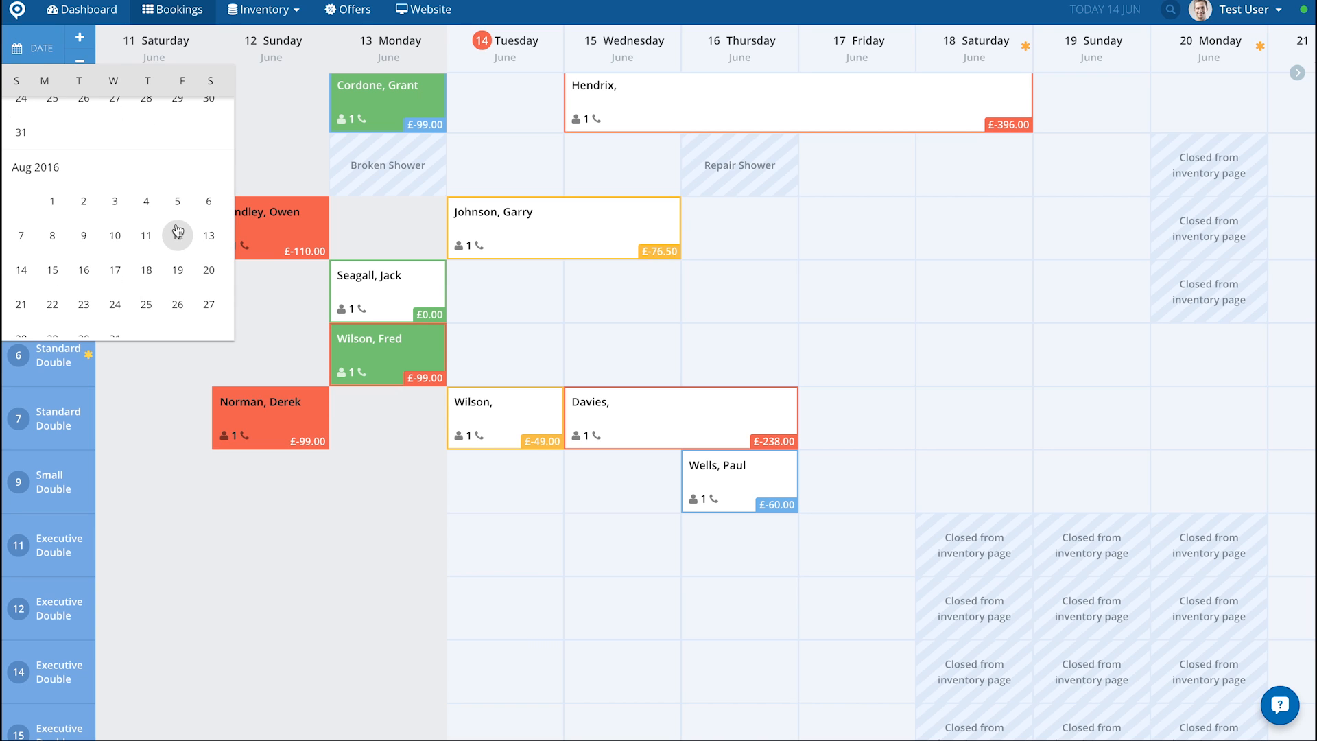
scroll(177, 229, "down", 3)
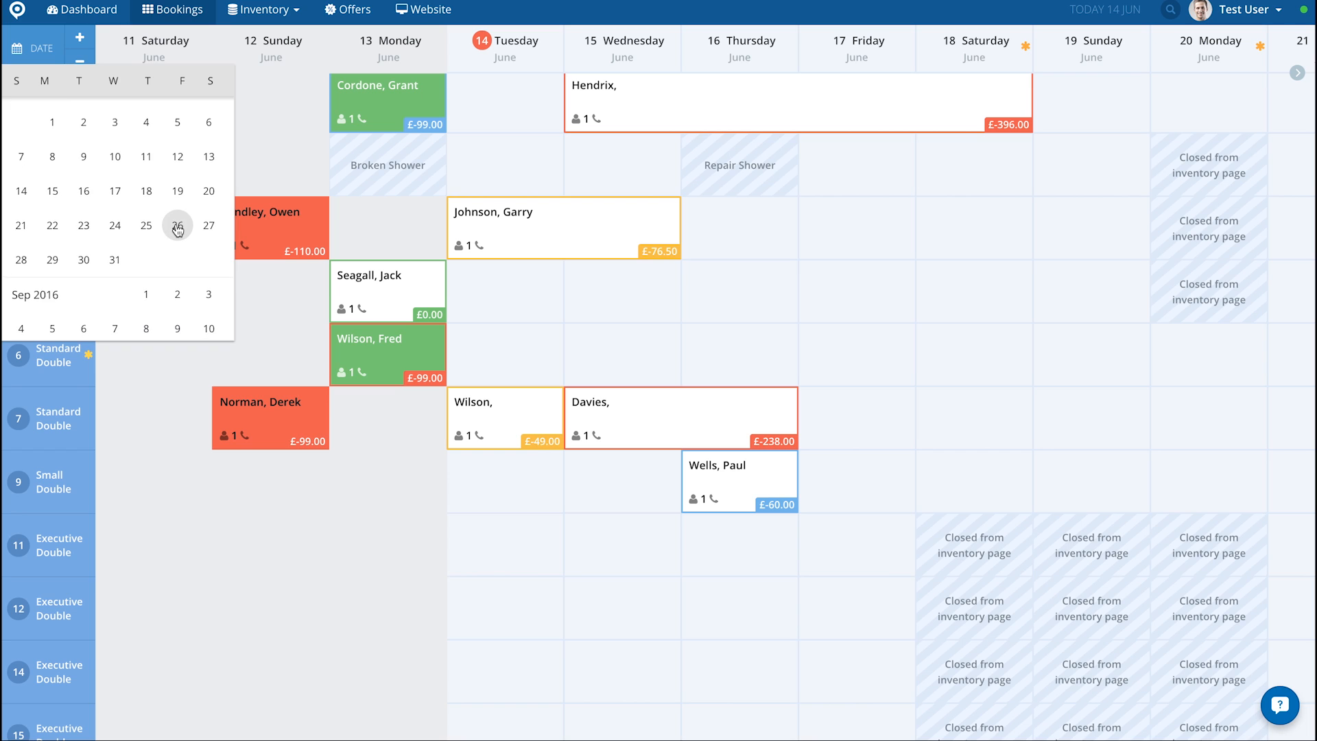
scroll(177, 229, "up", 1)
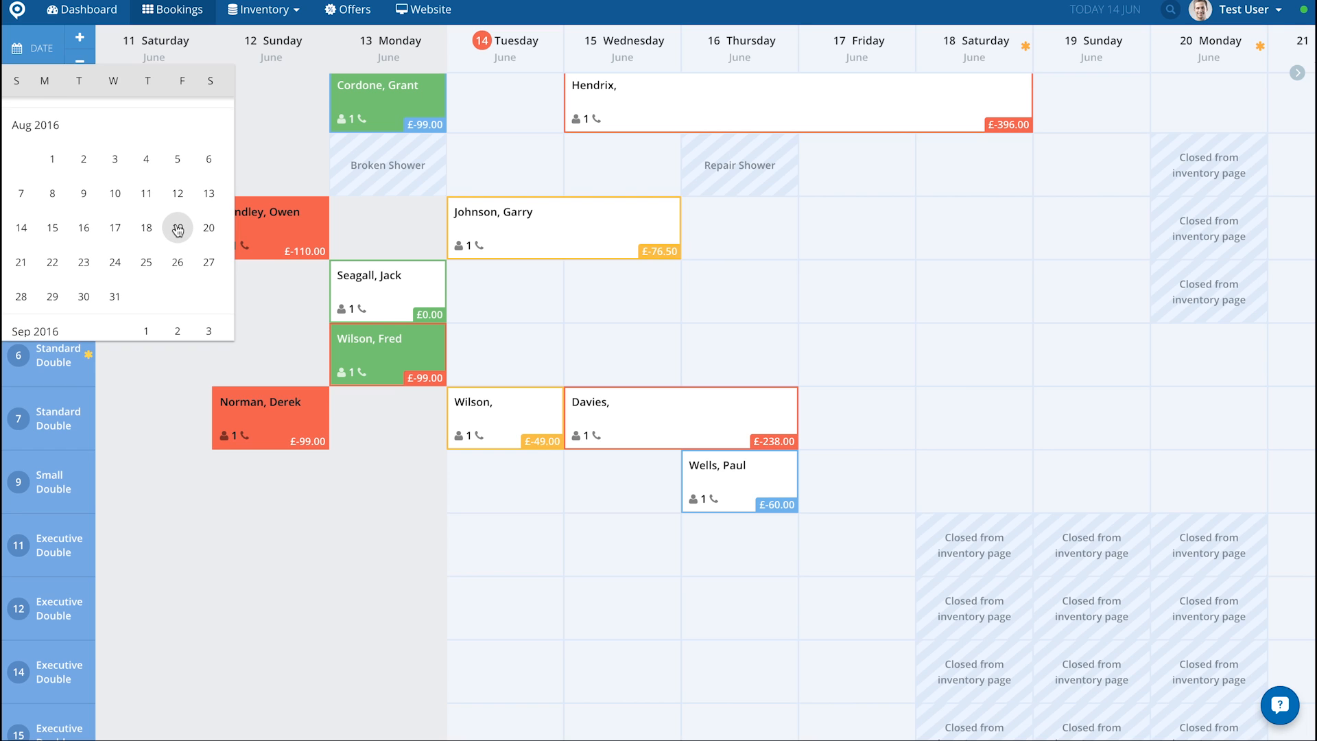
scroll(178, 229, "up", 1)
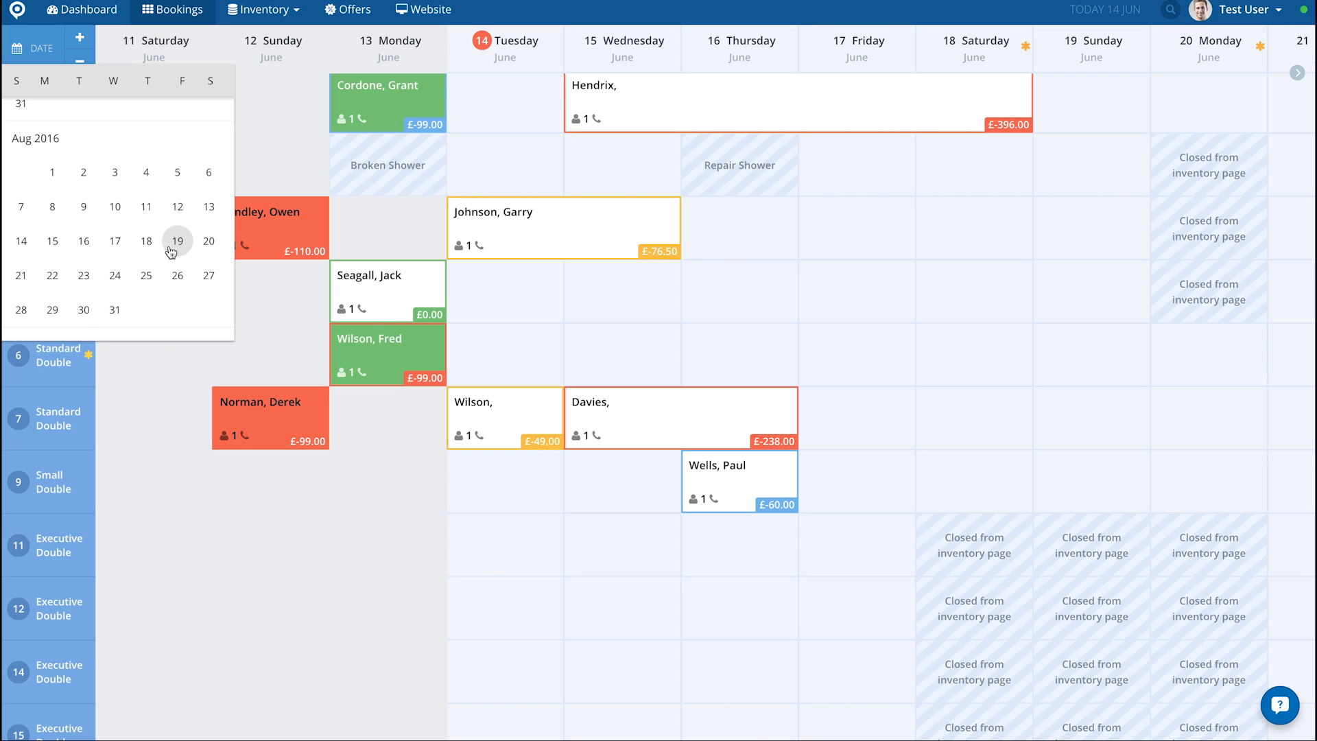
left_click(146, 275)
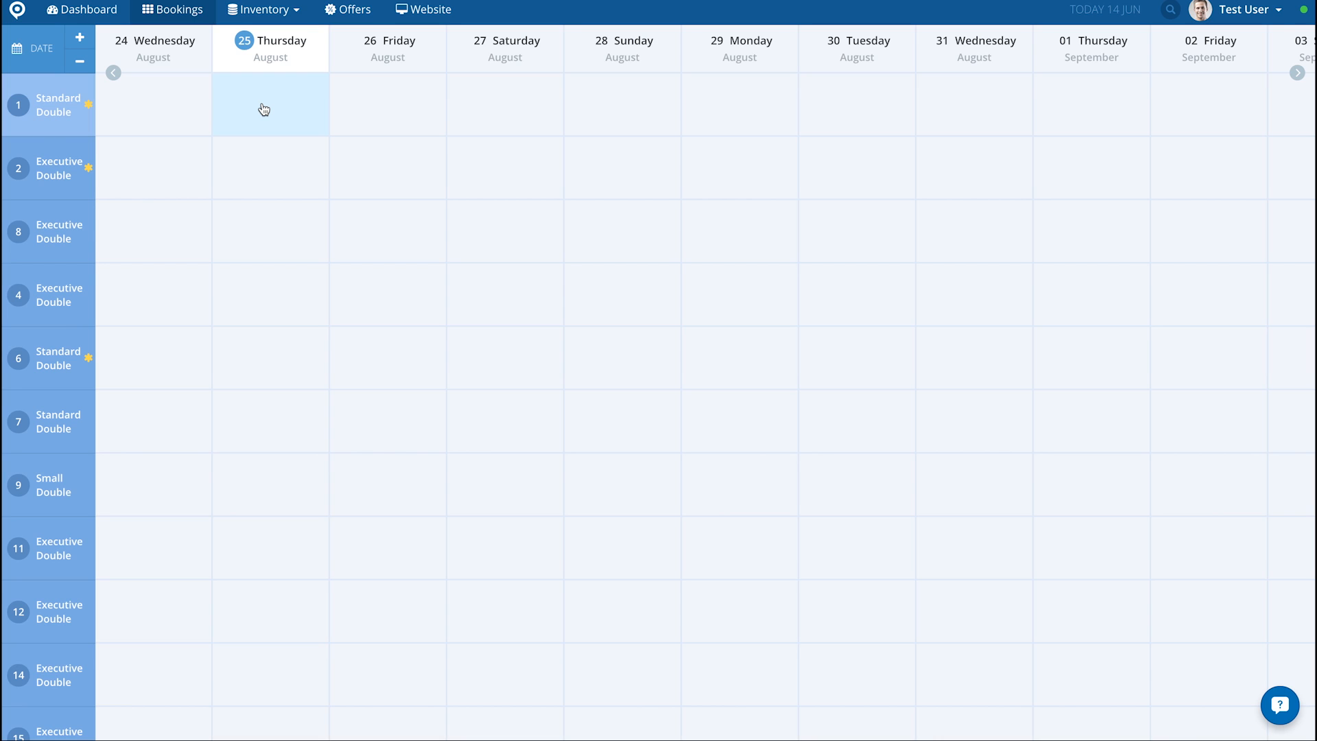
Step: Page back to mid-August, check the date picker without choosing a date, and reset the bookings calendar to today
left_click(113, 73)
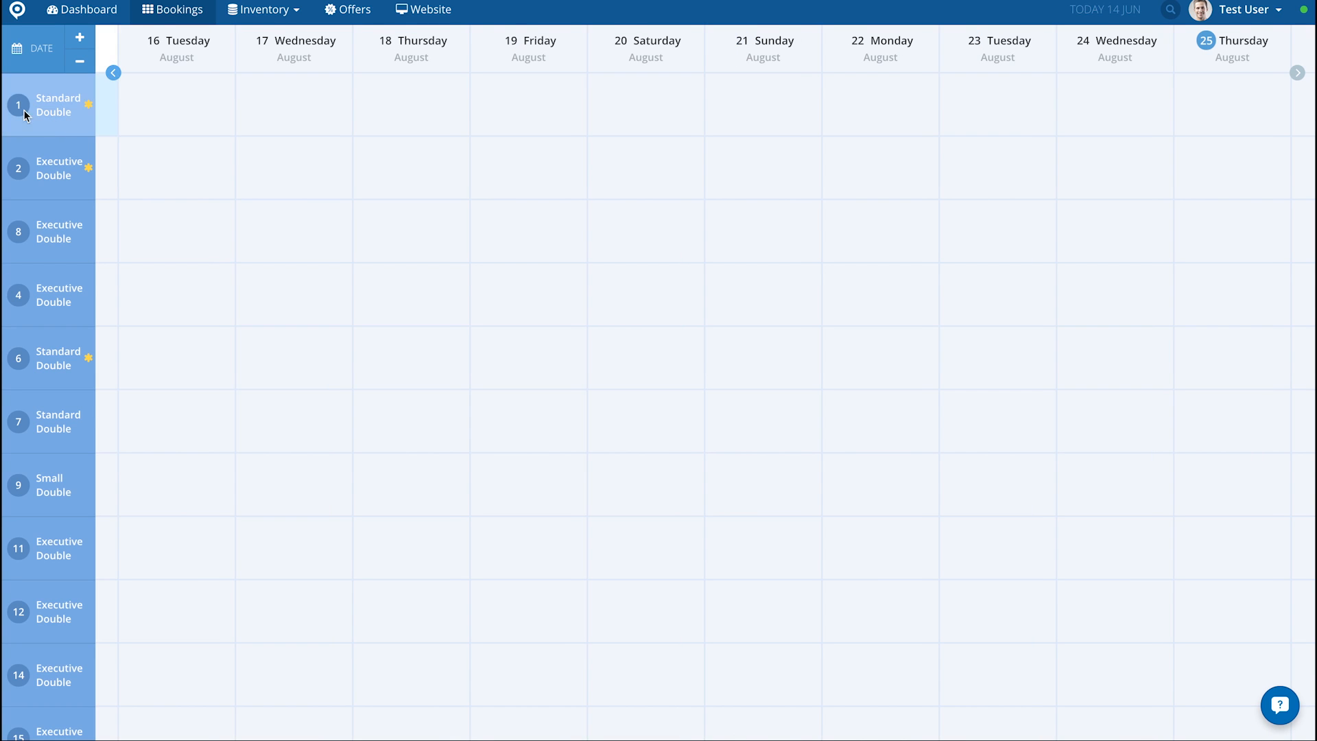
left_click(28, 55)
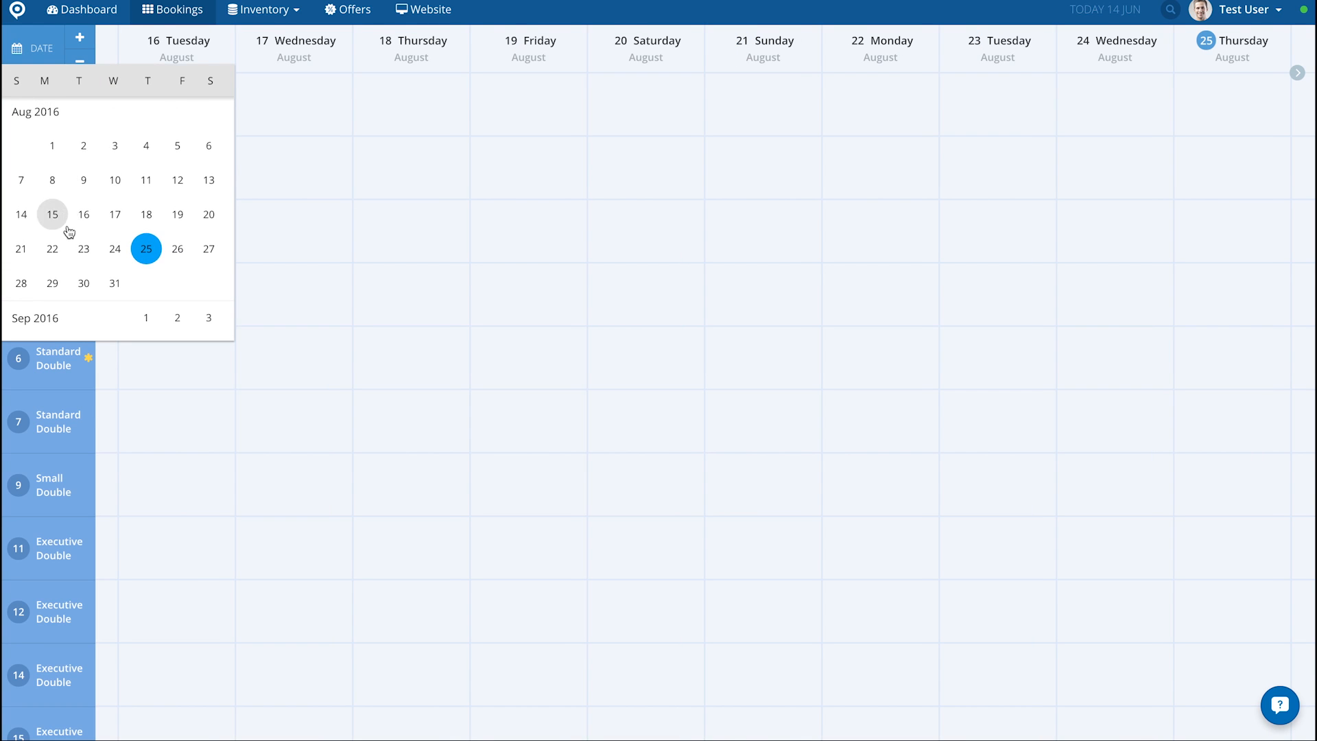
left_click(278, 168)
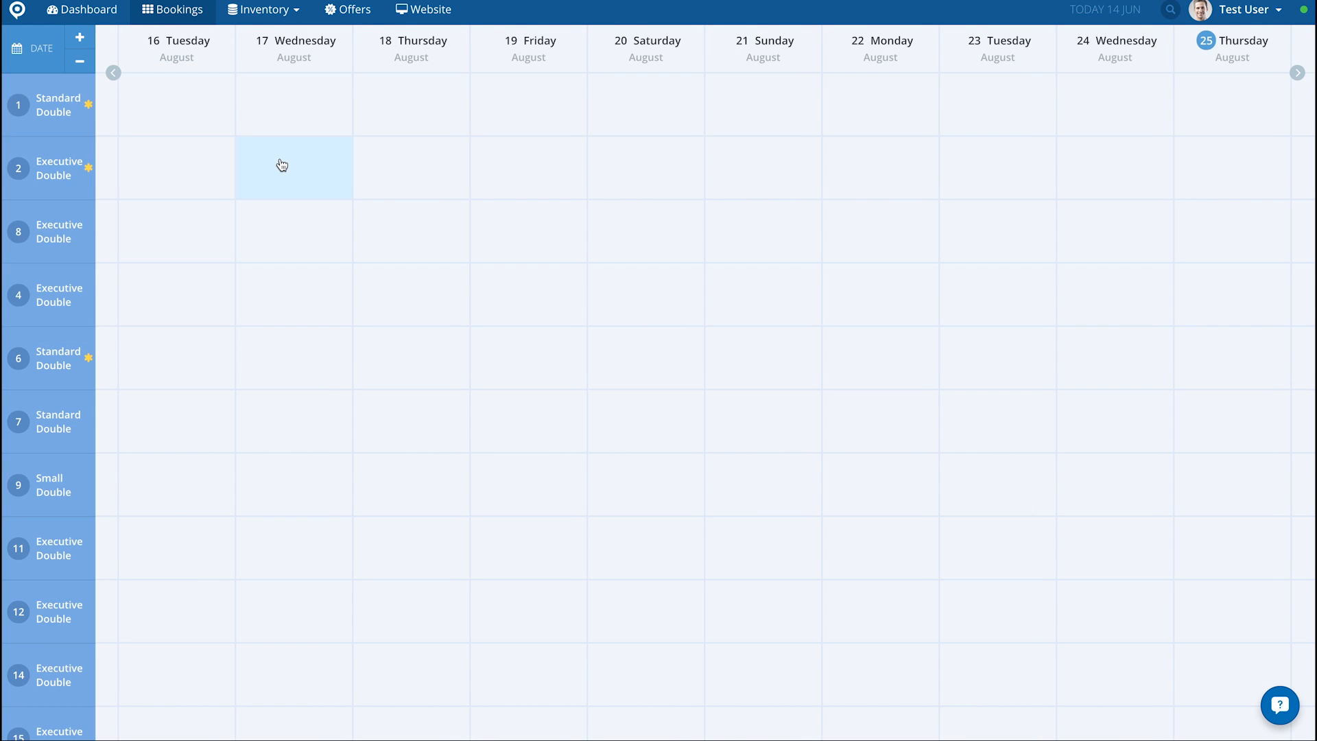
left_click(174, 16)
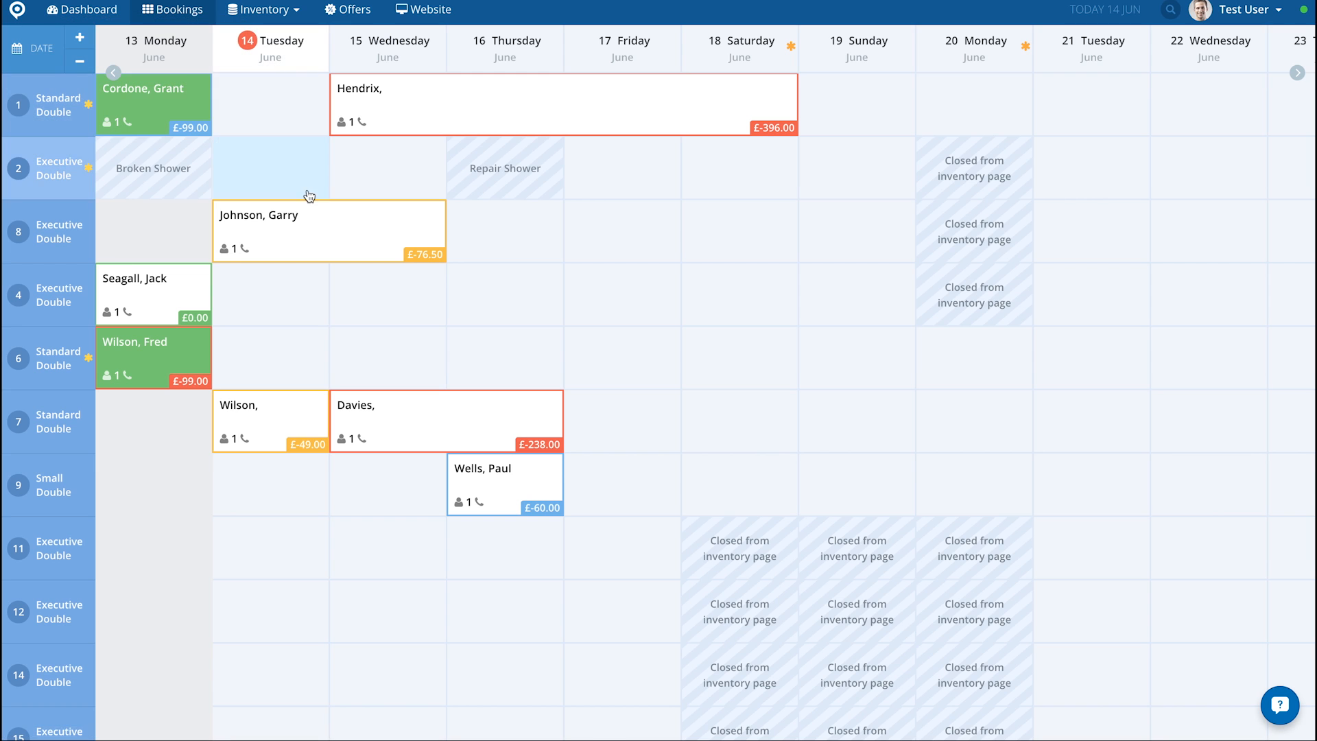
Step: Review the past bookings back to 4 June and return to the current week
scroll(299, 173, "left", 5)
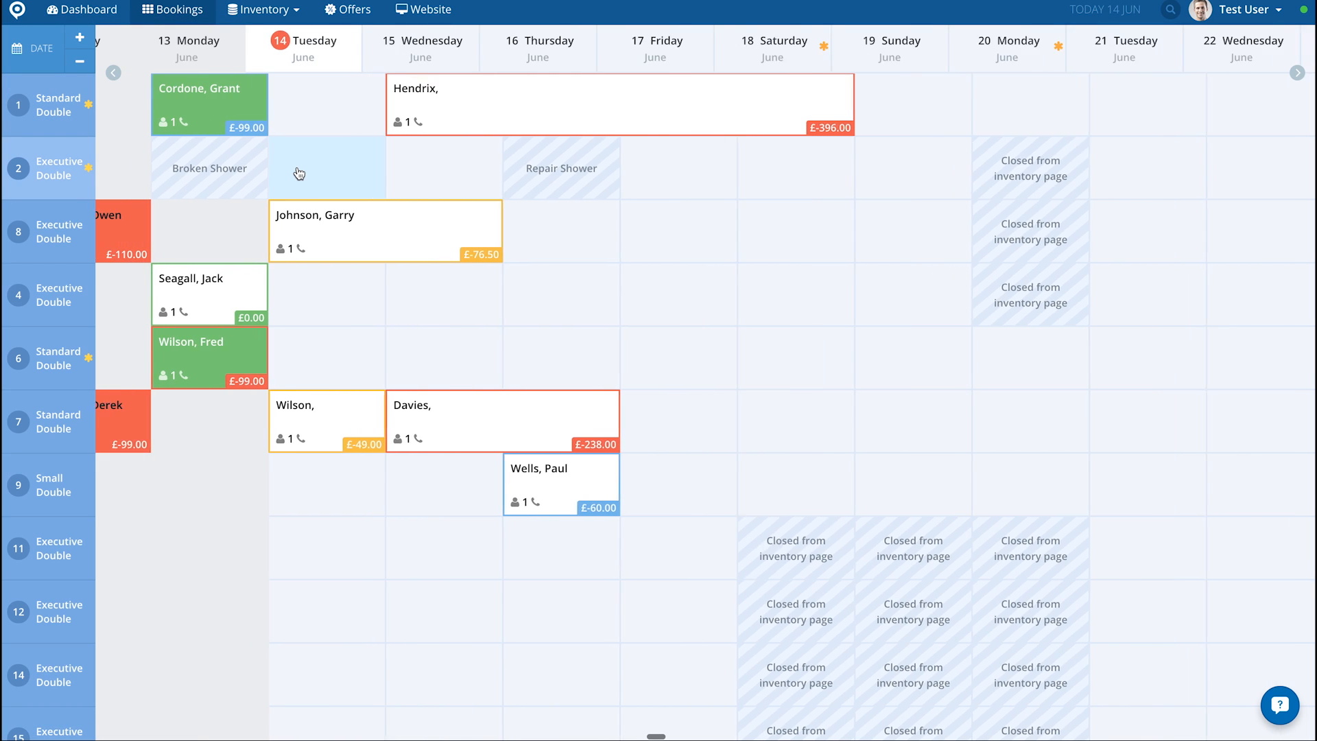
scroll(296, 171, "left", 5)
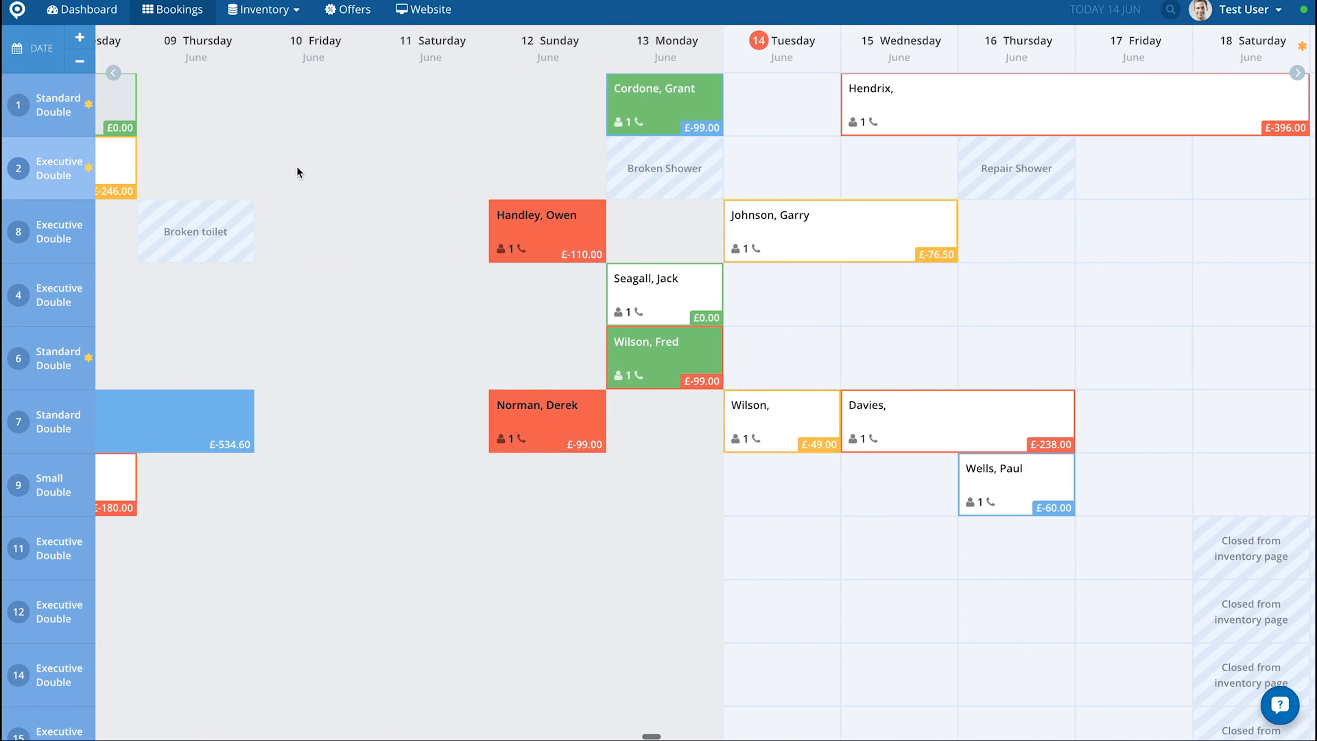
scroll(296, 171, "left", 12)
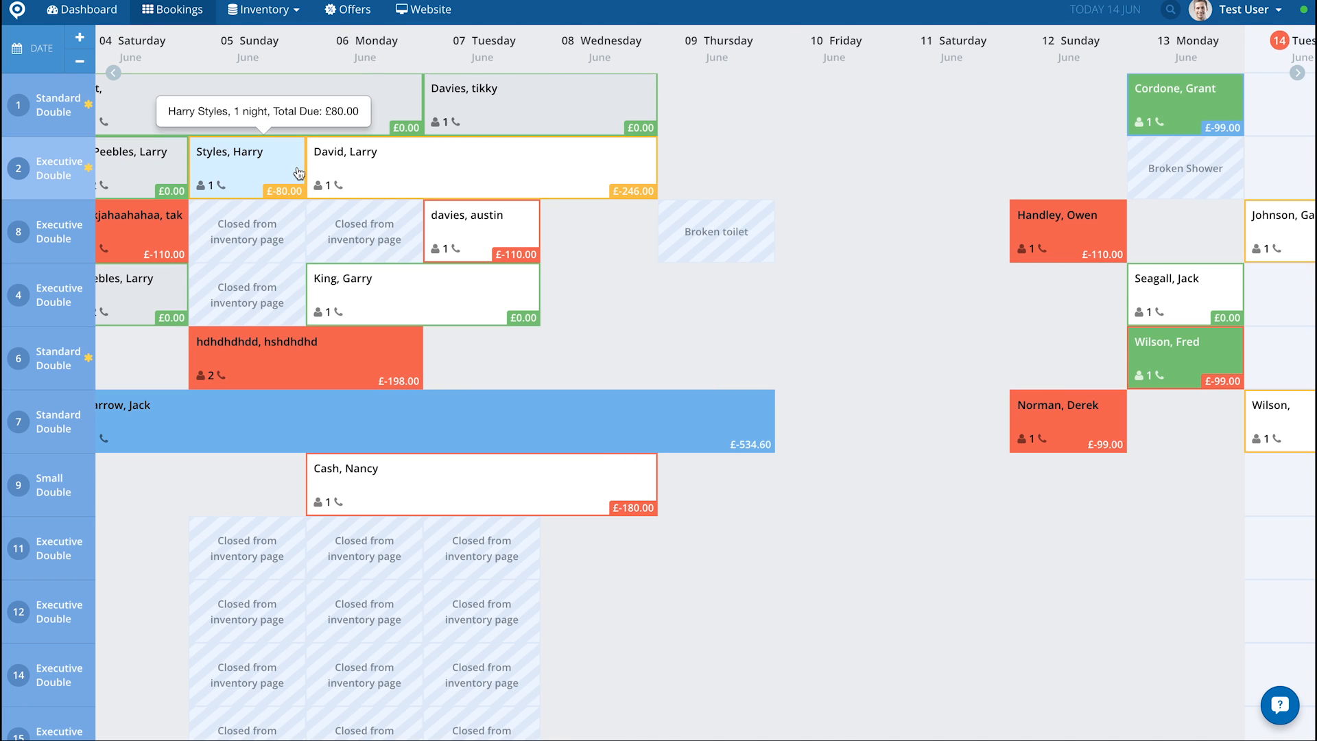
scroll(299, 173, "right", 10)
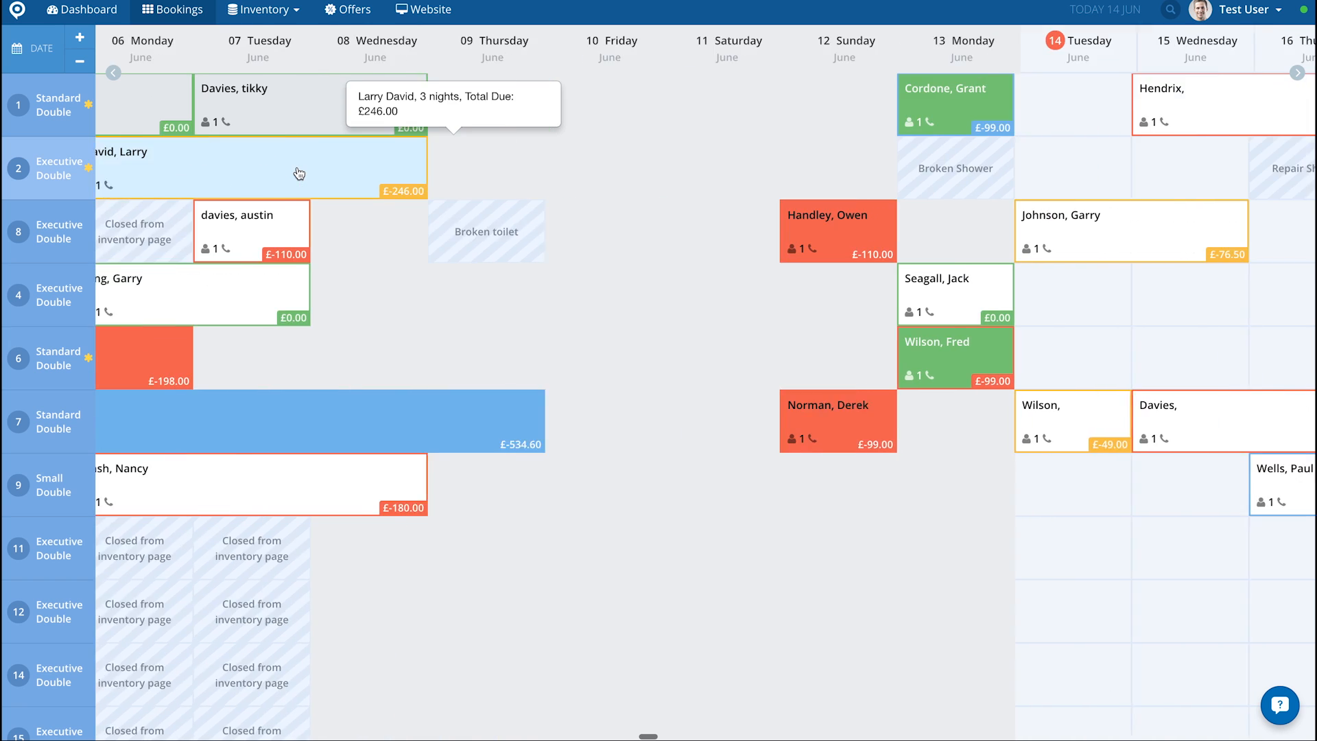
scroll(299, 173, "right", 7)
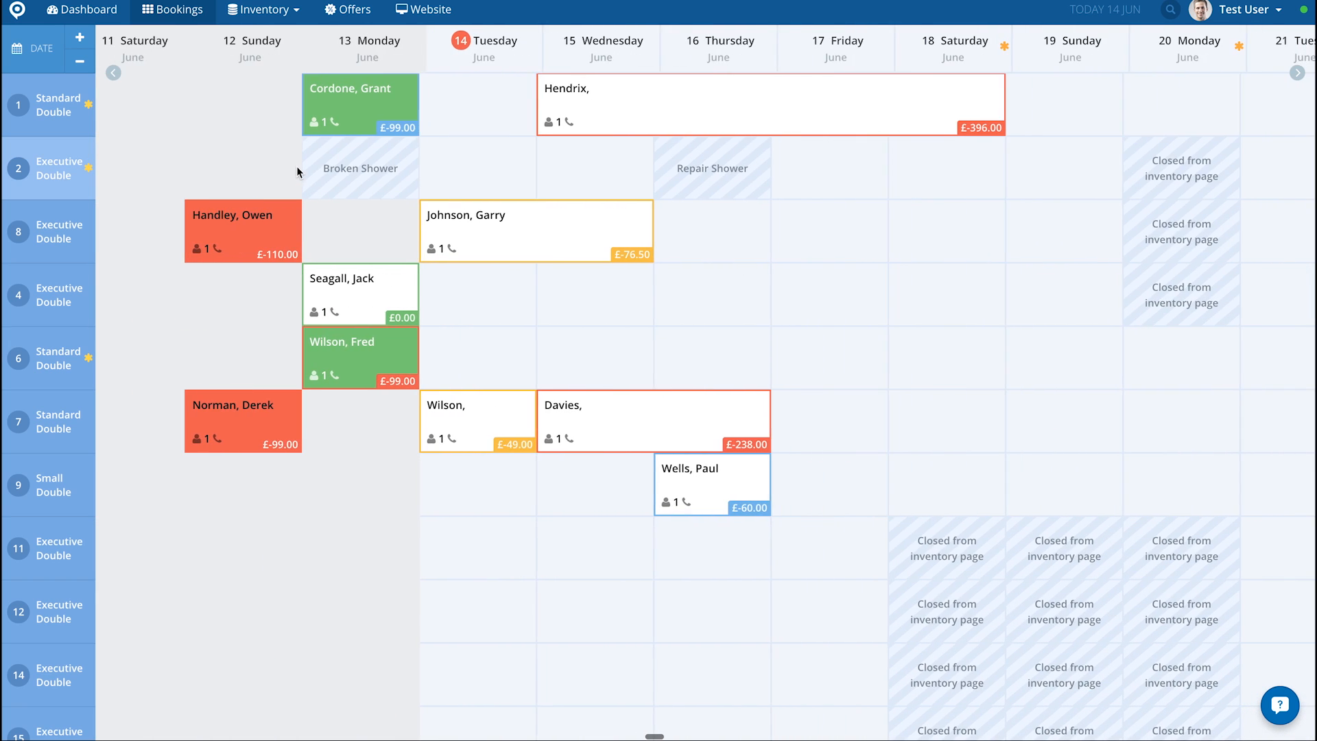
scroll(299, 172, "right", 1)
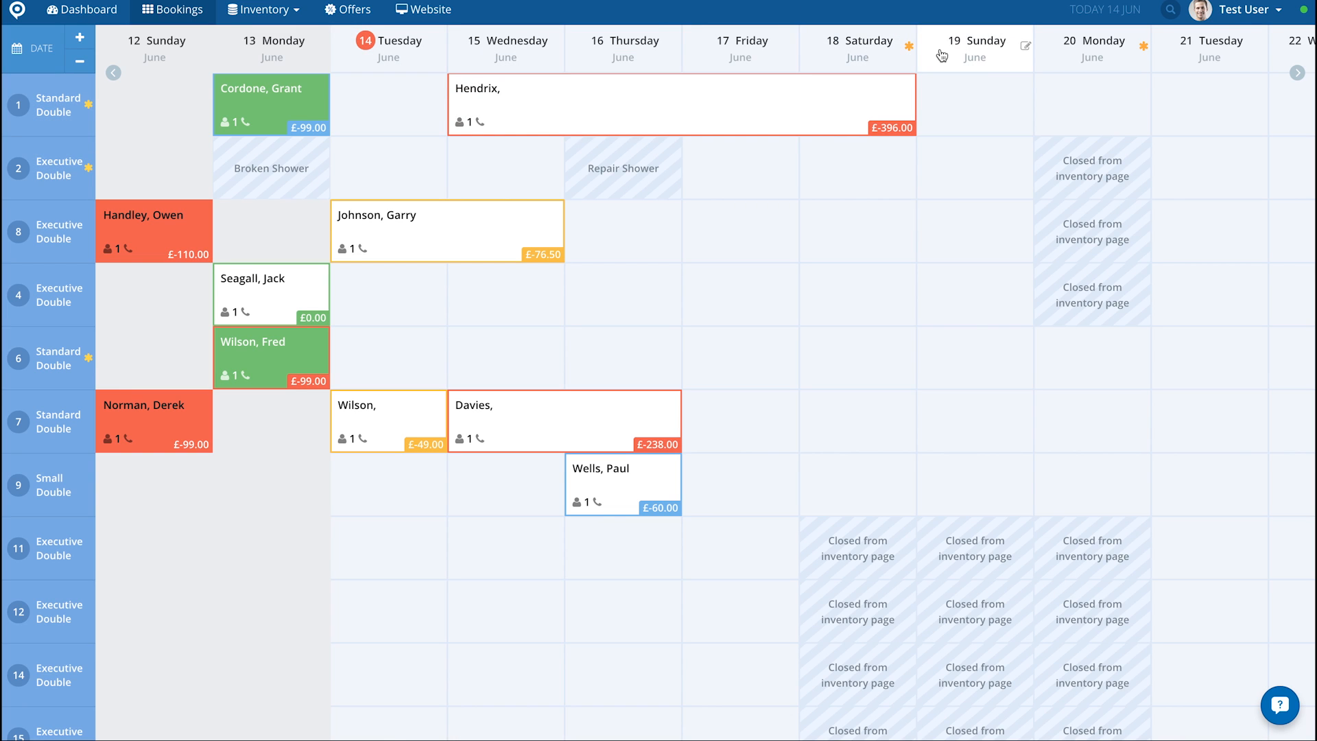
Step: Add and save the note "Local Fayre" on 17 June 2016
mouse_move(909, 49)
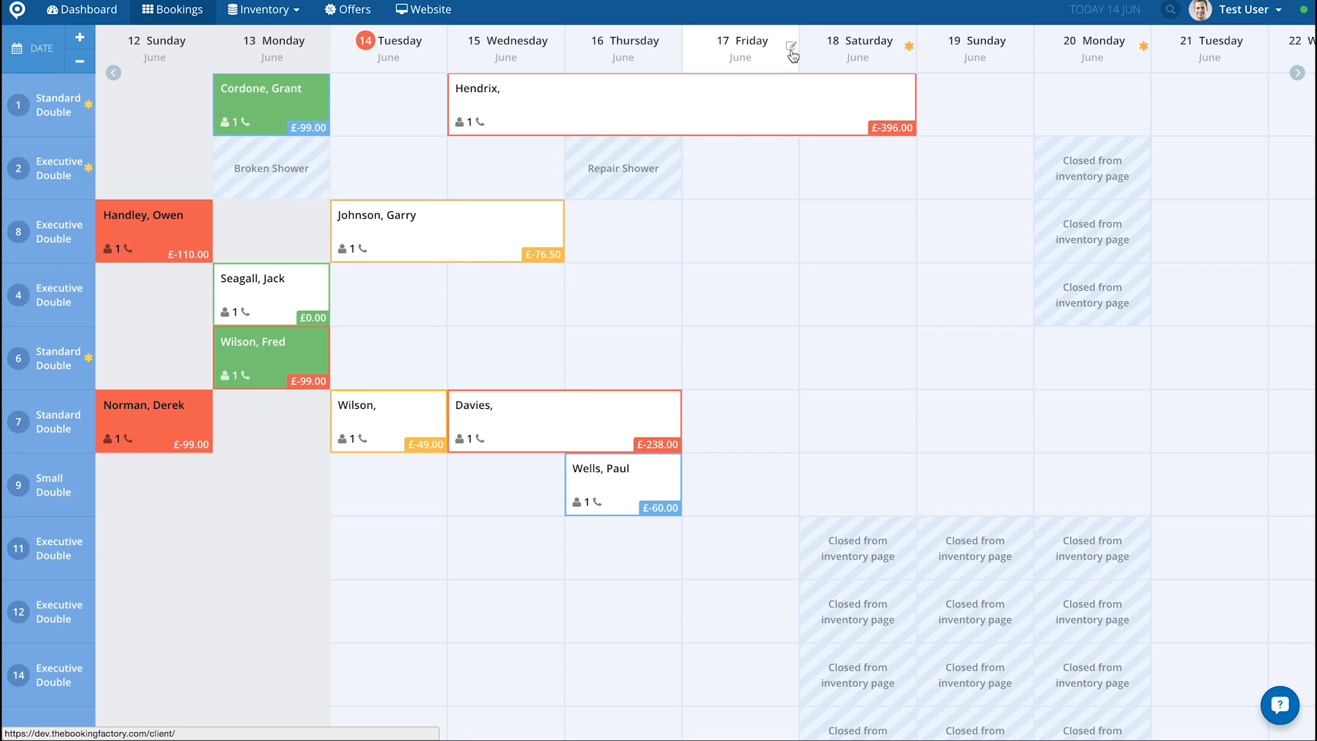
left_click(792, 48)
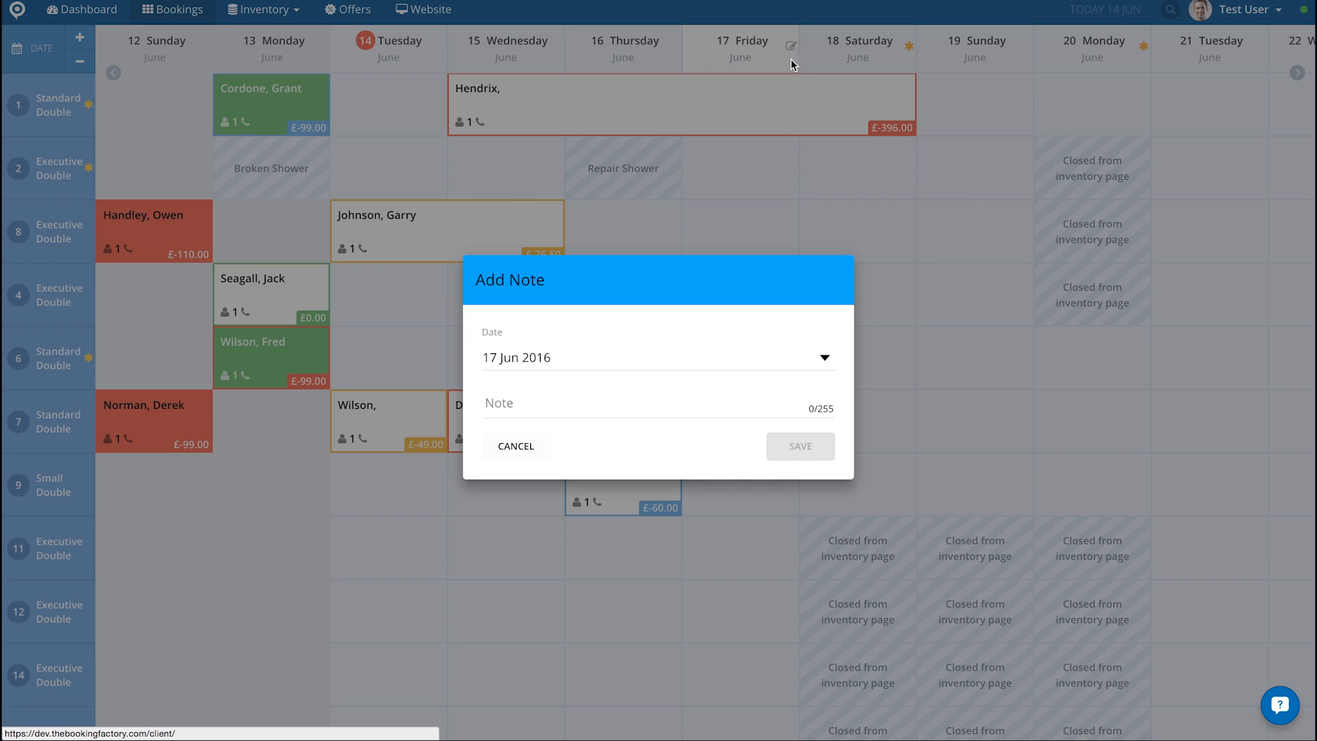
left_click(545, 405)
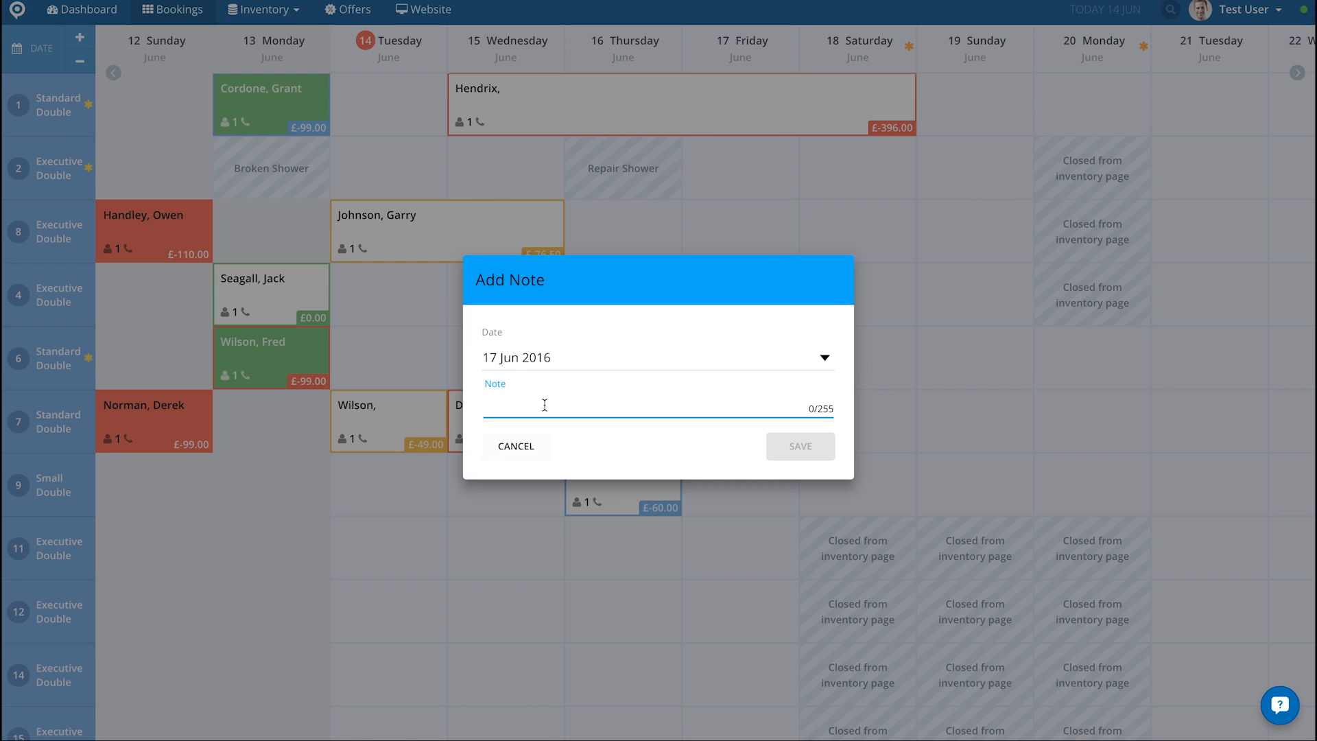
type("Lo")
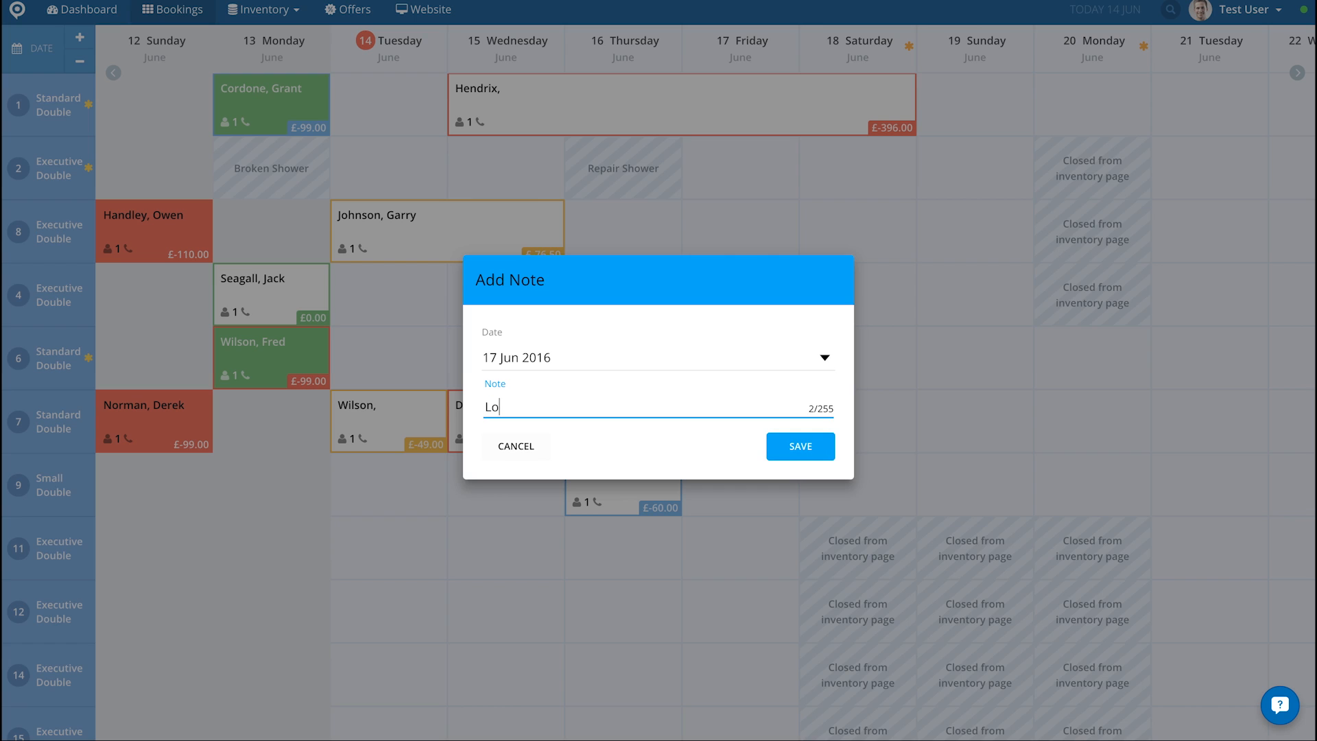
type("cal Fayre")
left_click(778, 450)
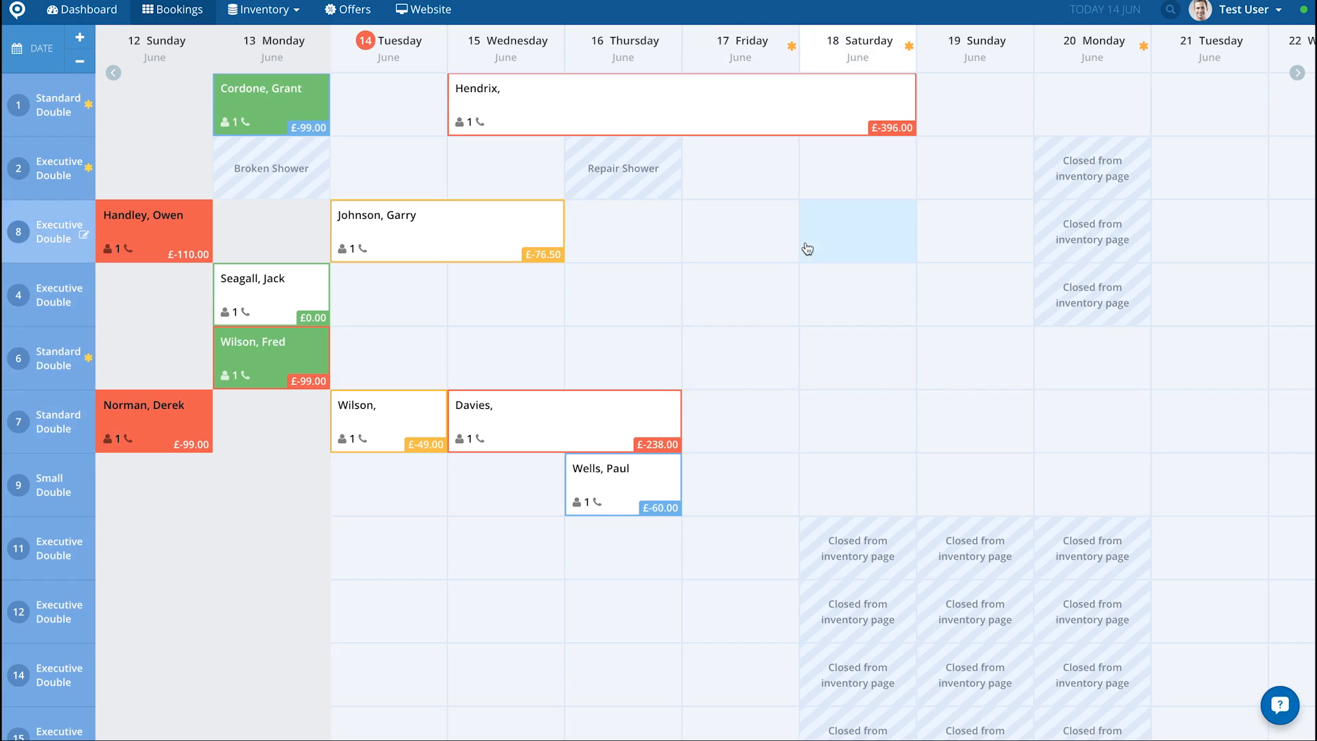
mouse_move(792, 48)
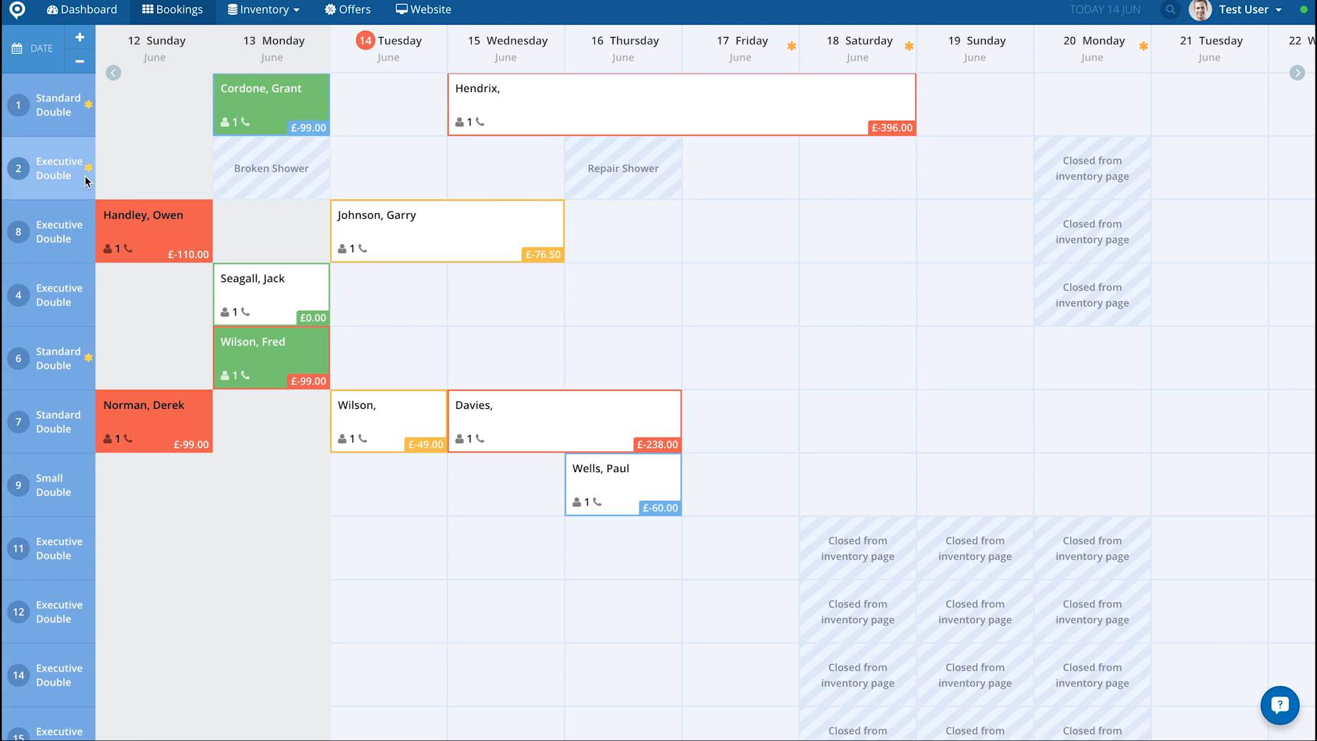
Step: Read the room note on room 2, and open a new room note for room 8 without saving one
mouse_move(90, 172)
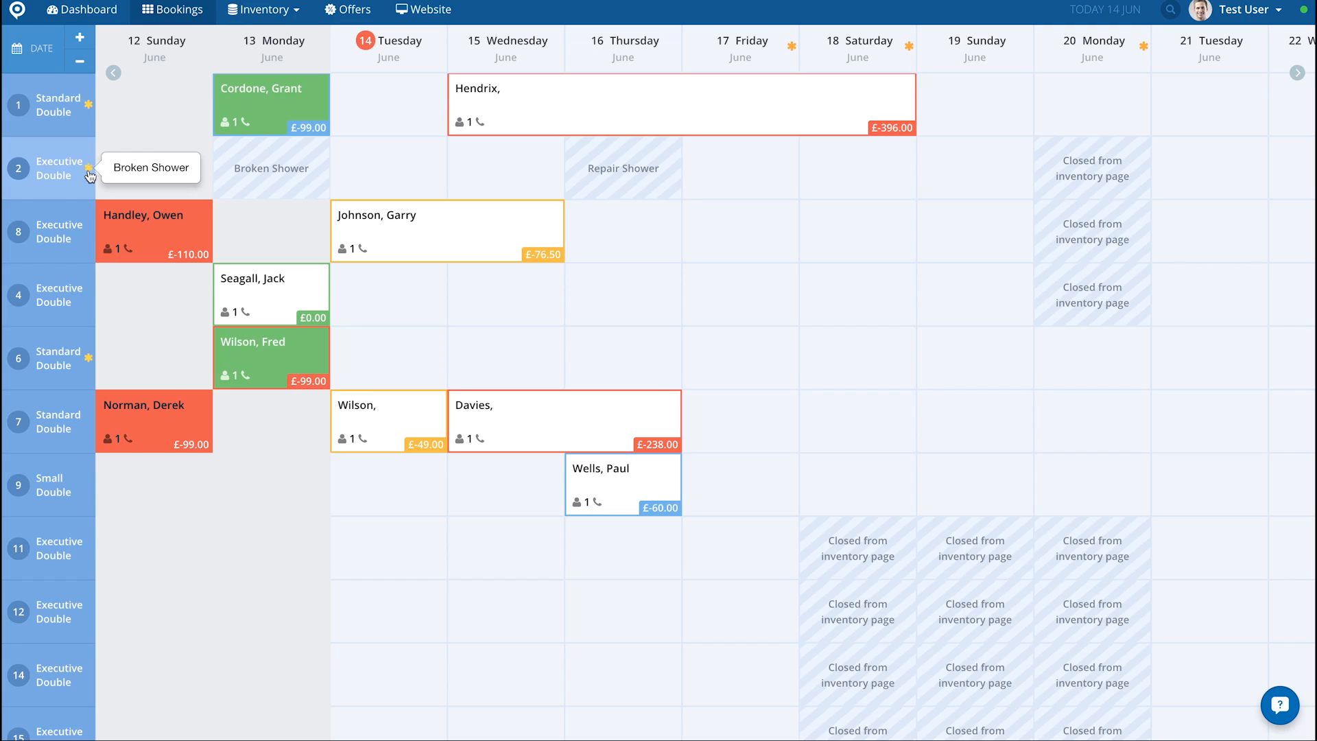
mouse_move(87, 237)
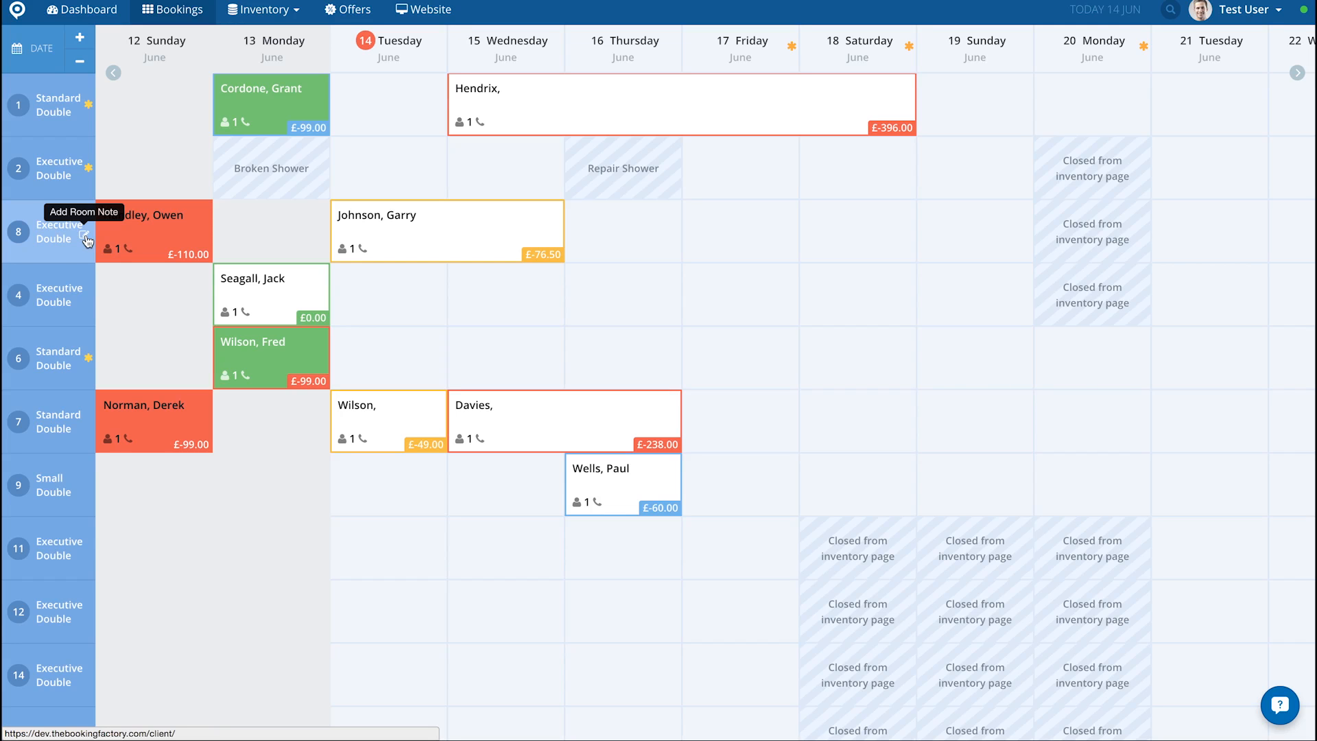
left_click(84, 236)
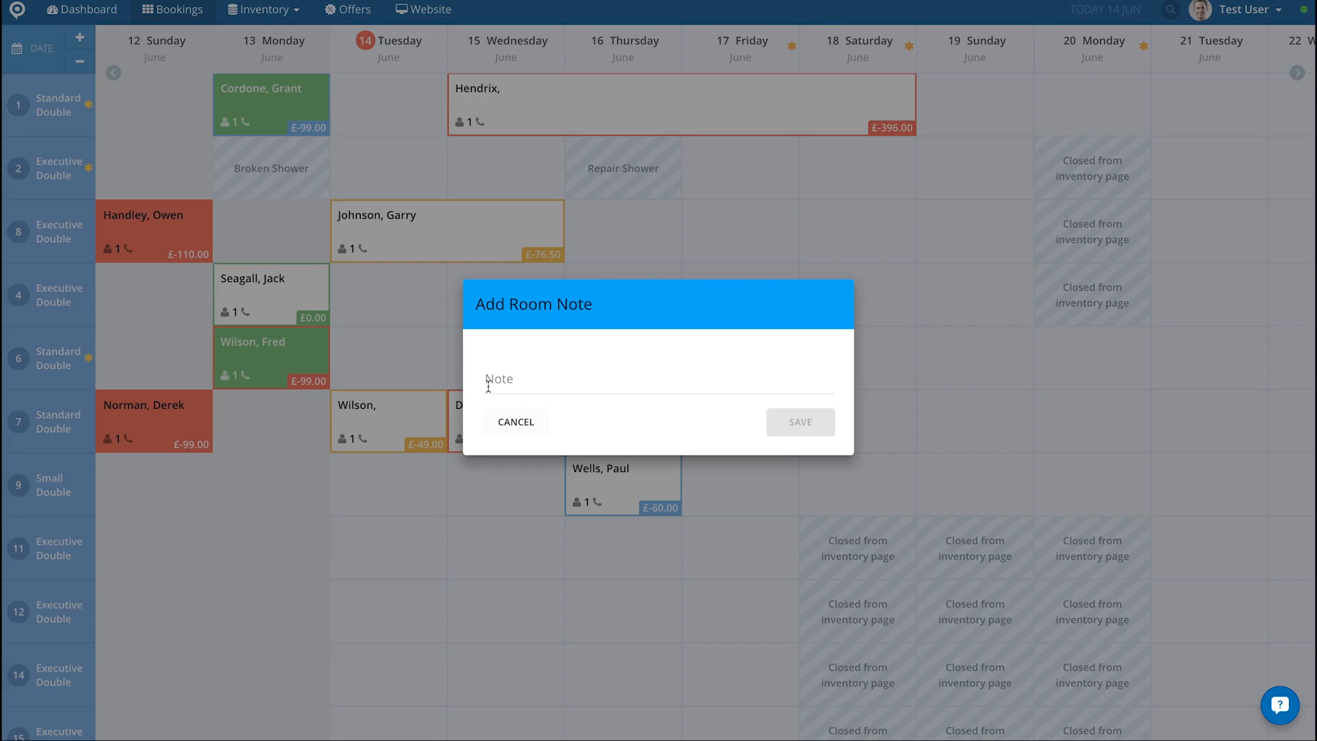
left_click(513, 425)
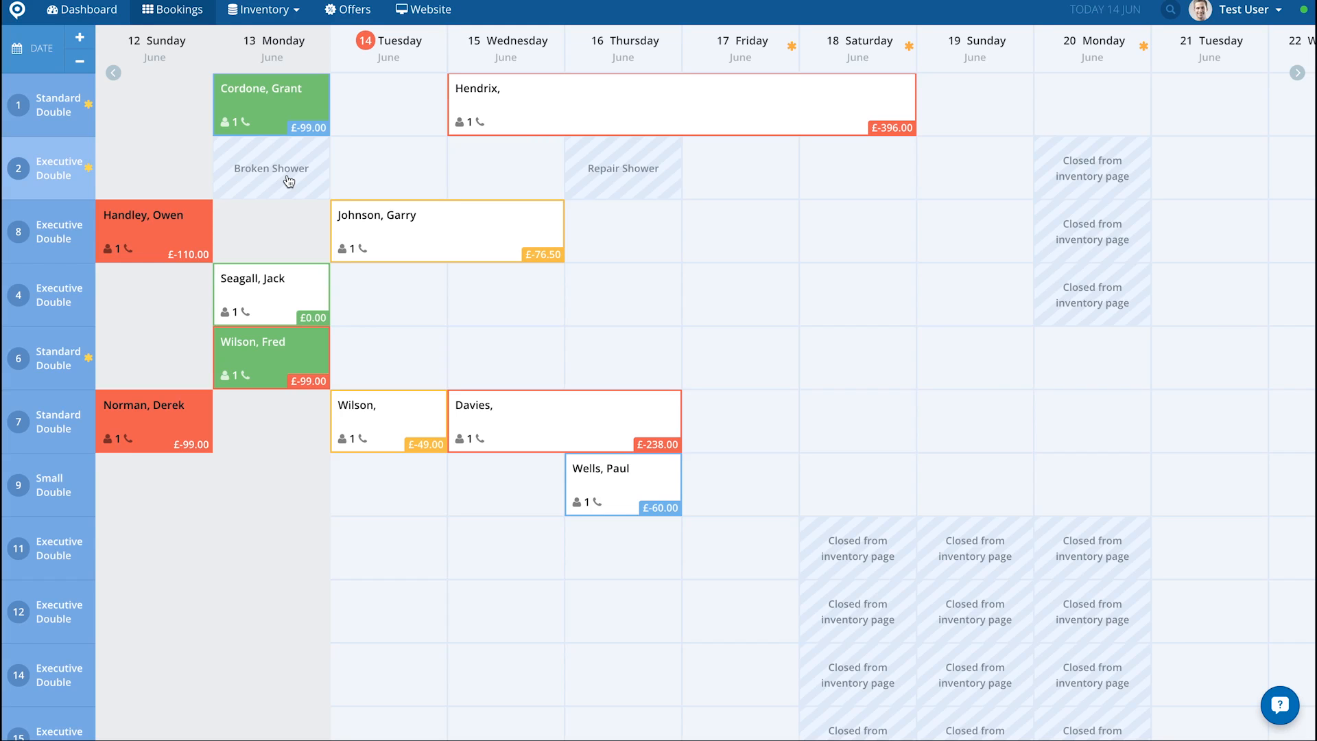
Step: Inspect the details of the existing 13 June block on room 2 and close them without changes
left_click(289, 180)
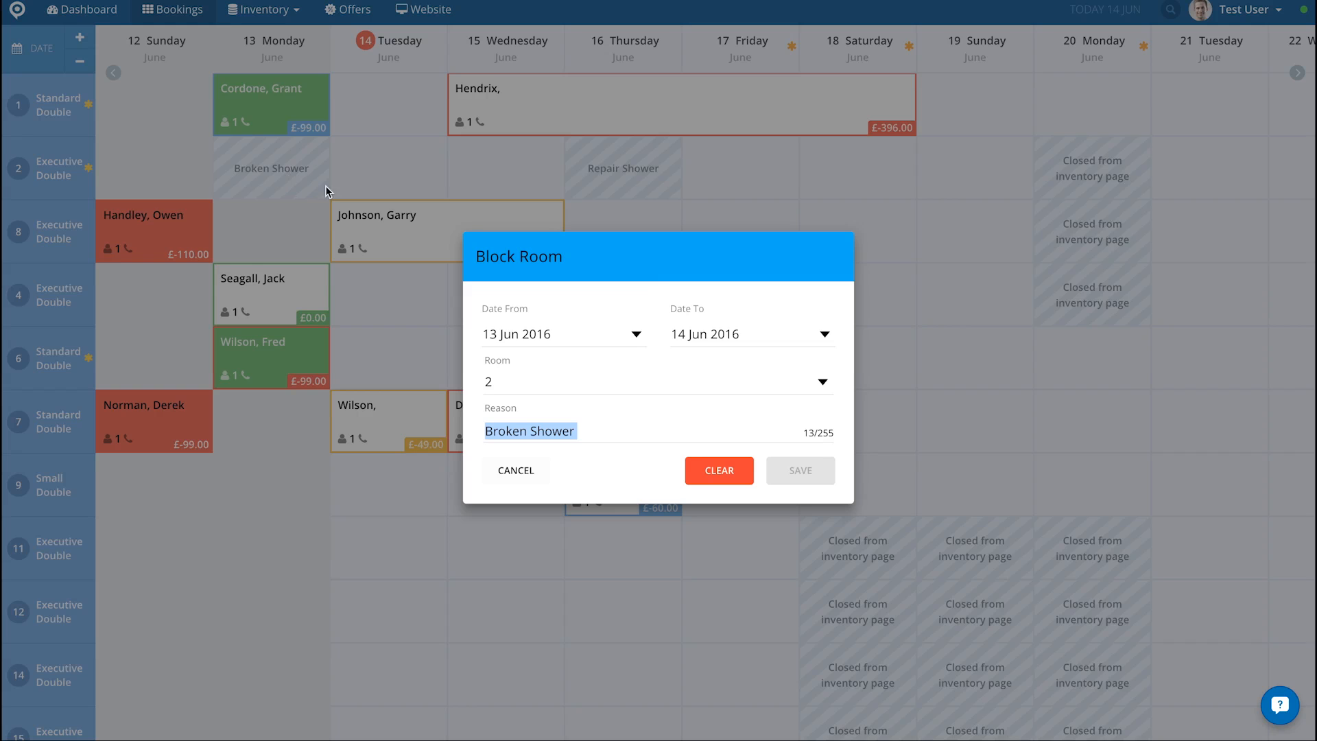
left_click(524, 471)
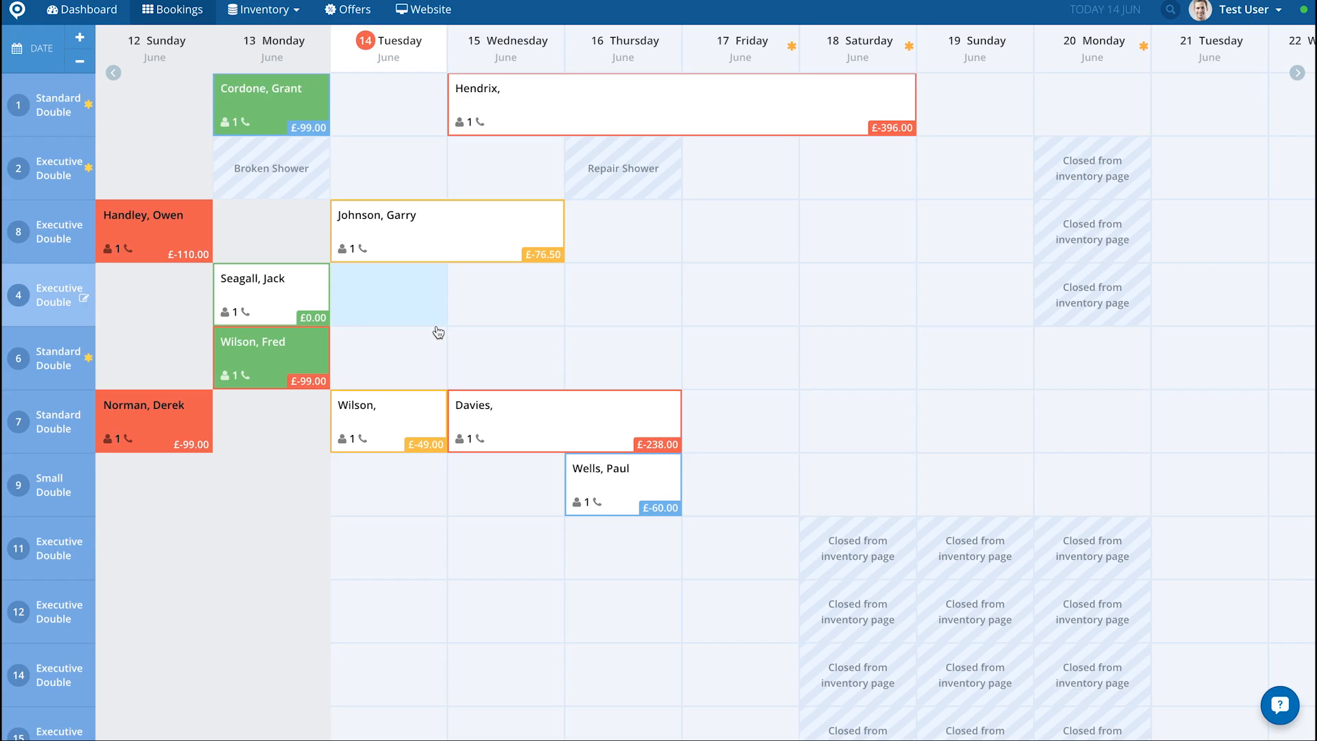
Step: Try to block room 8 from 13 to 14 June 2016 with the reason "Another broken shower!!!"
left_click(265, 237)
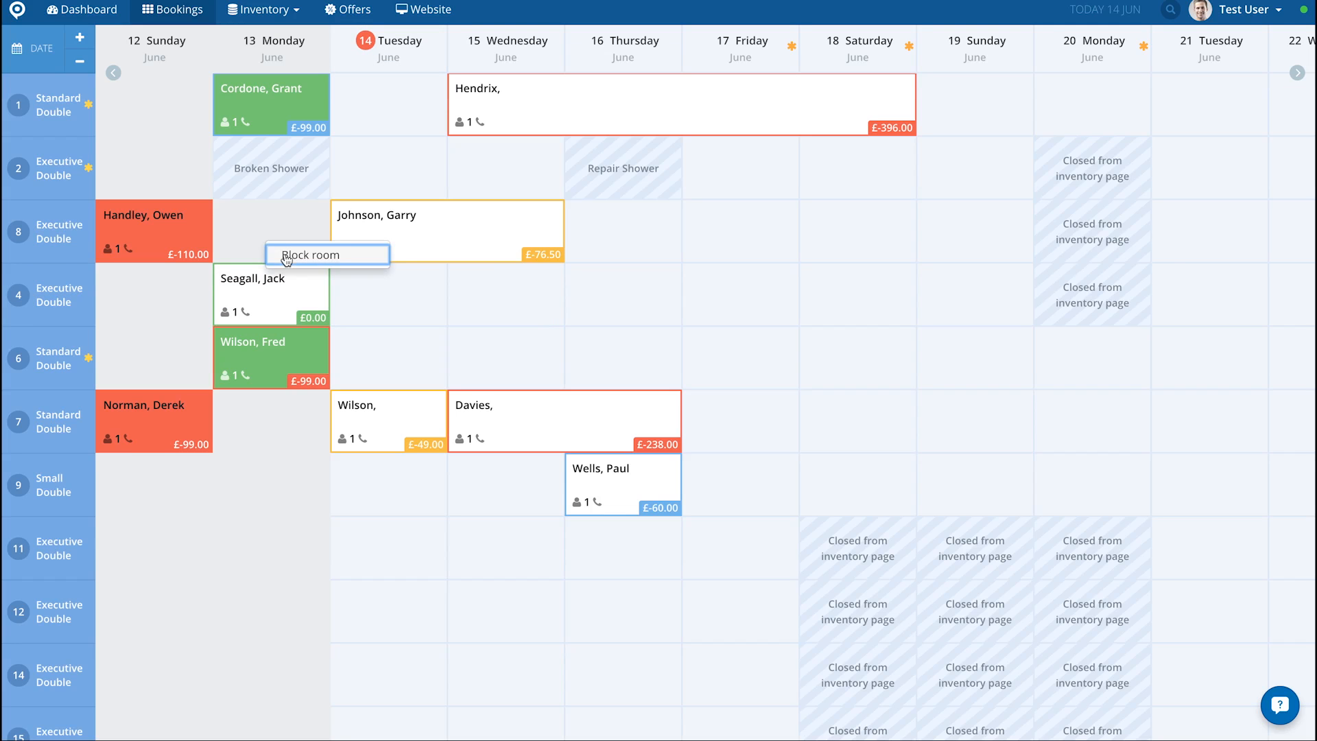
left_click(284, 254)
left_click(513, 430)
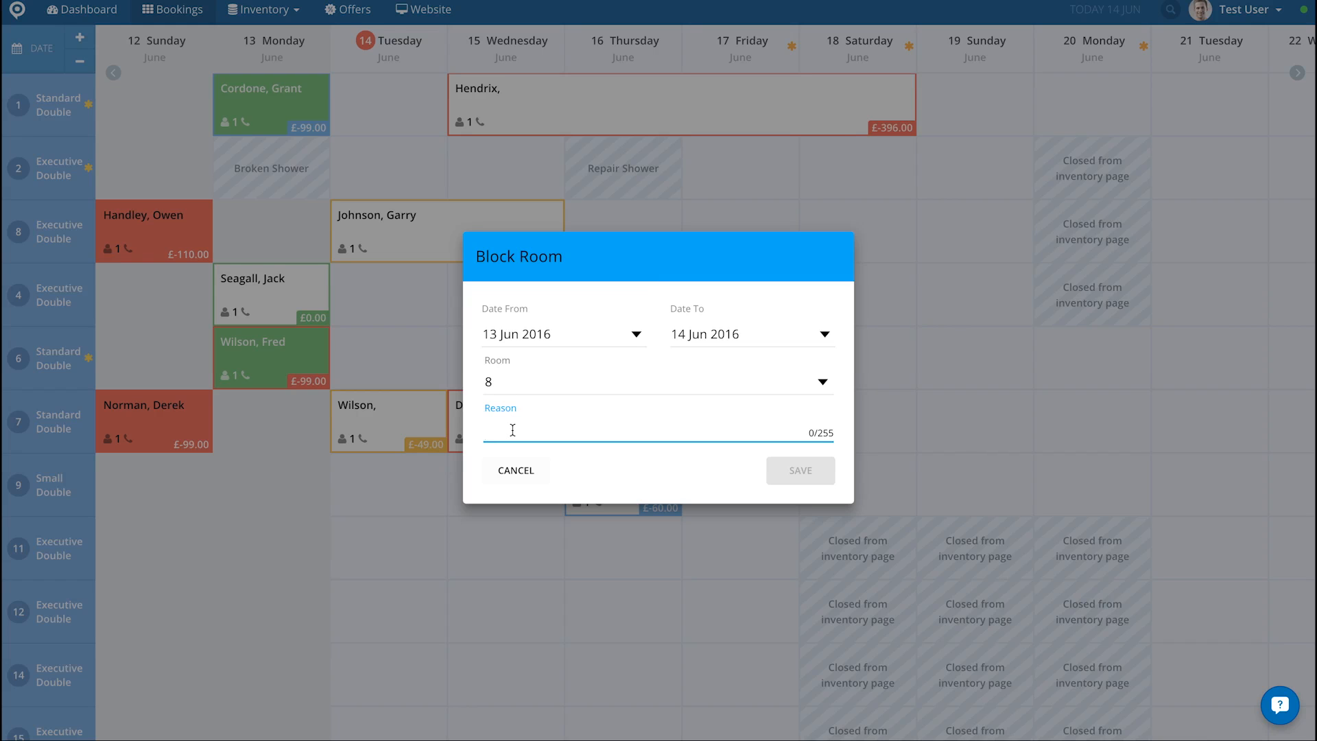
type("Another broken shower!!!")
left_click(687, 470)
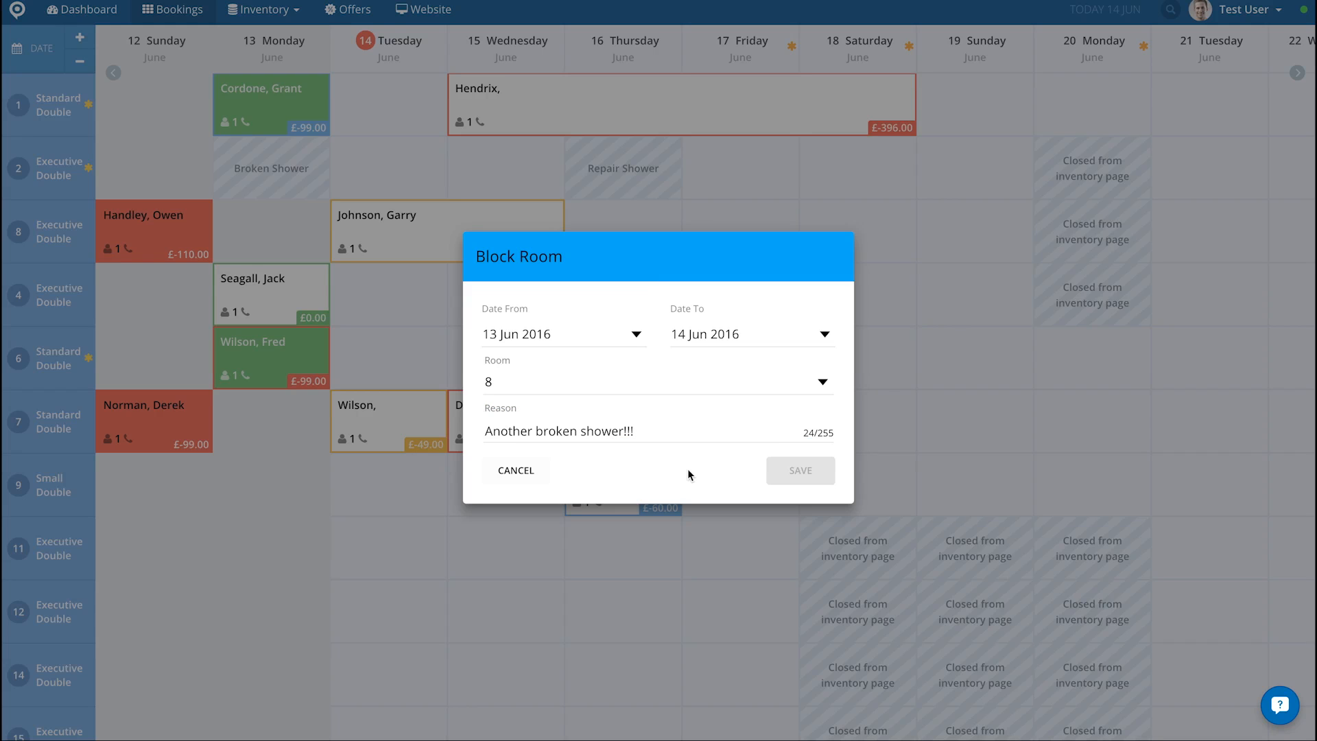
left_click(520, 478)
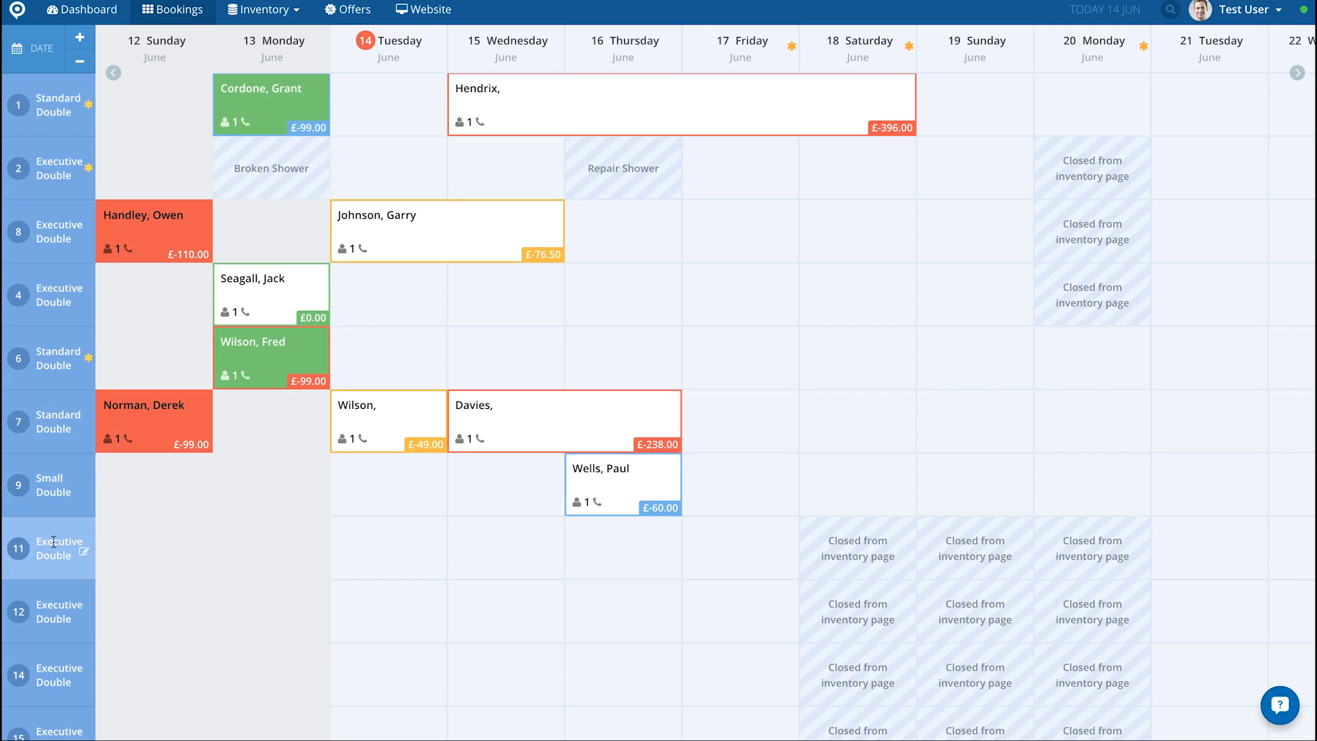
Step: Quick-move the 14 June booking in room 6 to room 7 and back to room 6
scroll(188, 578, "down", 10)
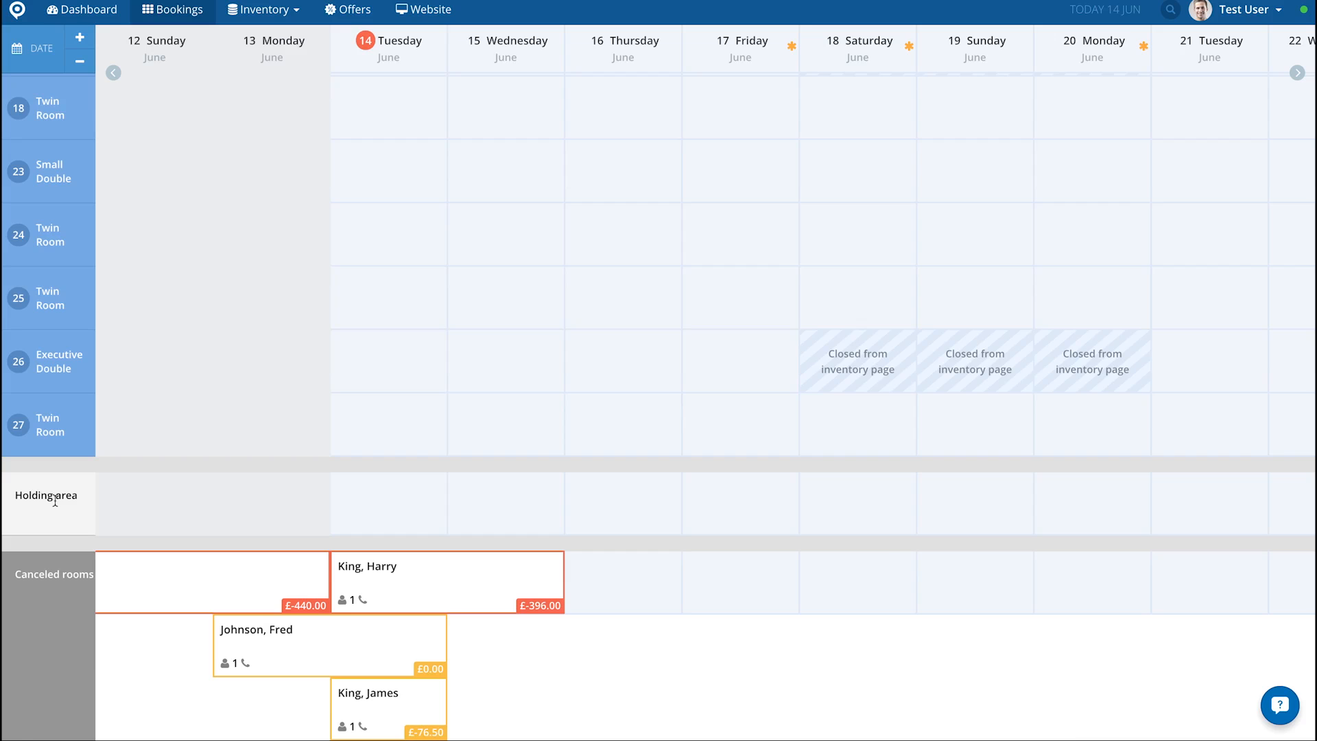
scroll(390, 440, "up", 10)
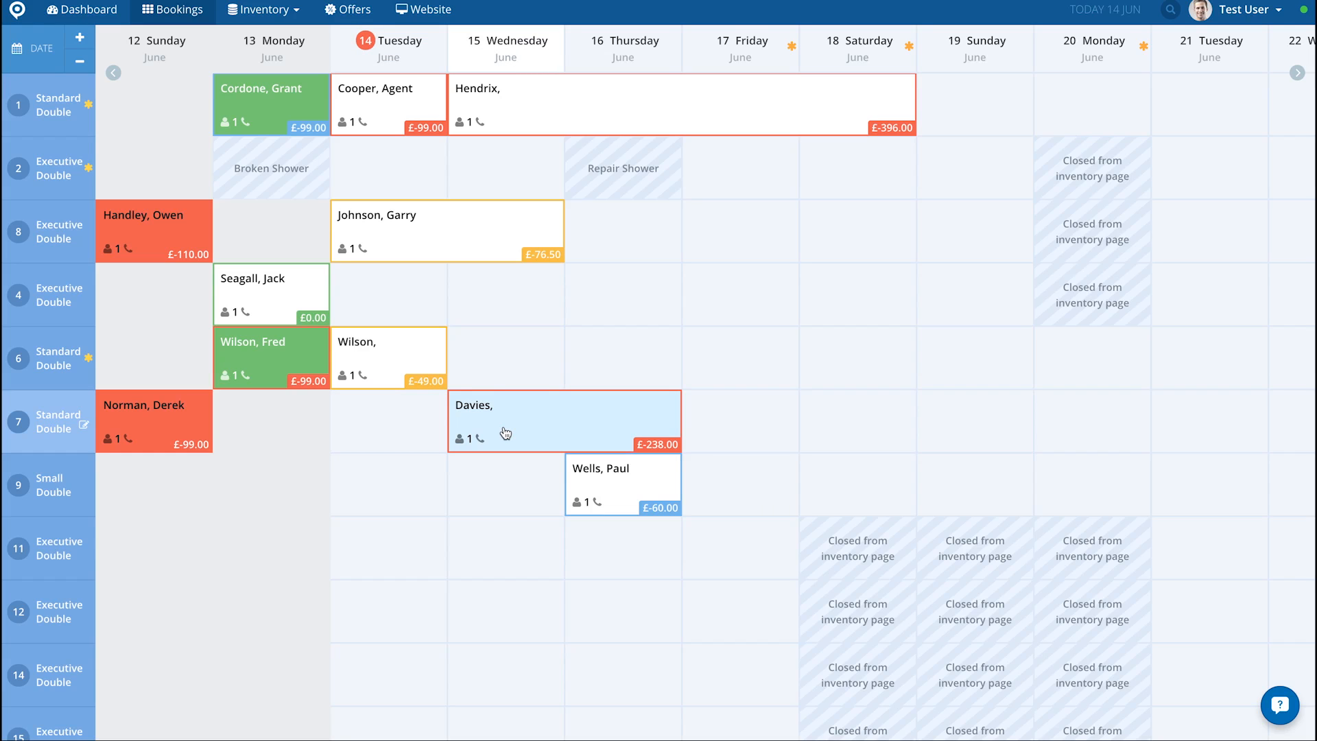
left_click(373, 369)
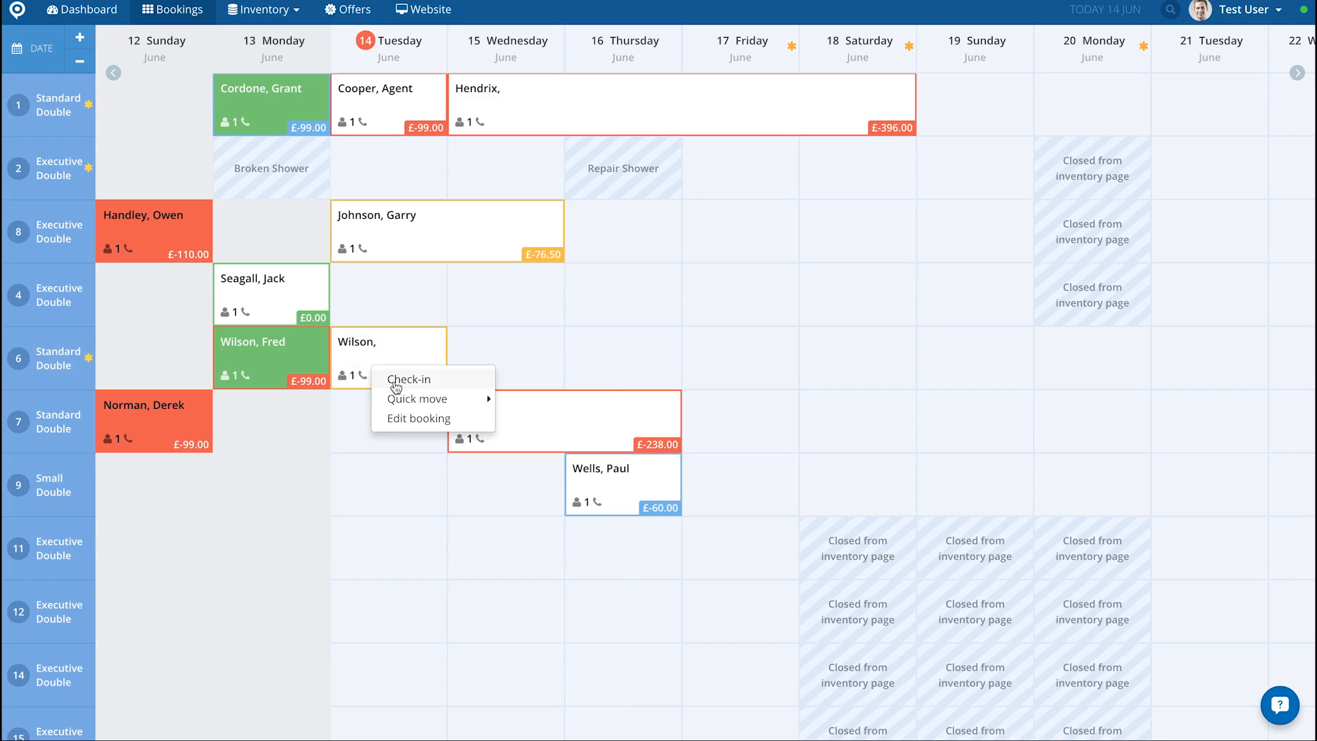
mouse_move(408, 405)
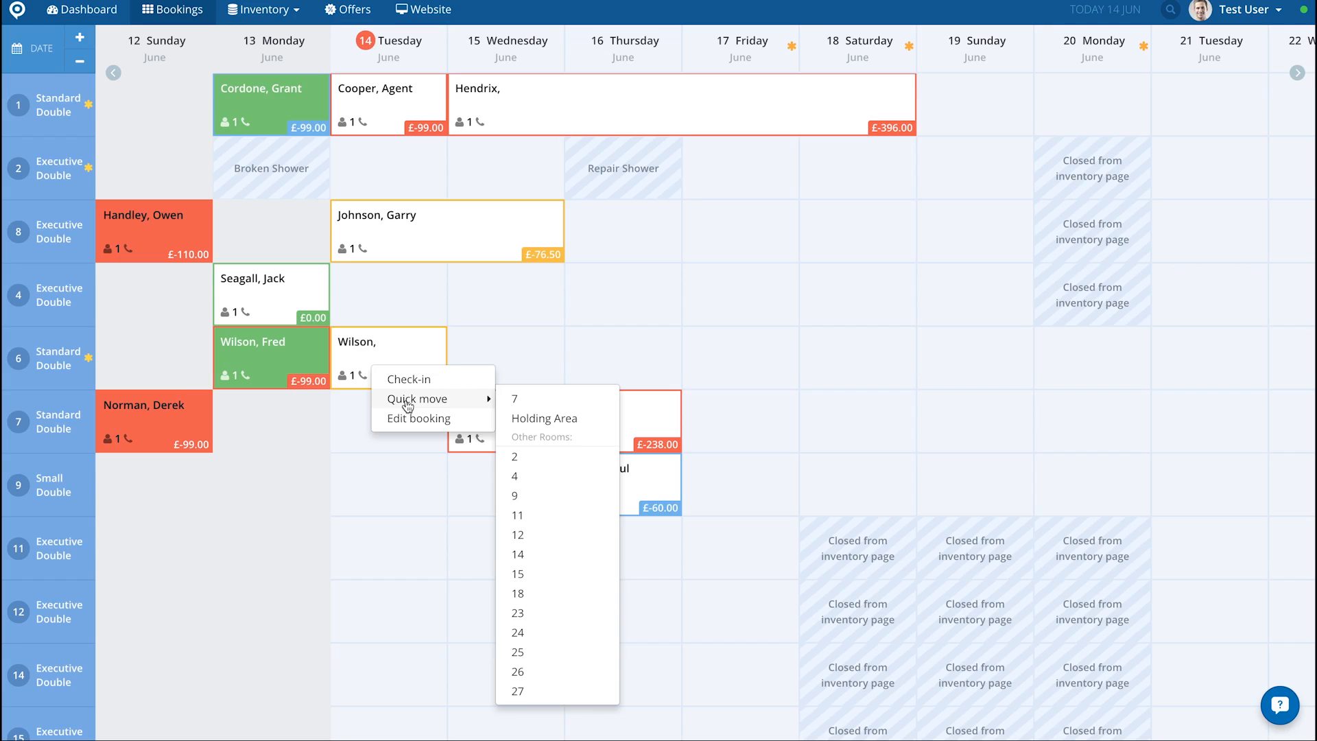
left_click(512, 405)
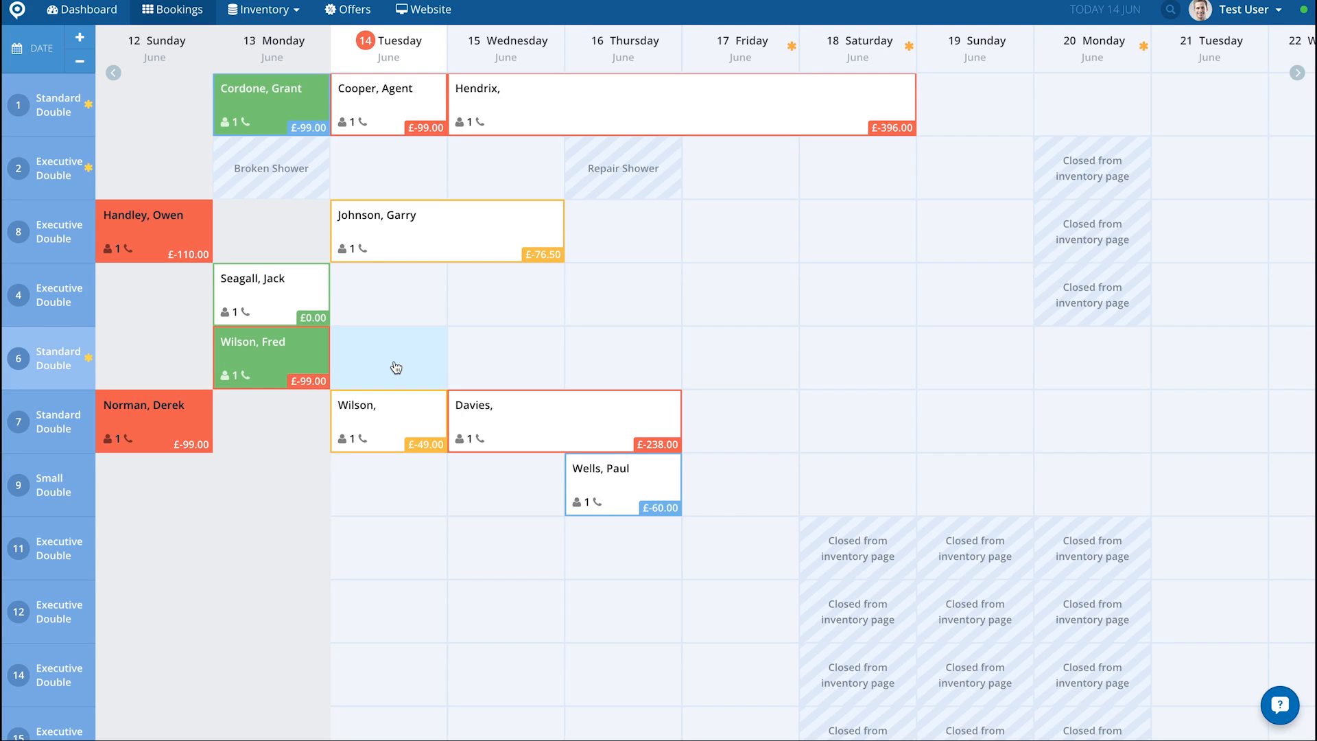
left_click(396, 424)
mouse_move(453, 455)
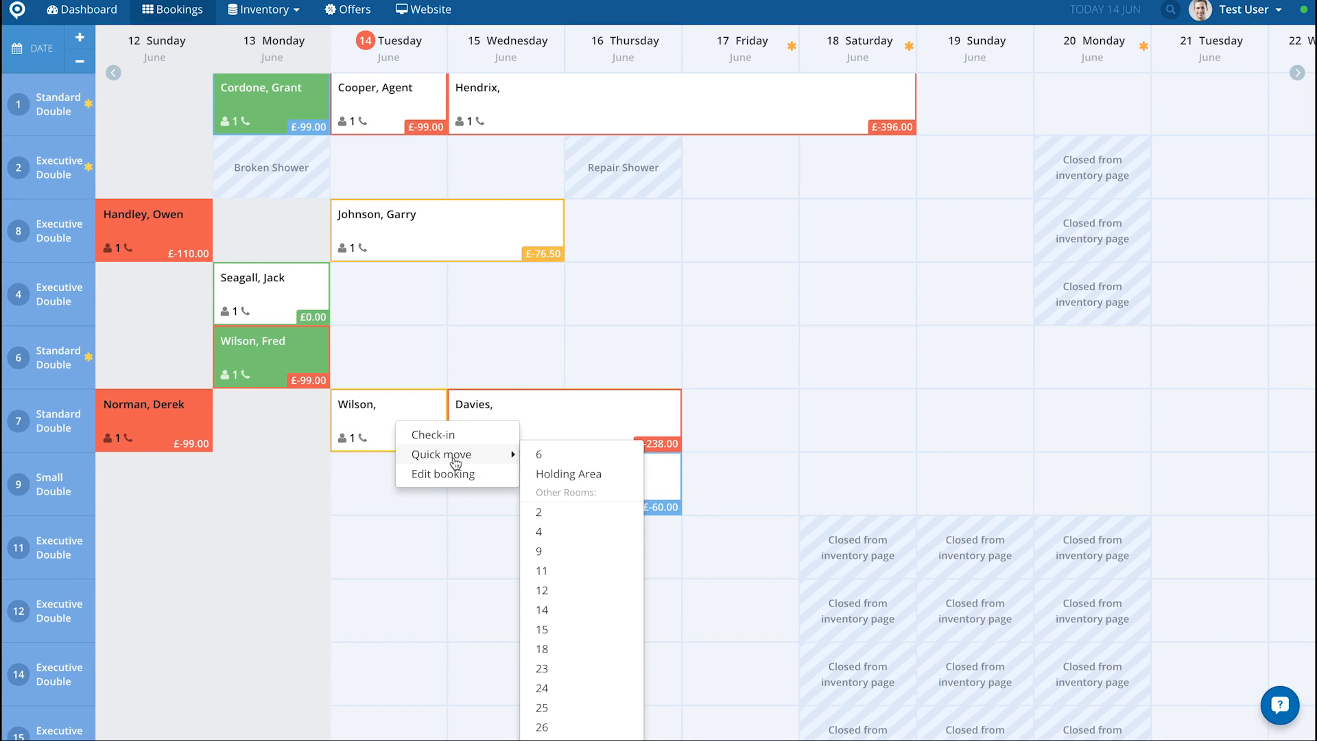
left_click(539, 455)
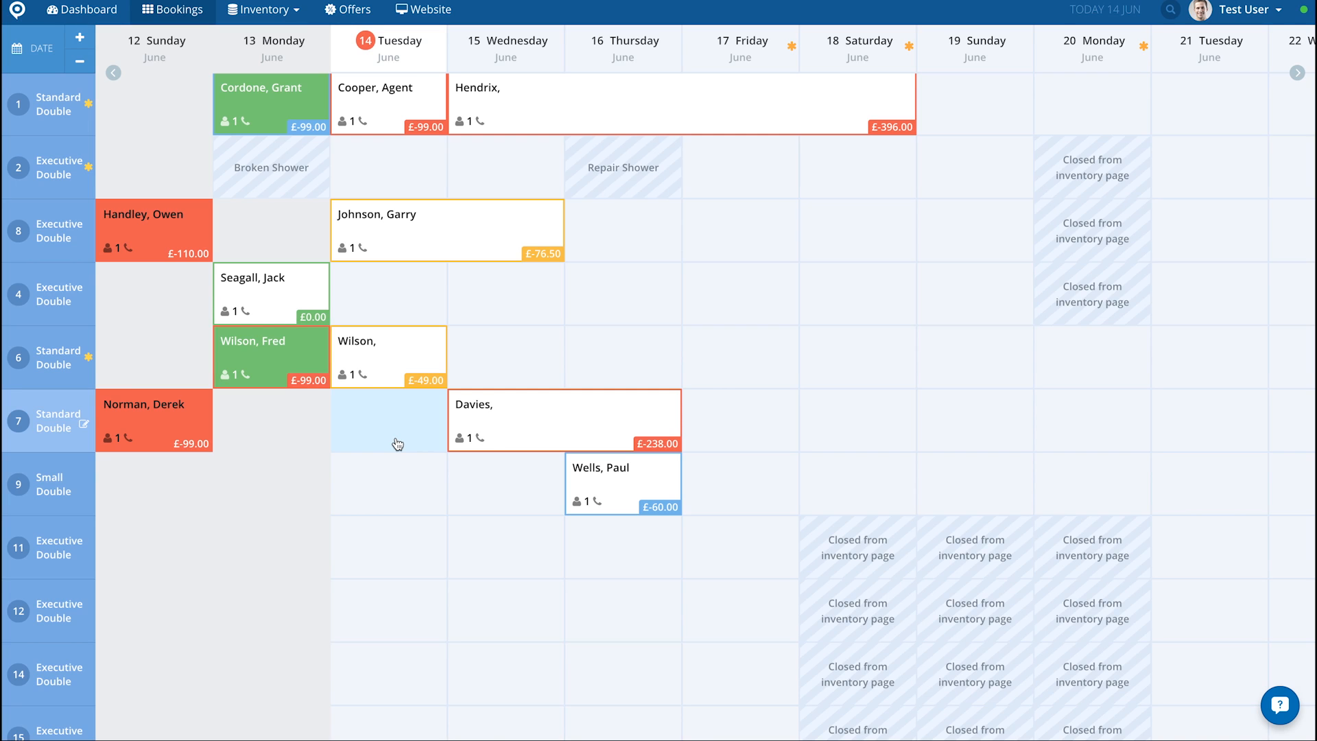
Step: Quick-move the 14 June booking in room 6 to the holding area and check it there
left_click(385, 371)
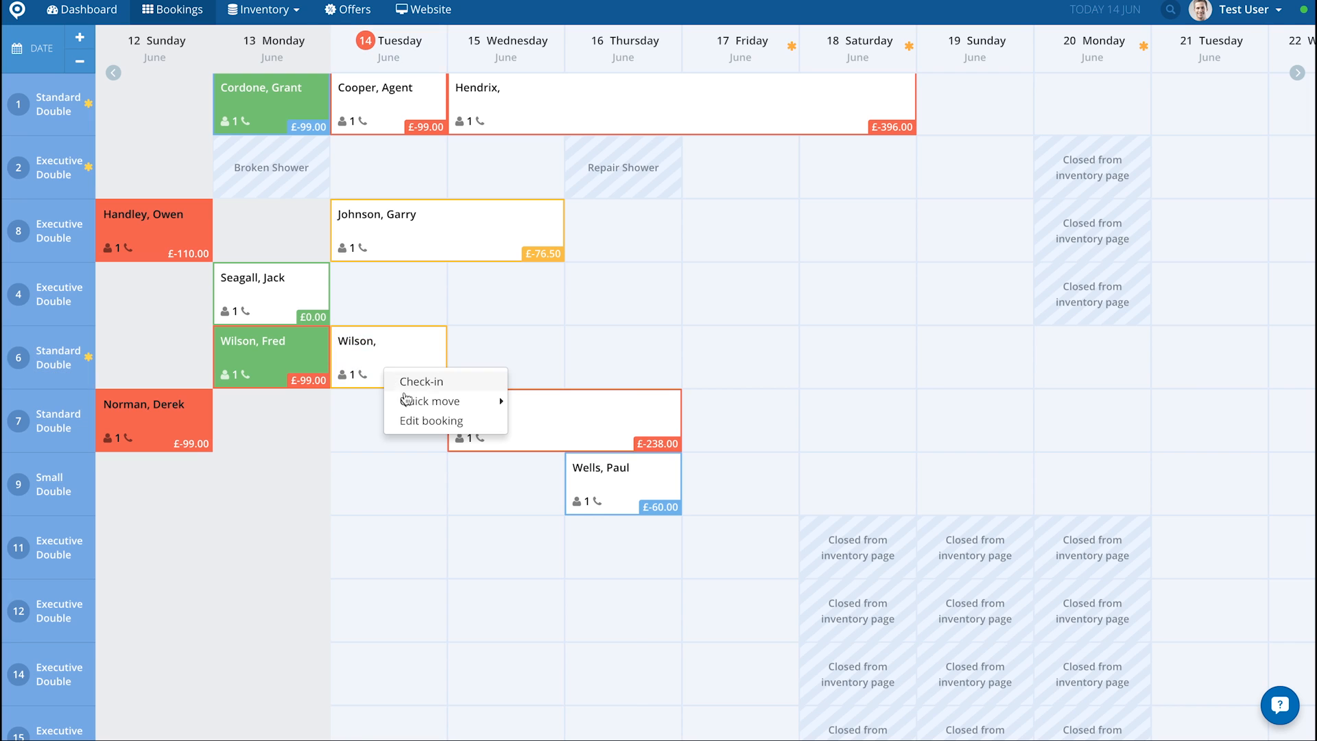
mouse_move(415, 404)
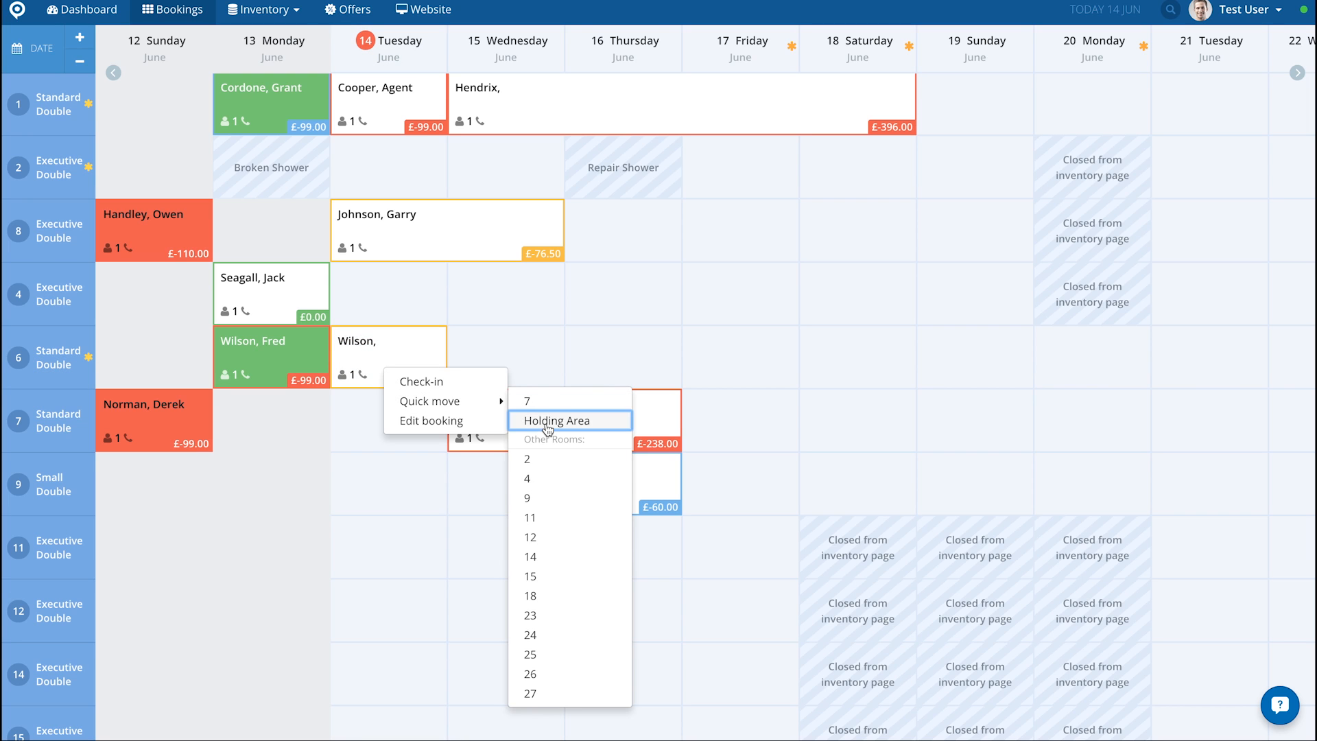
left_click(548, 422)
scroll(410, 472, "down", 10)
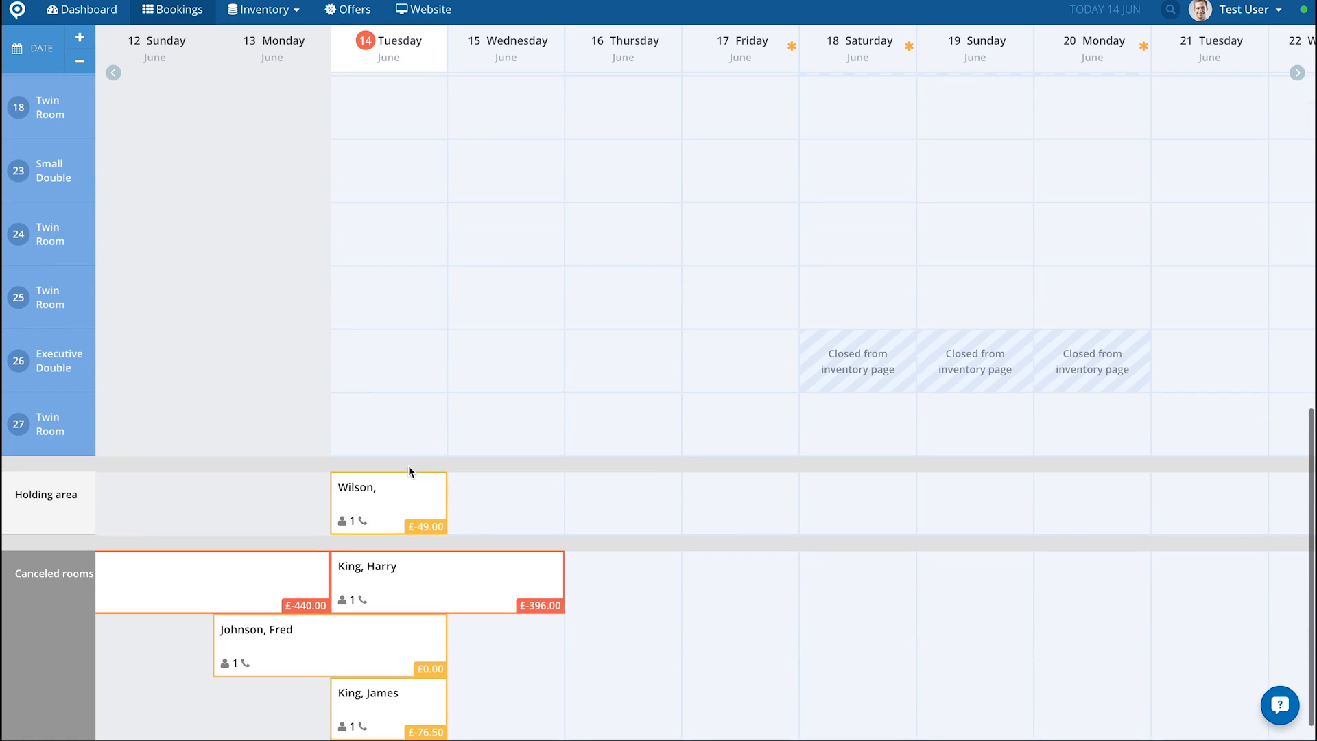
scroll(408, 471, "up", 9)
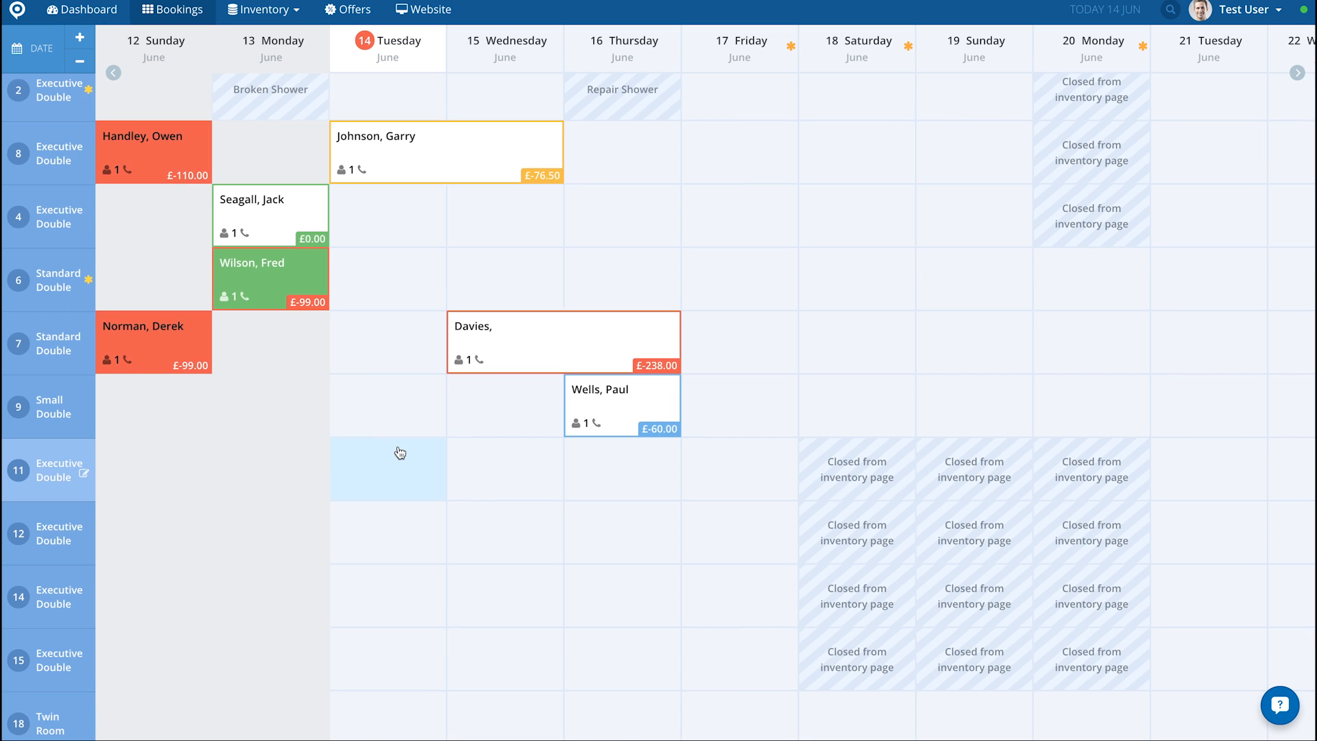
Step: Try to move the 14 June booking from the holding area back to room 6
scroll(400, 453, "down", 1)
scroll(400, 453, "down", 5)
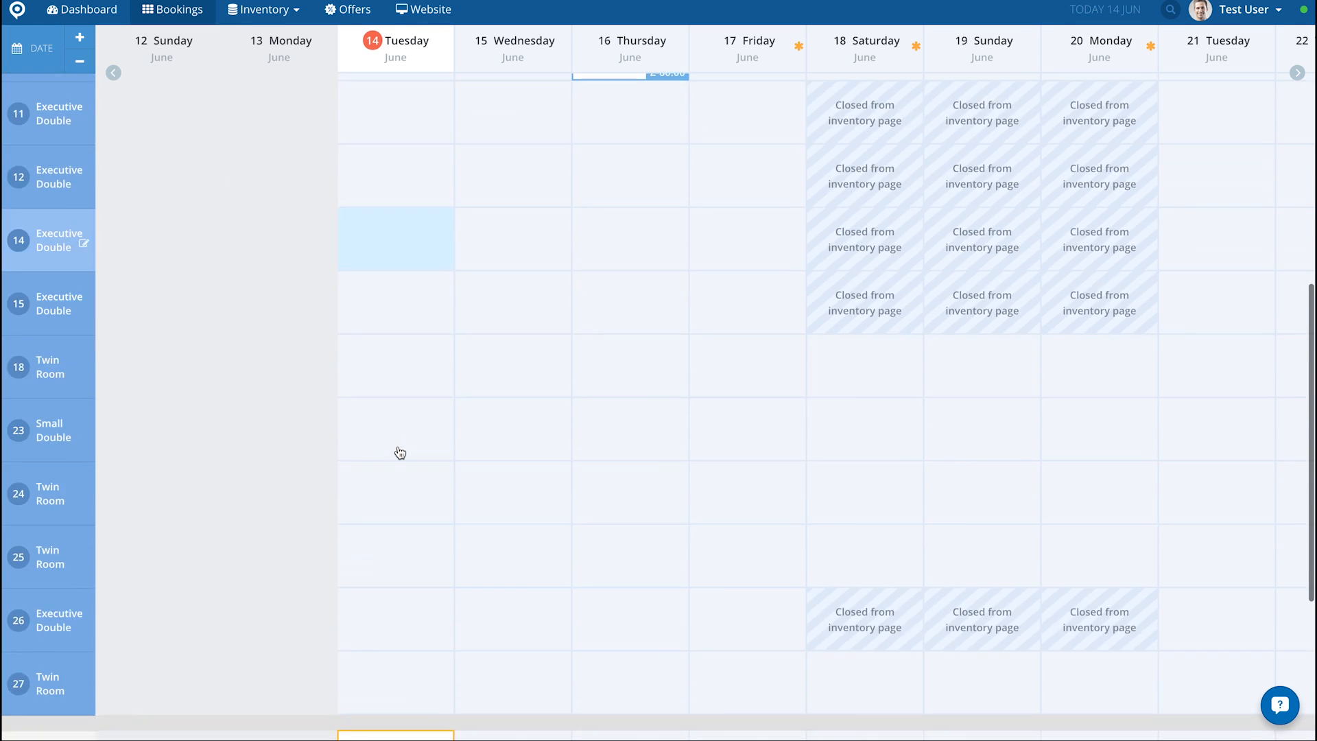
scroll(400, 453, "down", 4)
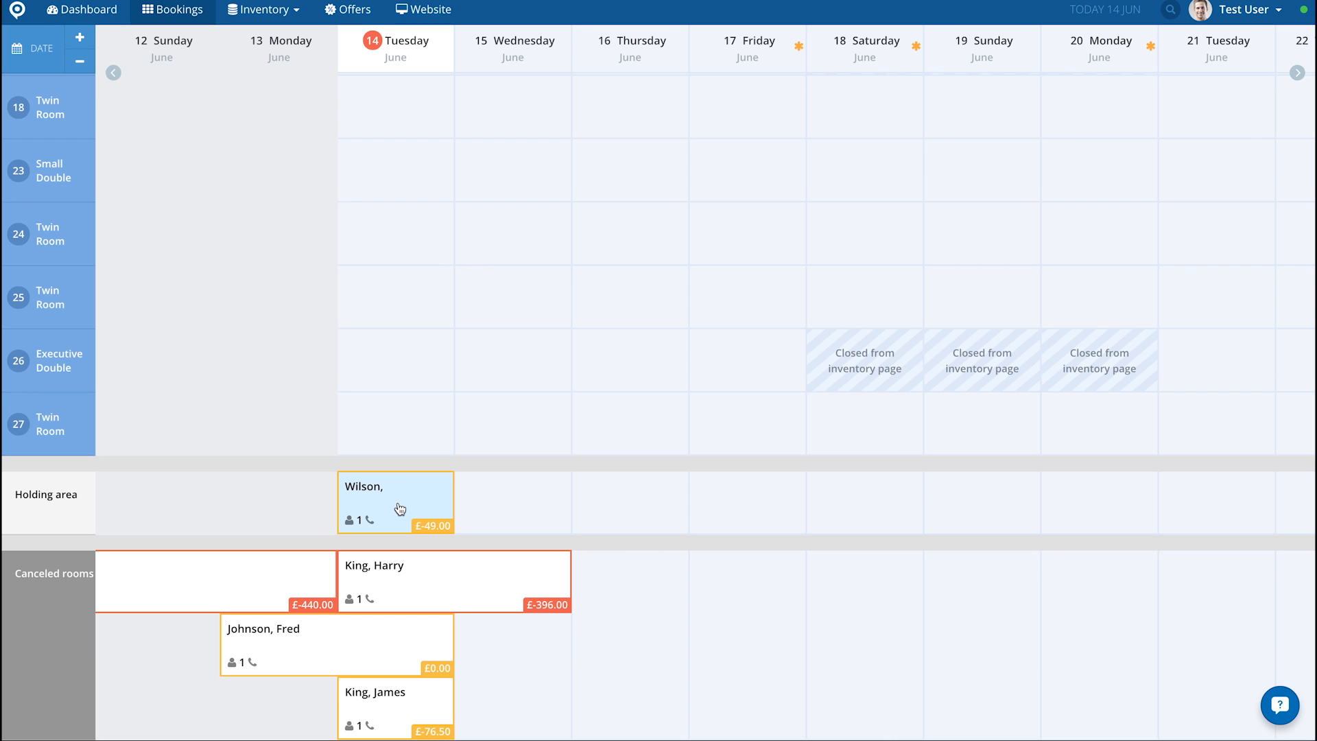
left_click_drag(400, 508, 392, 358)
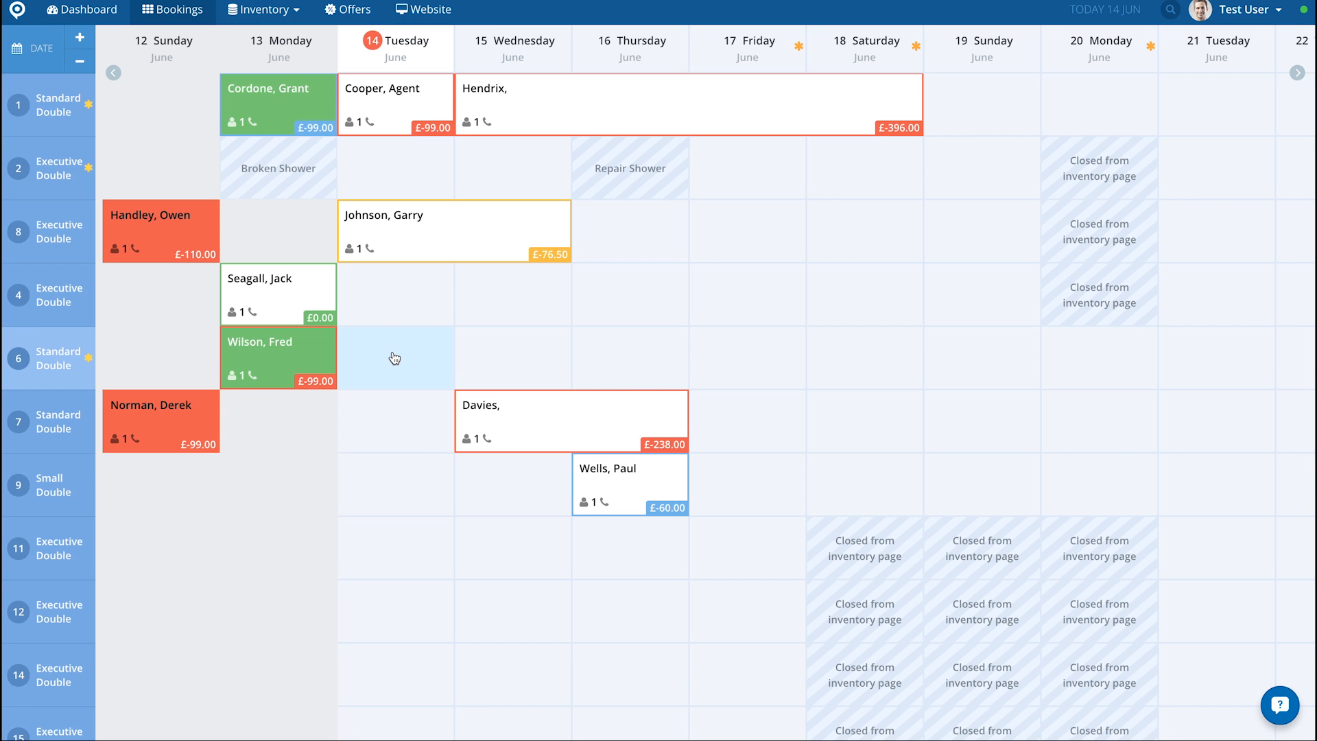
scroll(395, 358, "down", 2)
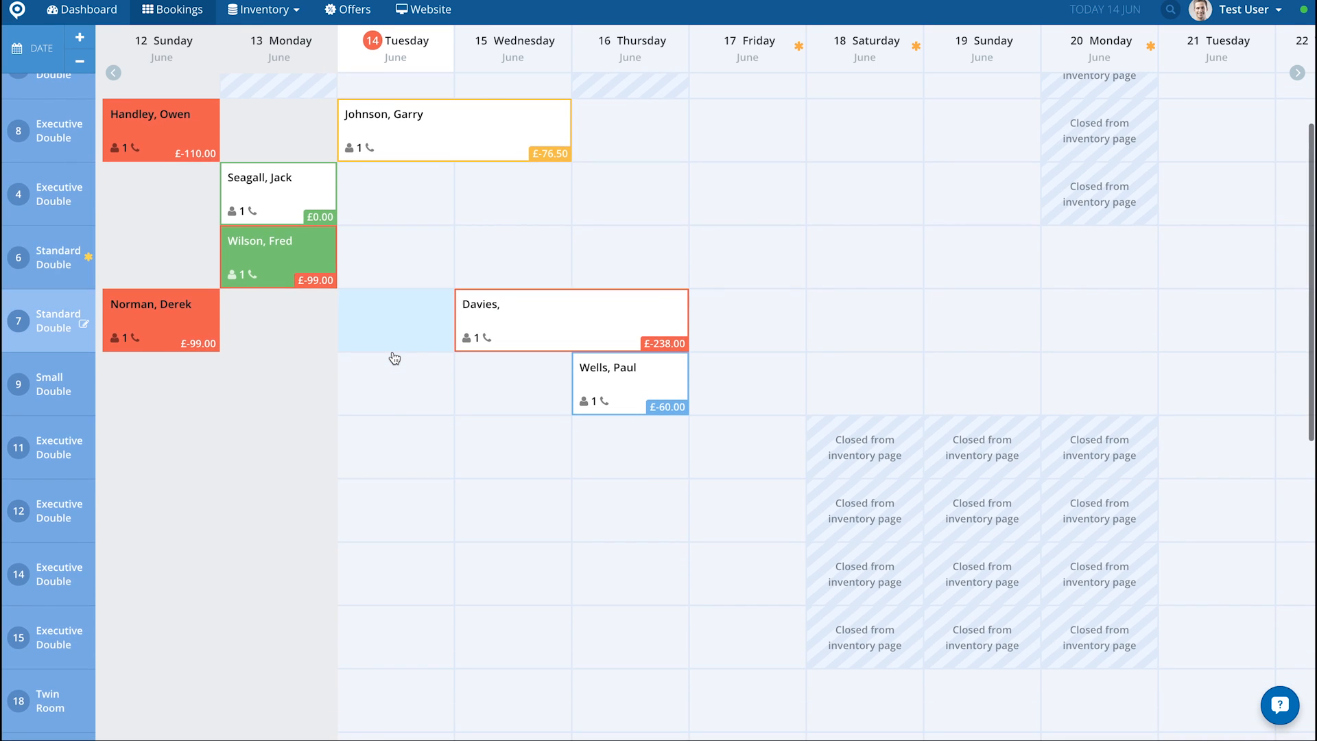
scroll(395, 357, "down", 12)
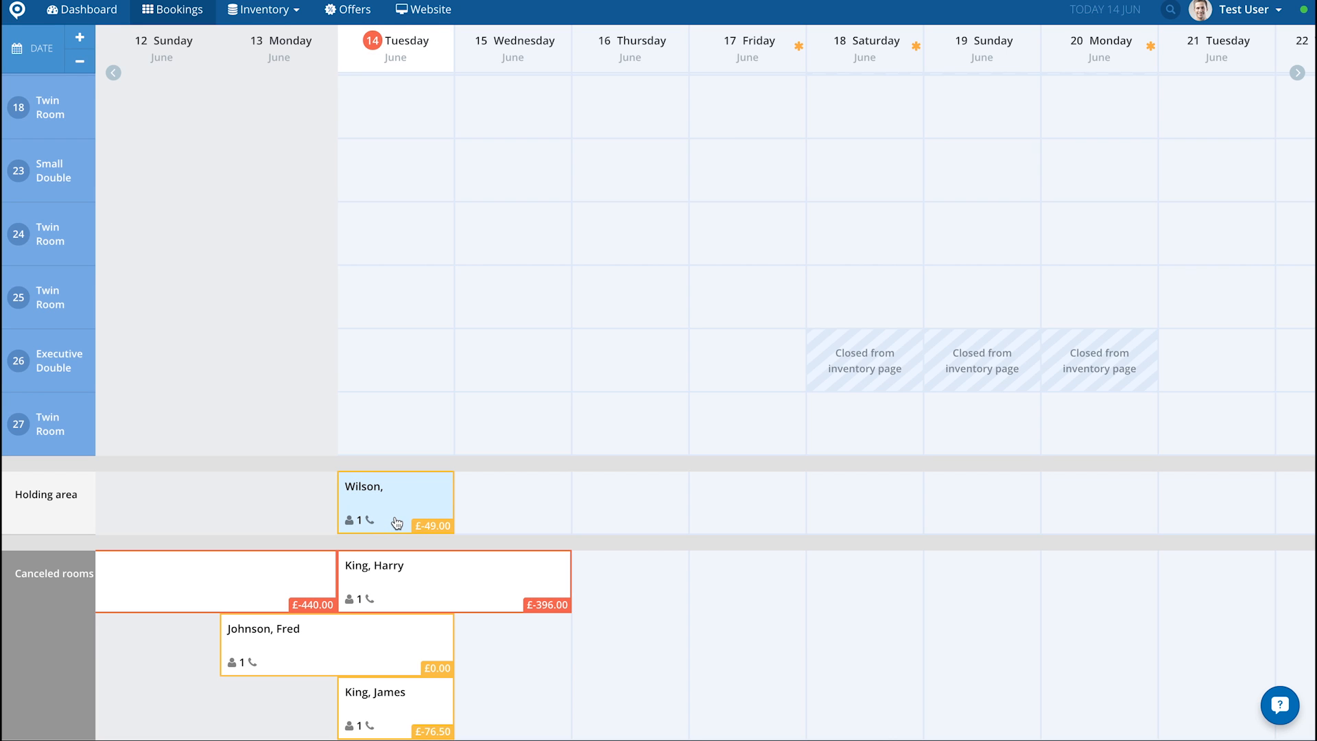
Step: Check in the 14 June booking in room 1
scroll(397, 523, "up", 14)
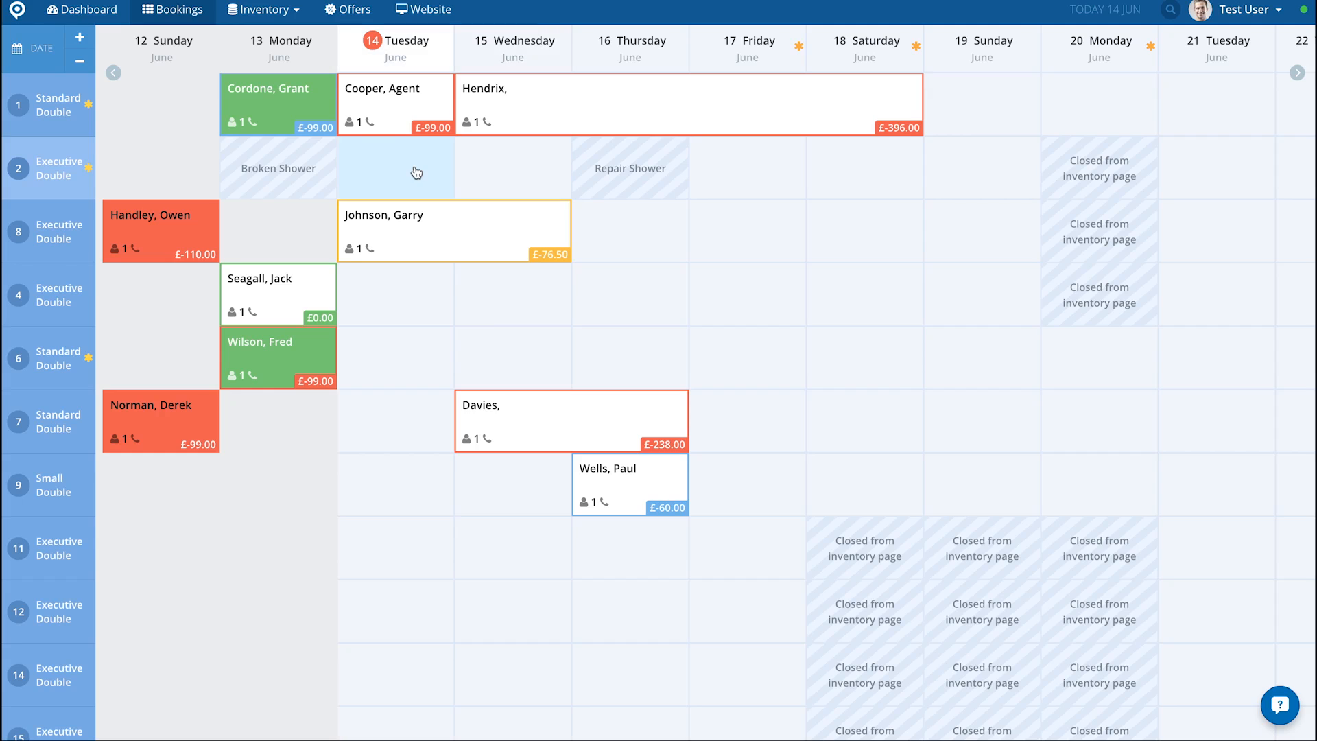
right_click(387, 117)
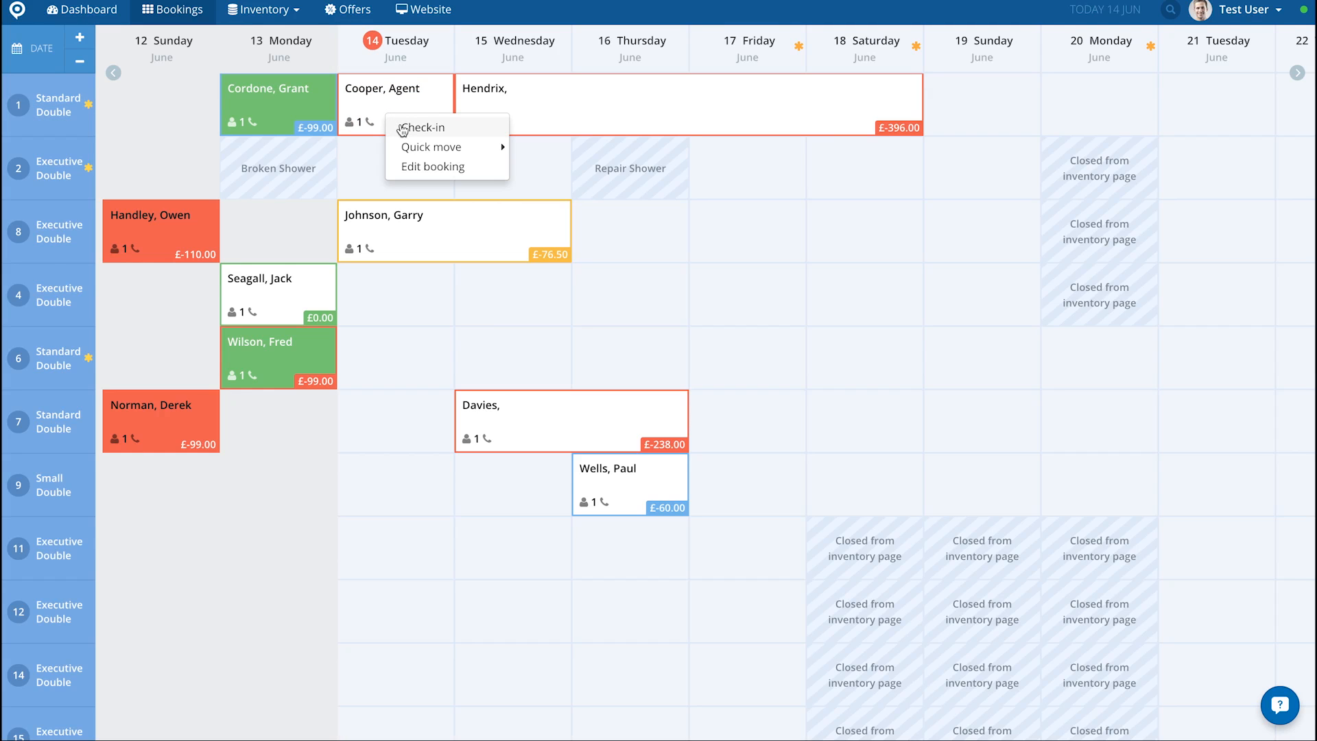
left_click(403, 129)
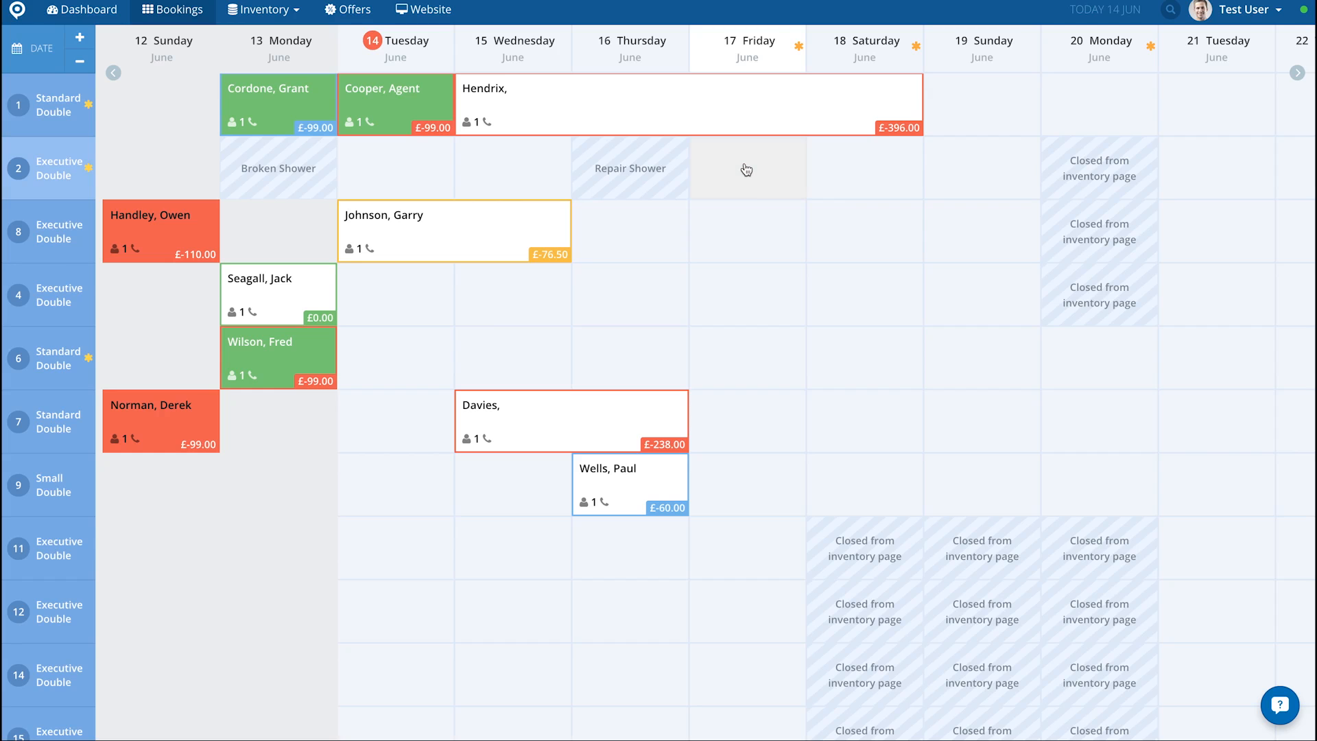
Step: Start a room 2 booking from 17 to 20 June, setting the guest's title to Ms. and entering their first and last name
left_click_drag(746, 169, 971, 175)
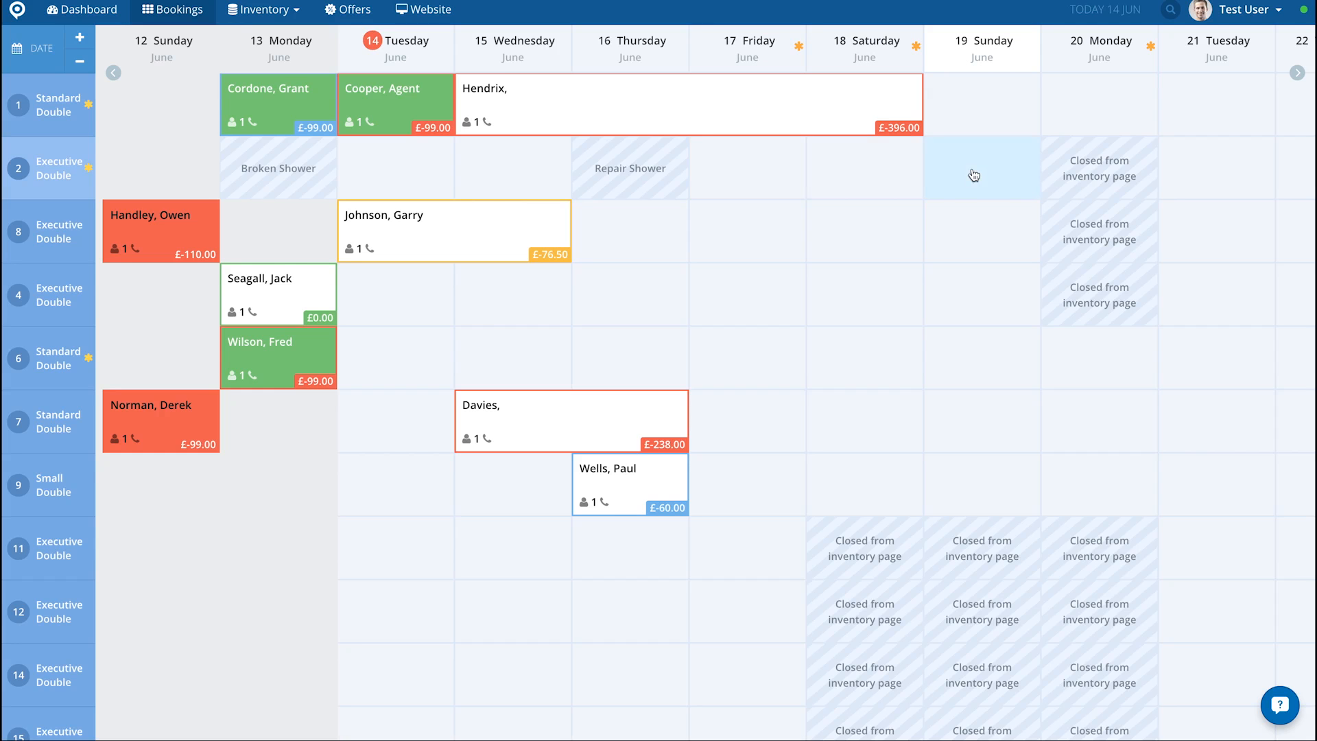
left_click_drag(974, 176, 974, 174)
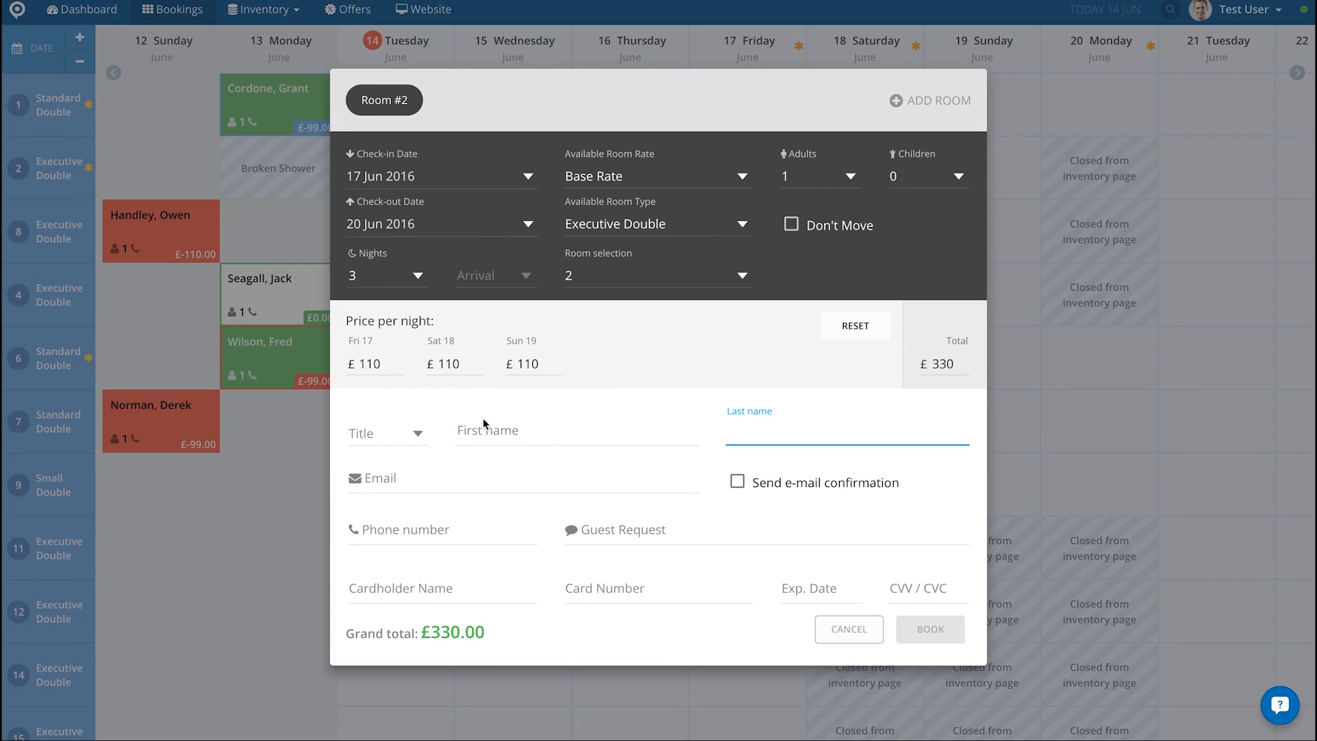
left_click(414, 439)
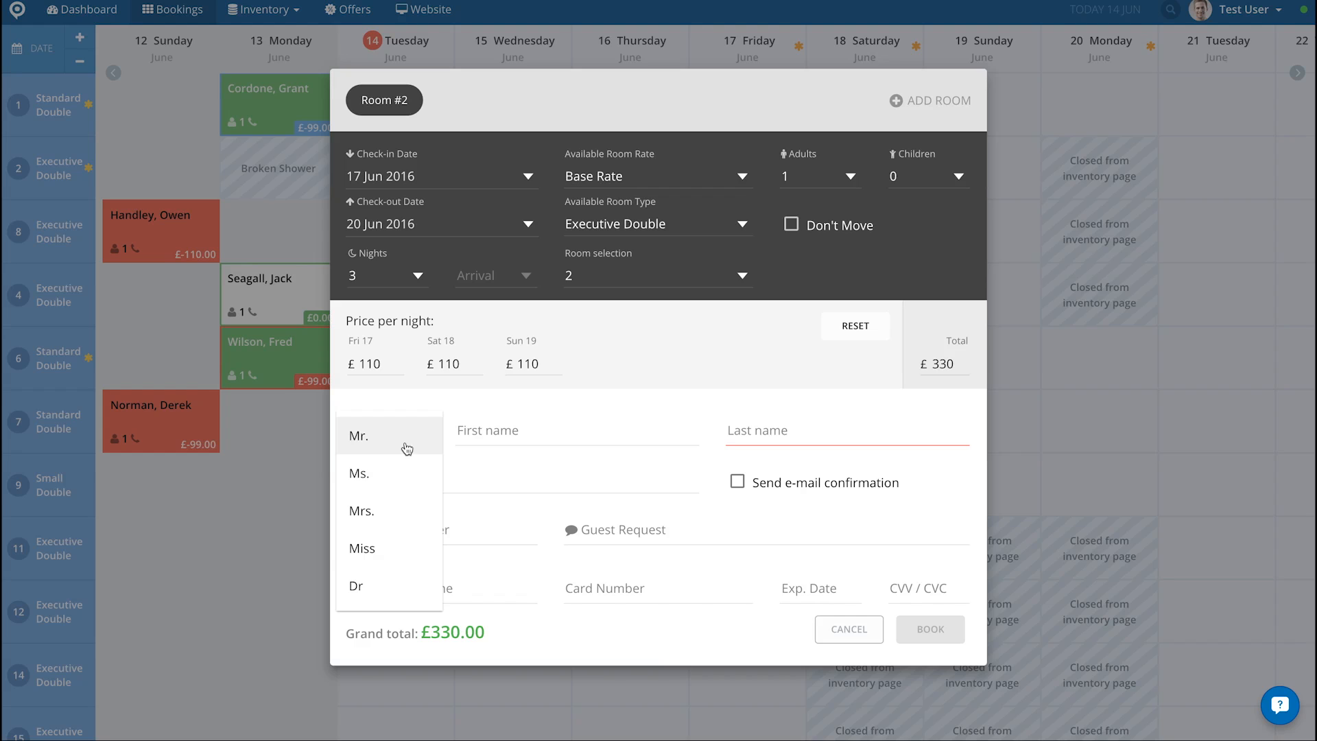
left_click(358, 473)
key("Tab")
type("Laura")
key("Tab")
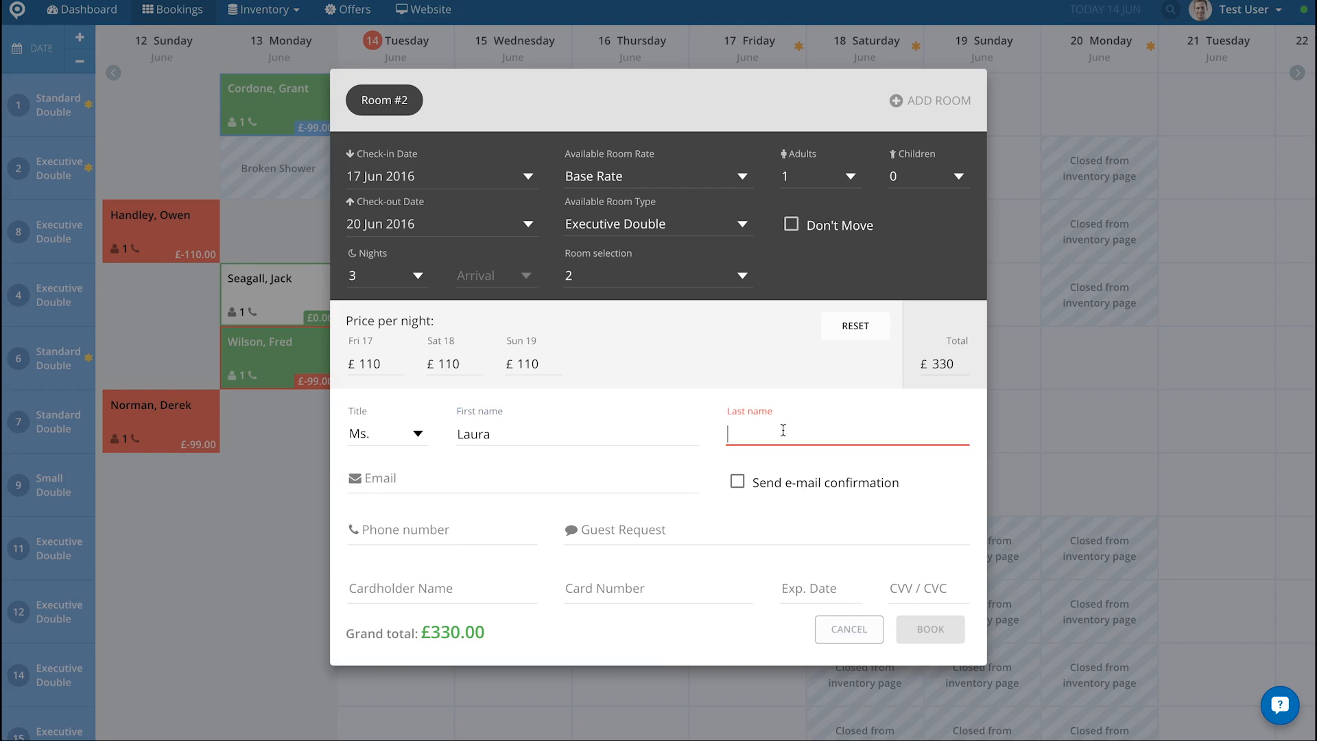
type("Palmer")
Step: Fill in the guest's e-mail without sending an e-mail confirmation, and book the room
left_click(447, 483)
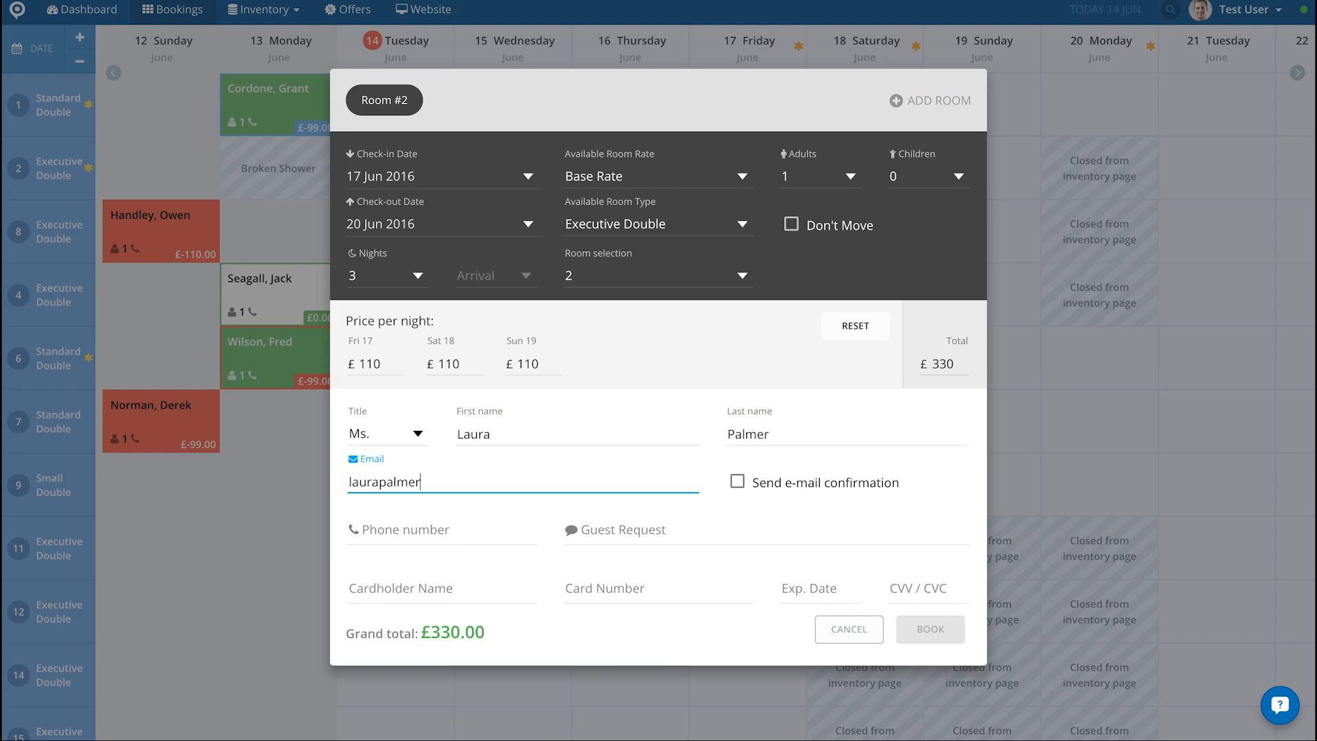
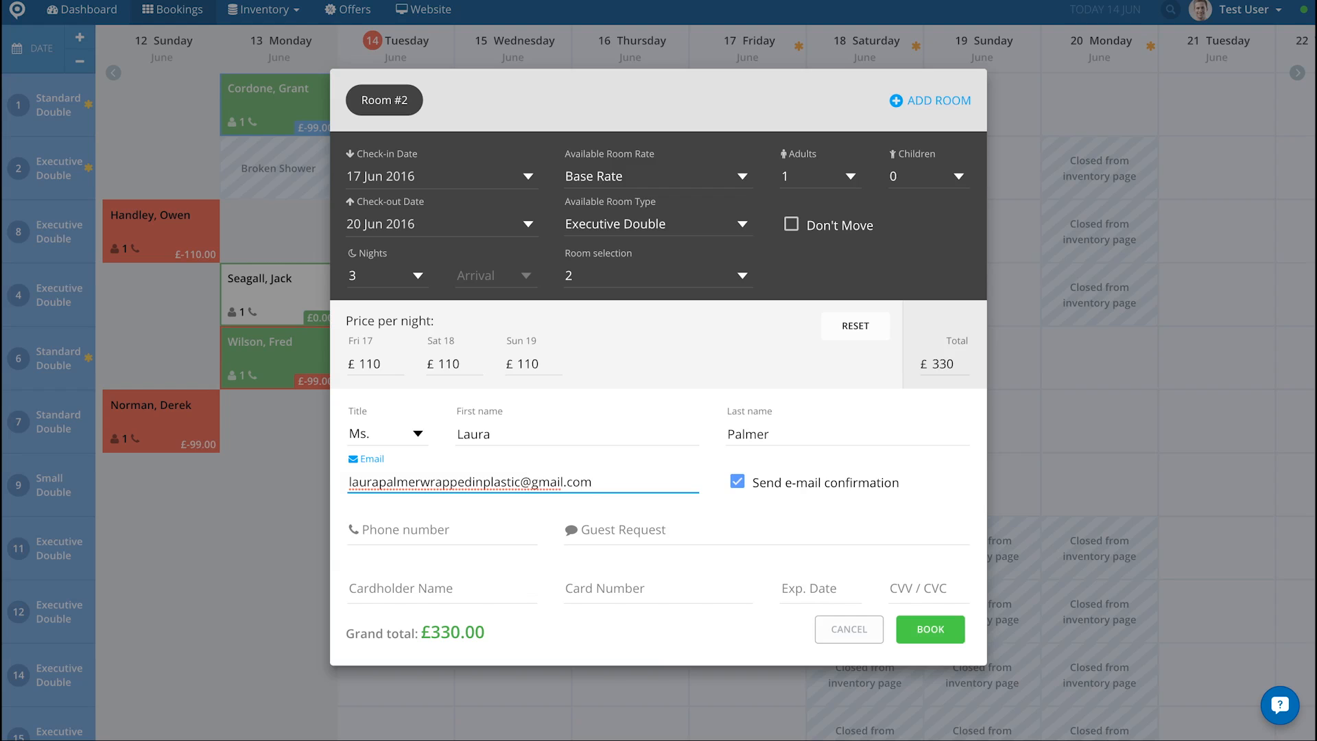
left_click(737, 482)
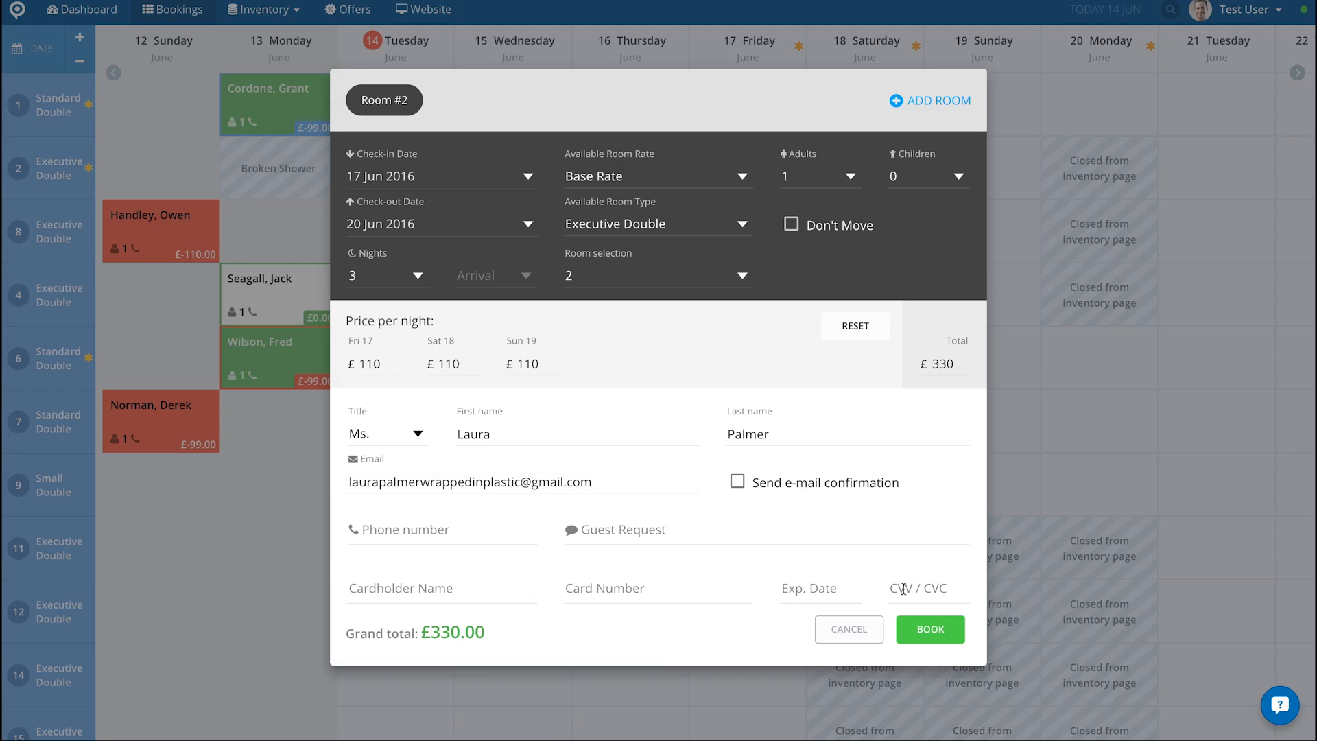
left_click(910, 630)
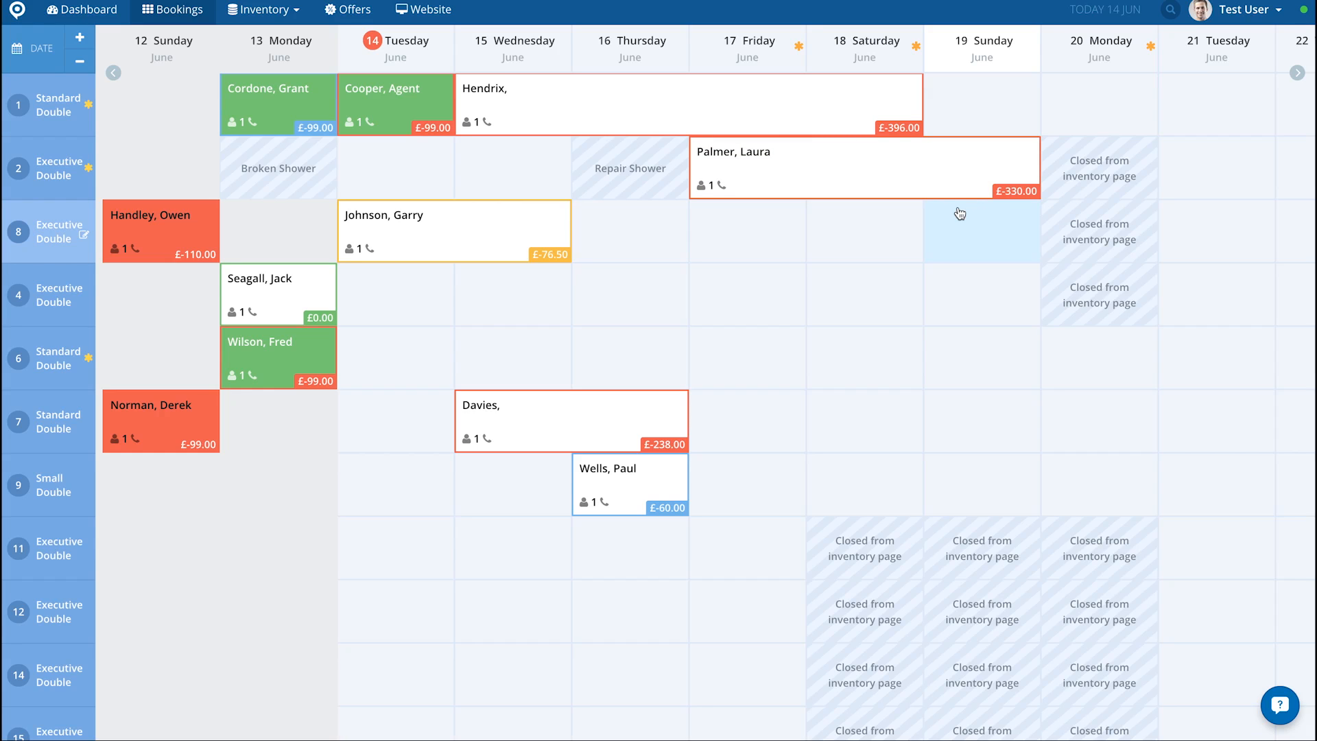
Step: Open the 17 June booking in room 2 and check the options available for its room
left_click(861, 171)
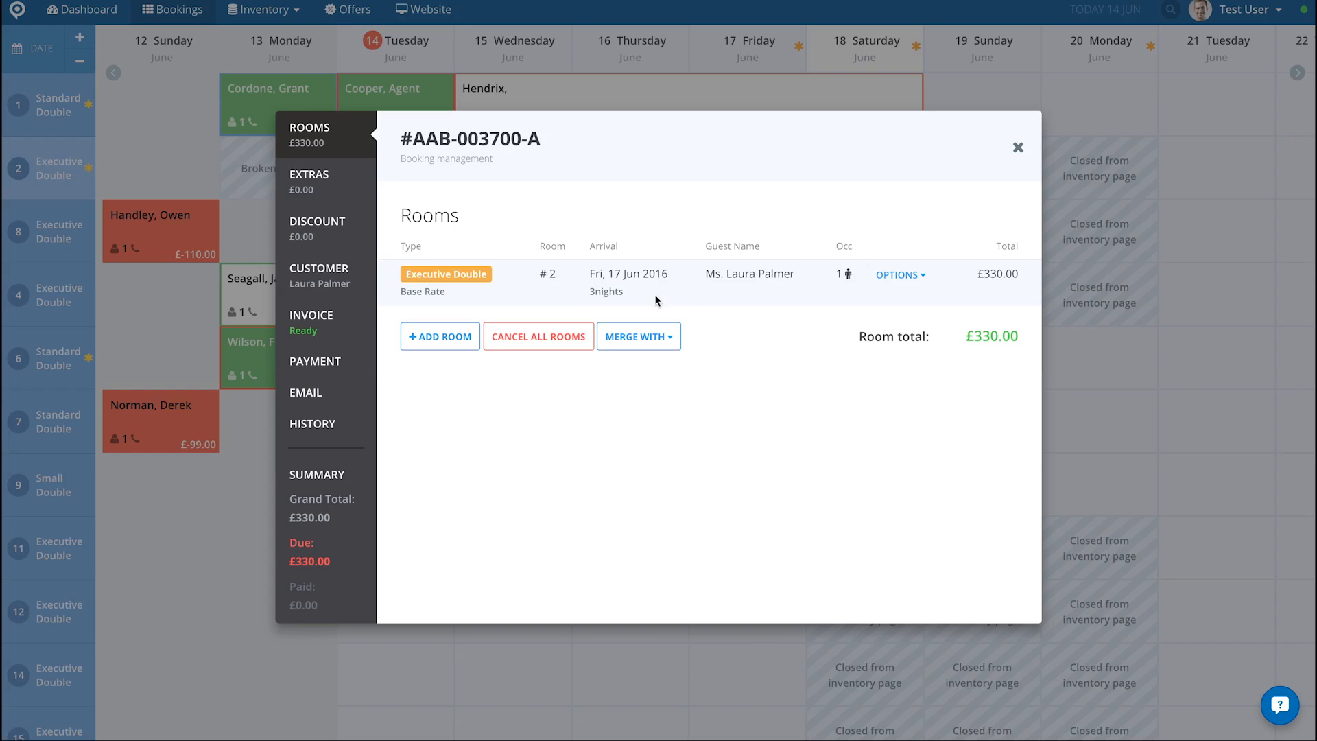
left_click(891, 278)
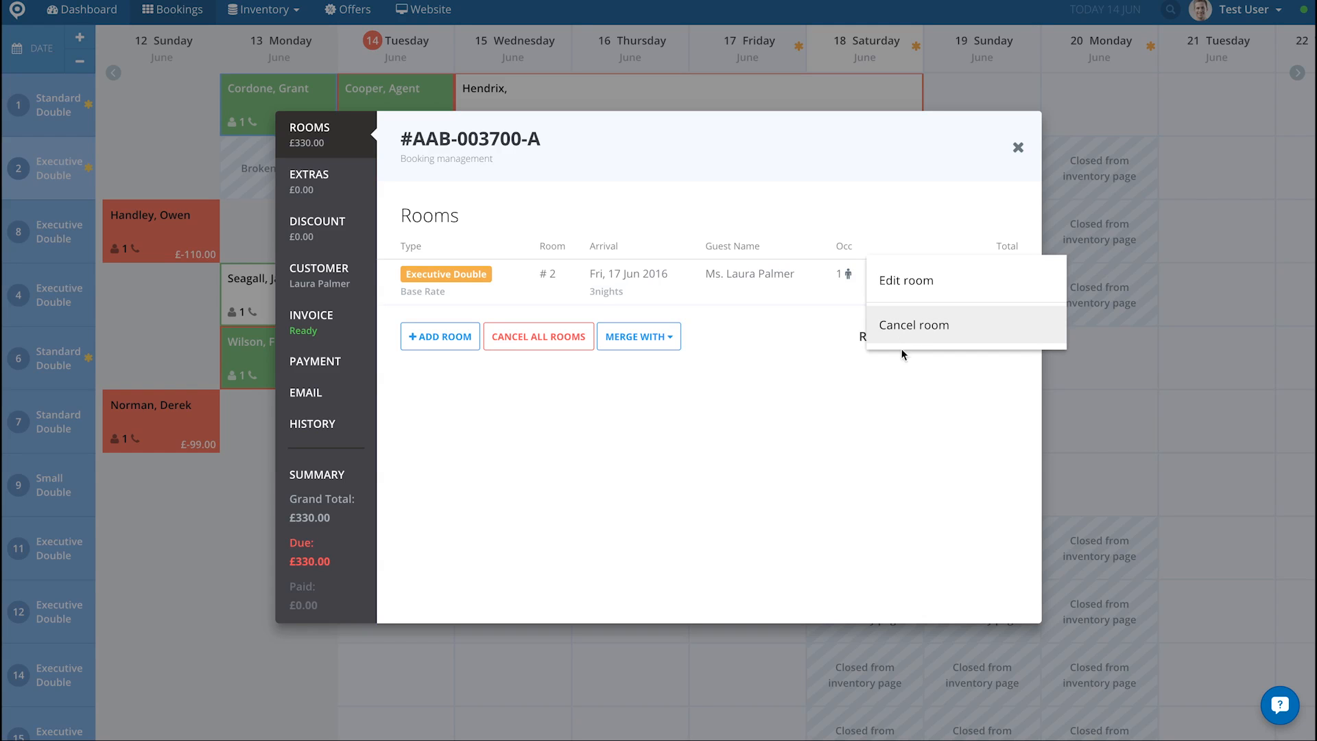
left_click(542, 448)
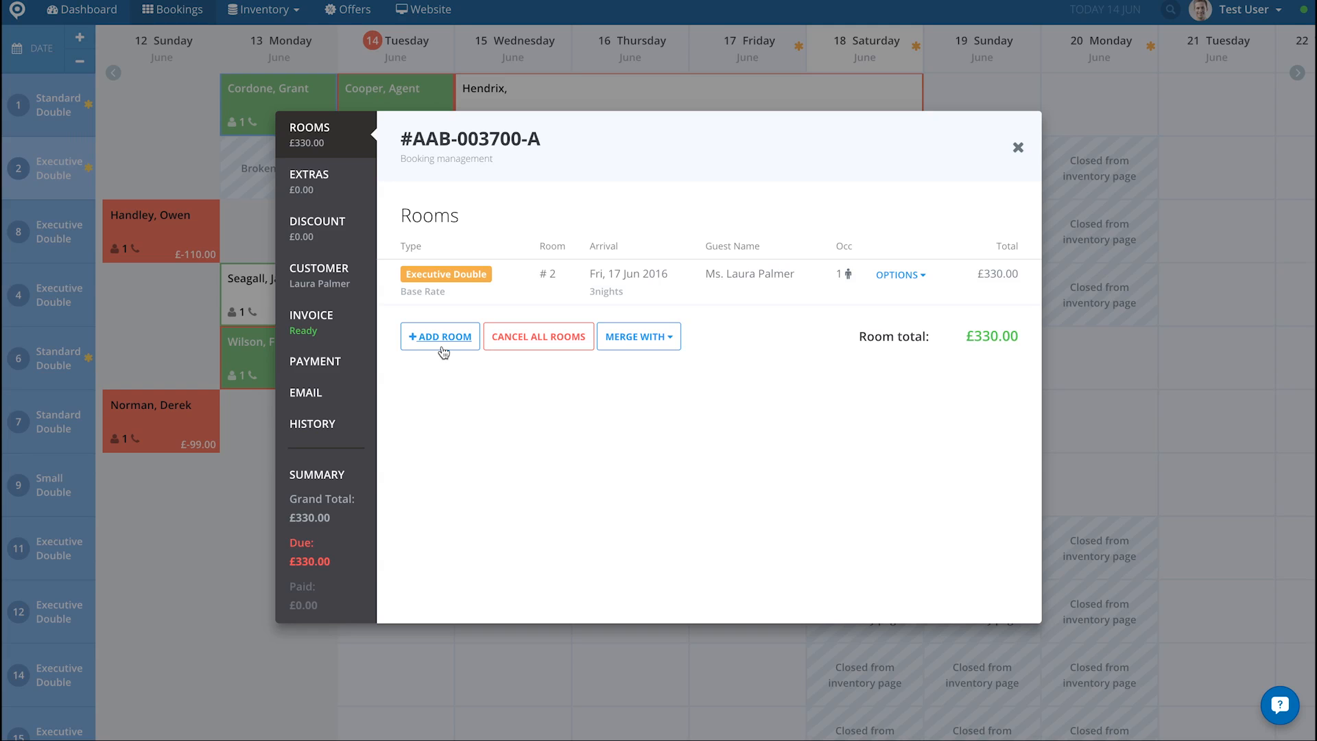
Step: Start adding a second room to the booking for the night of 17 June, choosing Executive Double room 8
left_click(442, 338)
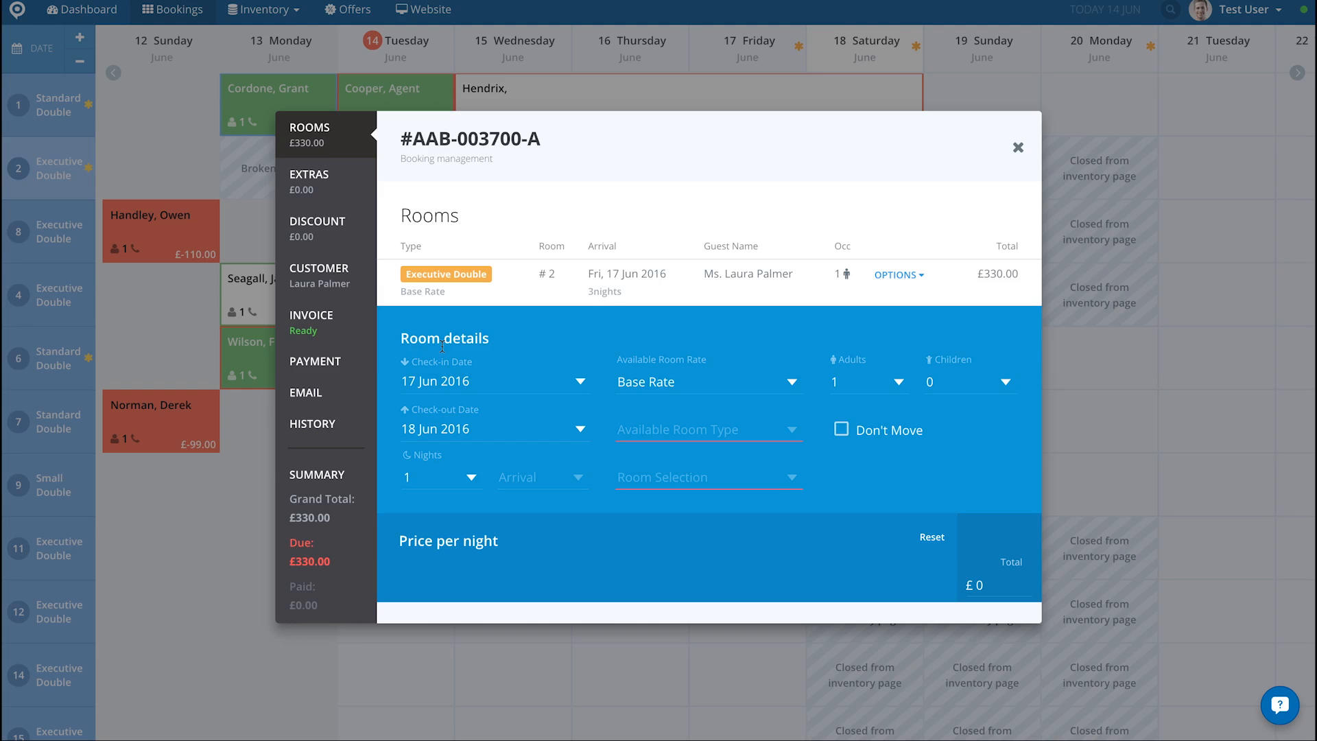
scroll(442, 348, "down", 3)
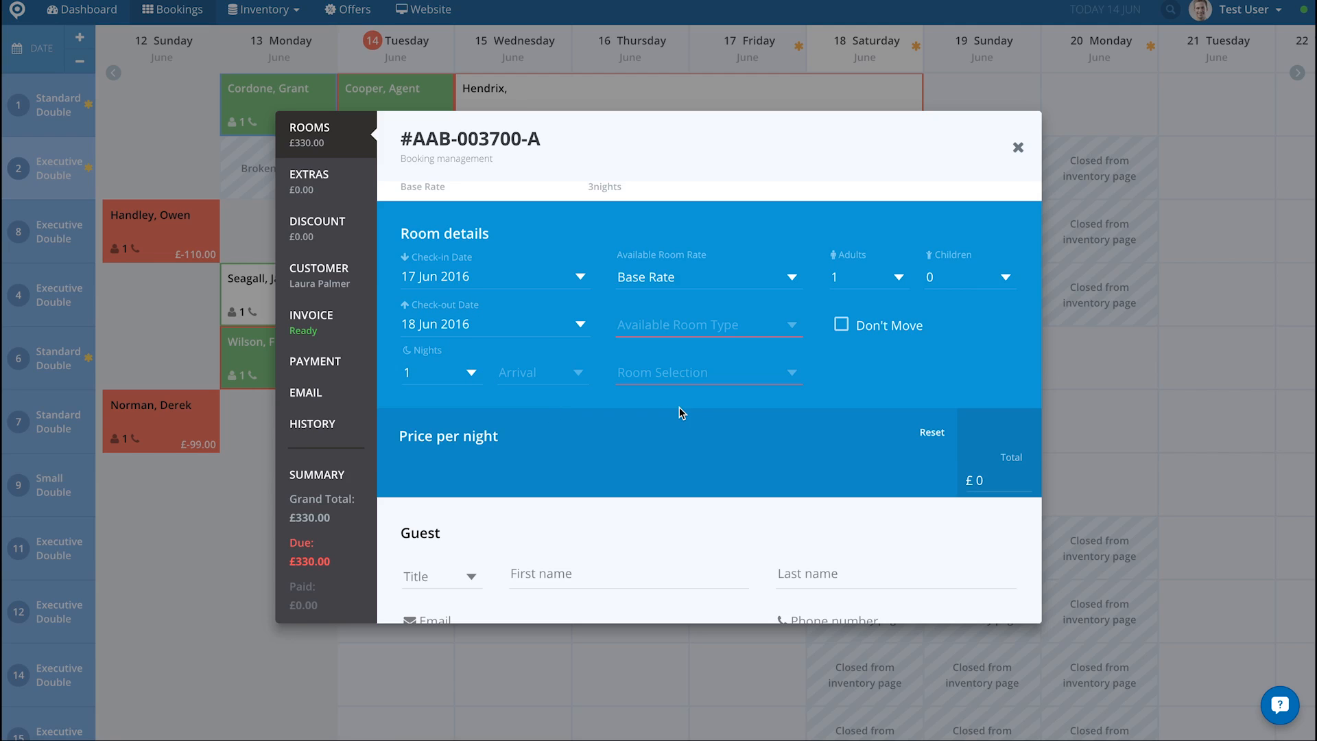
left_click(791, 329)
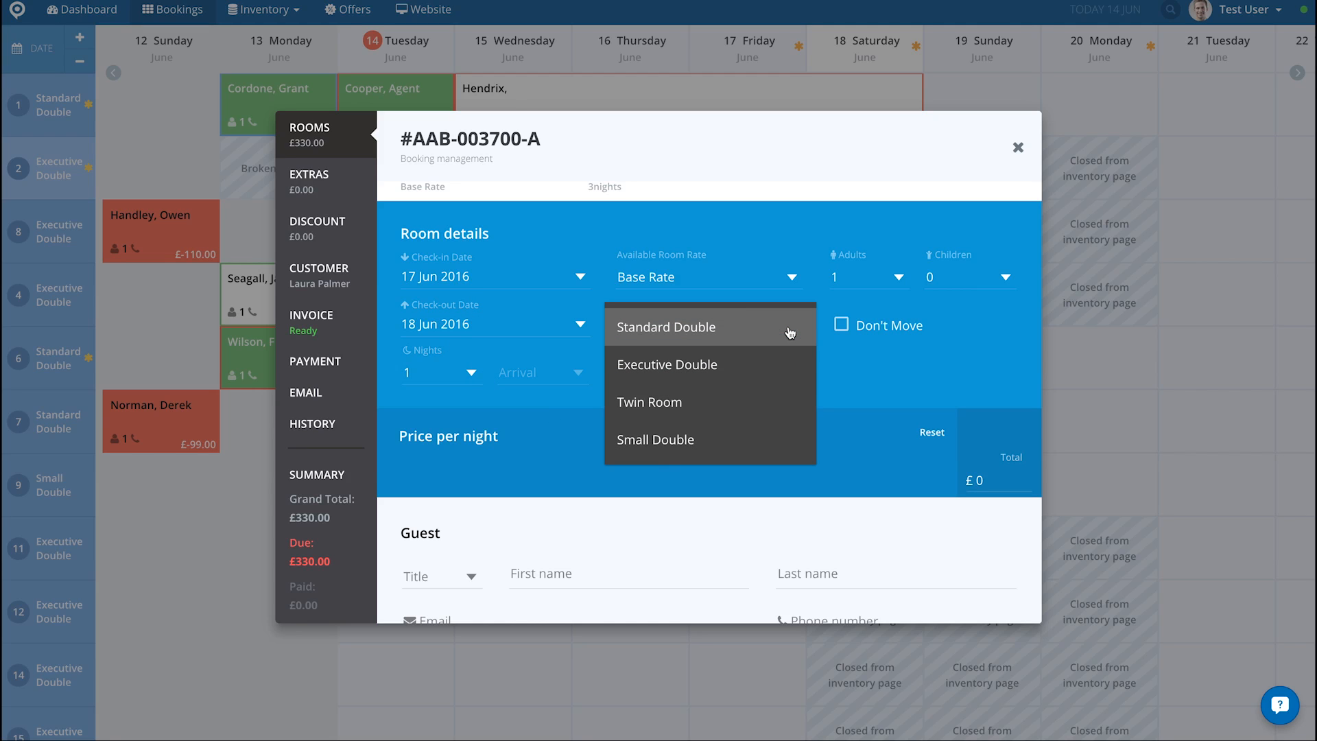
left_click(735, 367)
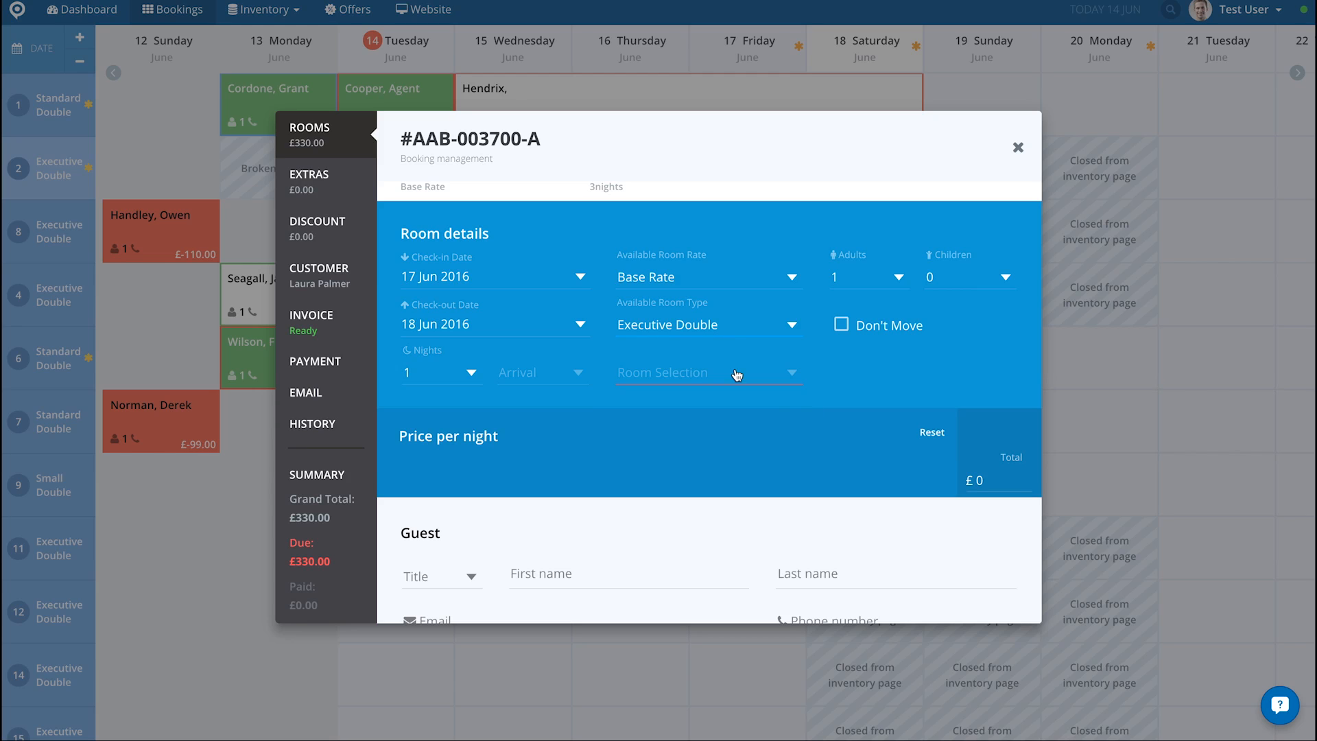
left_click(793, 374)
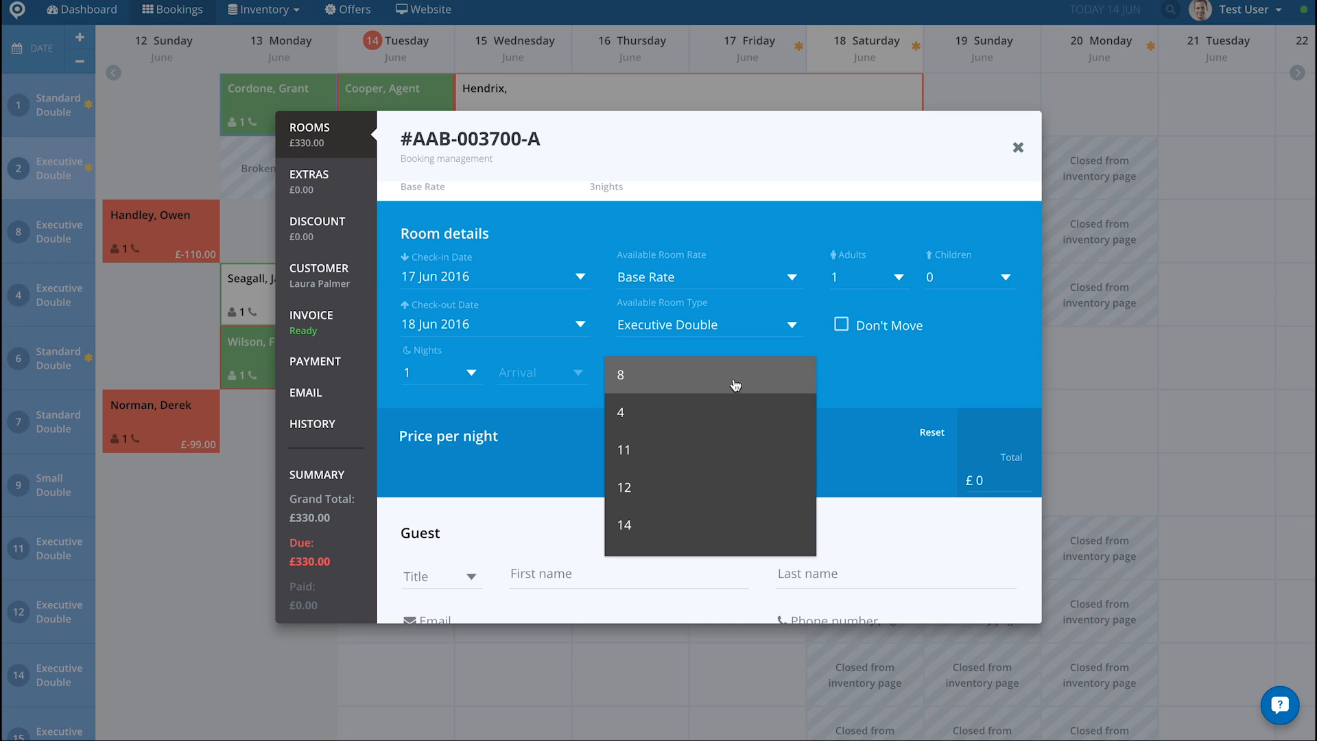
left_click(713, 386)
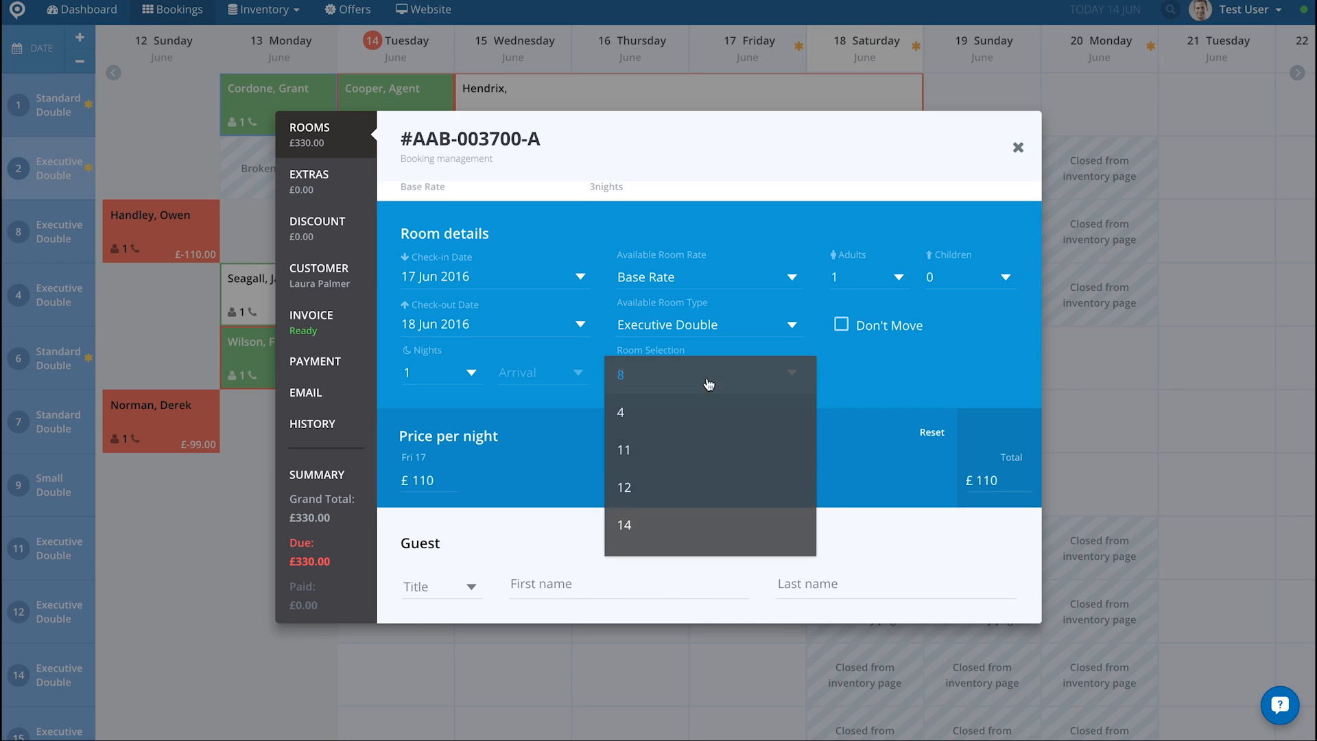
Step: Set the added room's guest title to Ms. and enter the guest's first and last name
scroll(709, 384, "down", 3)
scroll(707, 383, "down", 1)
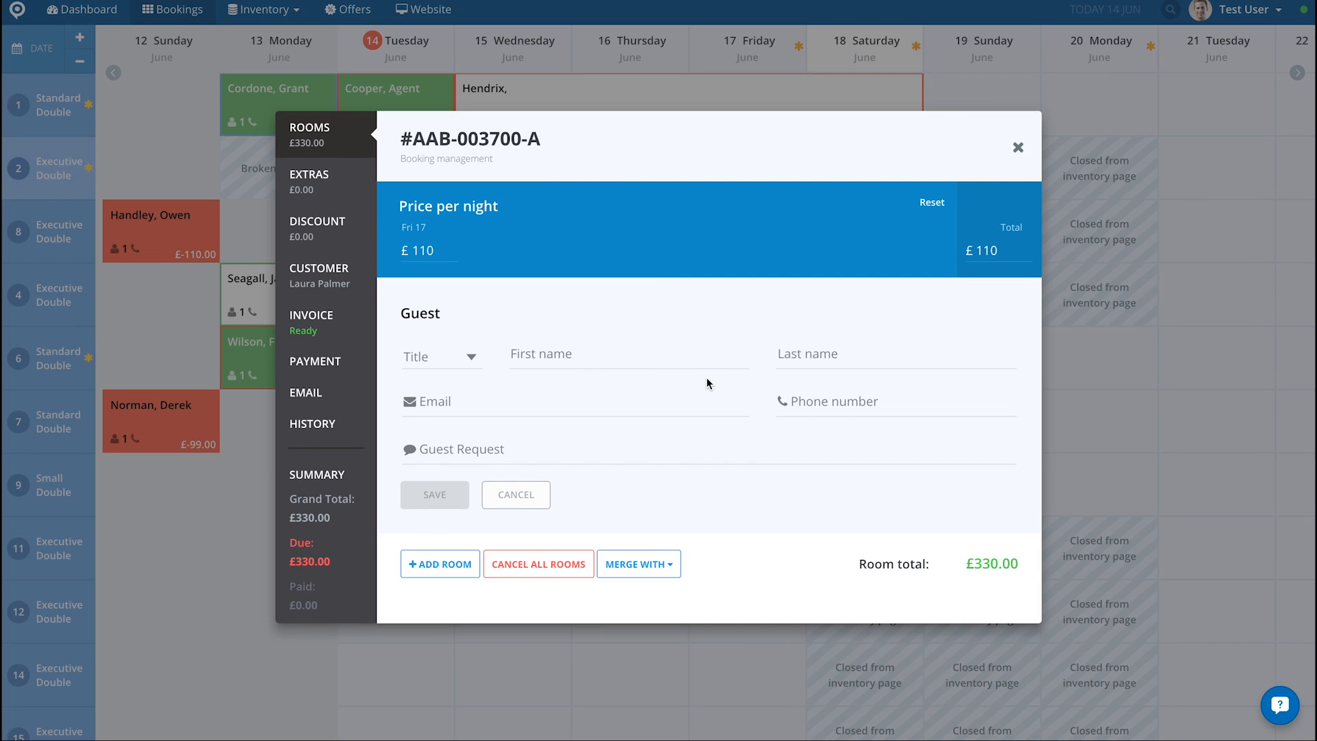
left_click(469, 357)
left_click(461, 395)
left_click(550, 352)
type("Audrey")
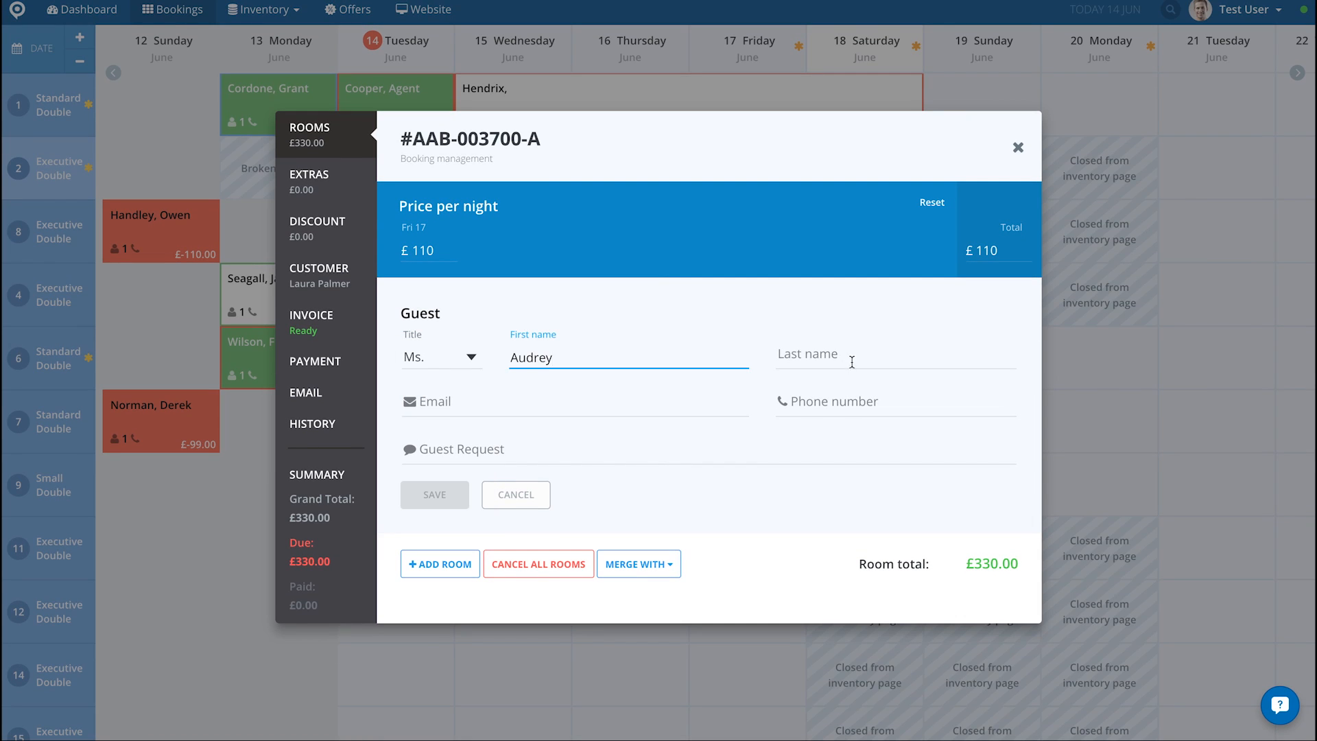
left_click(853, 360)
type("Horne")
Step: Fill in the second guest's e-mail, save the added room and close the booking
left_click(574, 400)
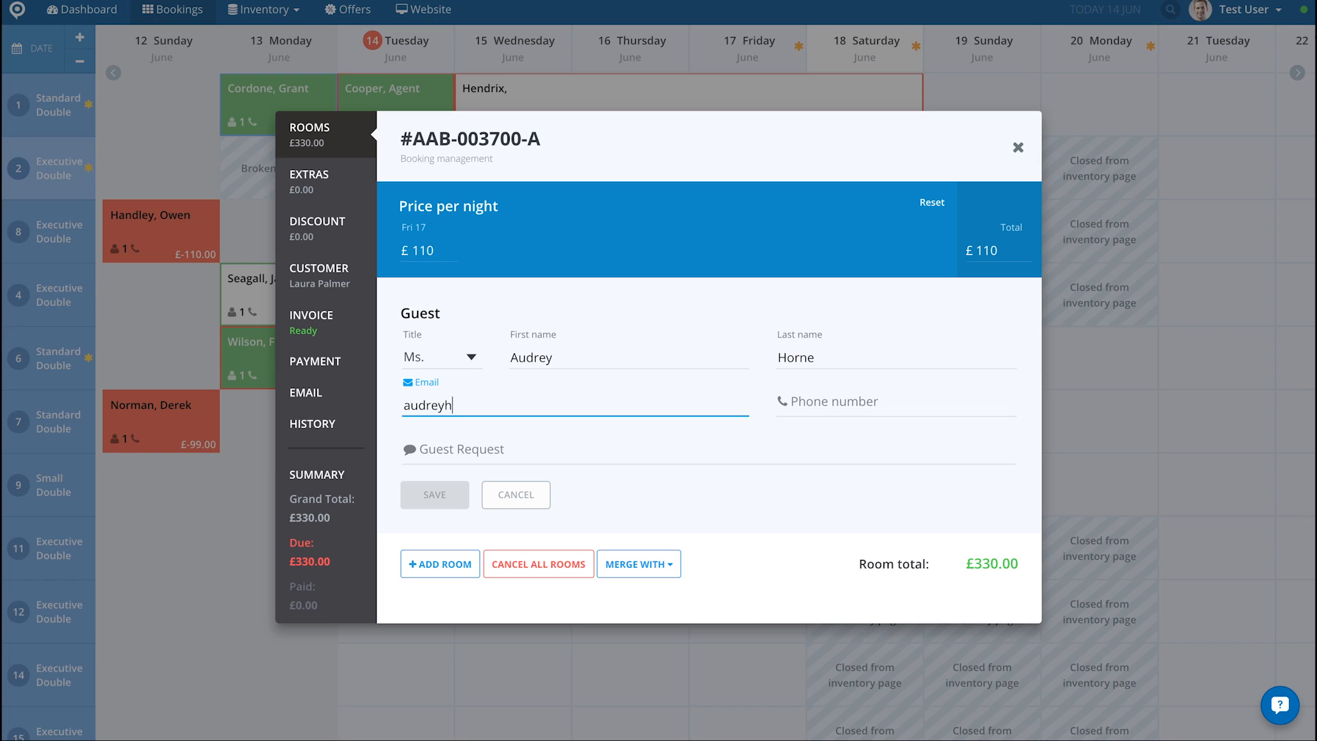
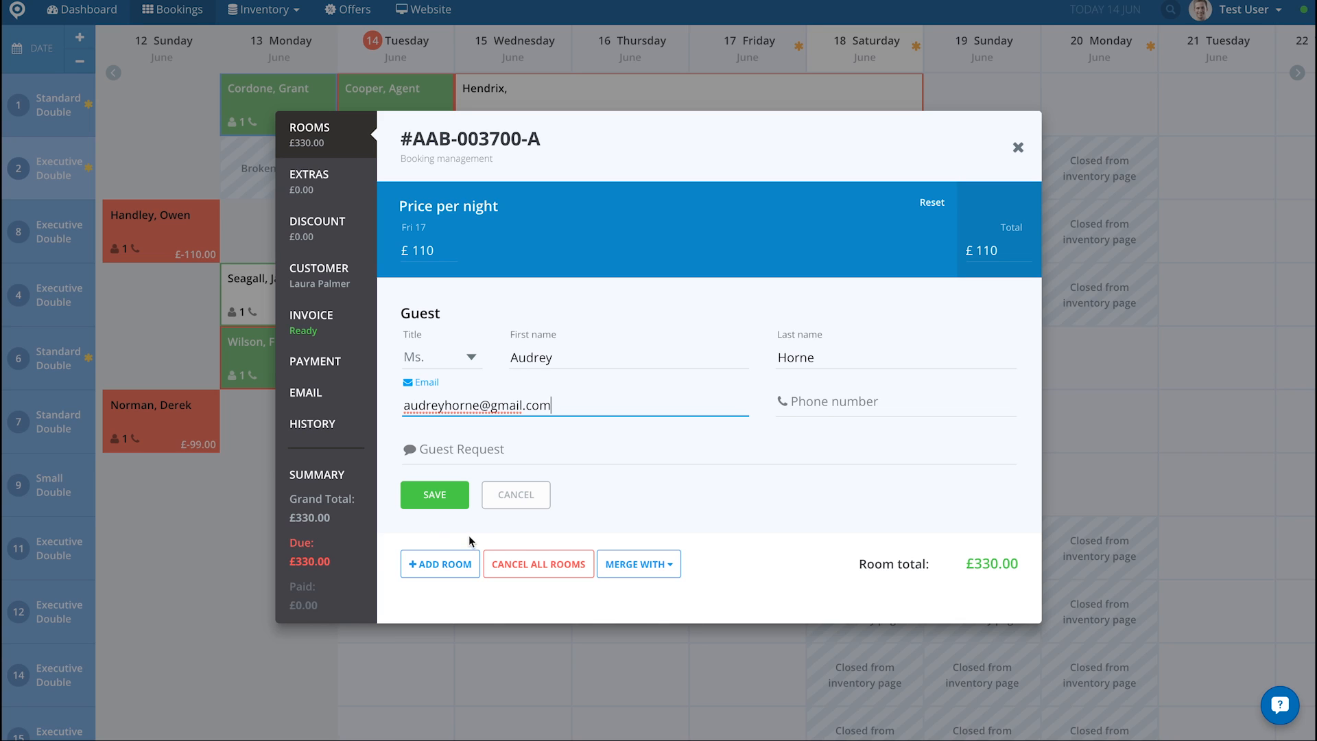
left_click(442, 503)
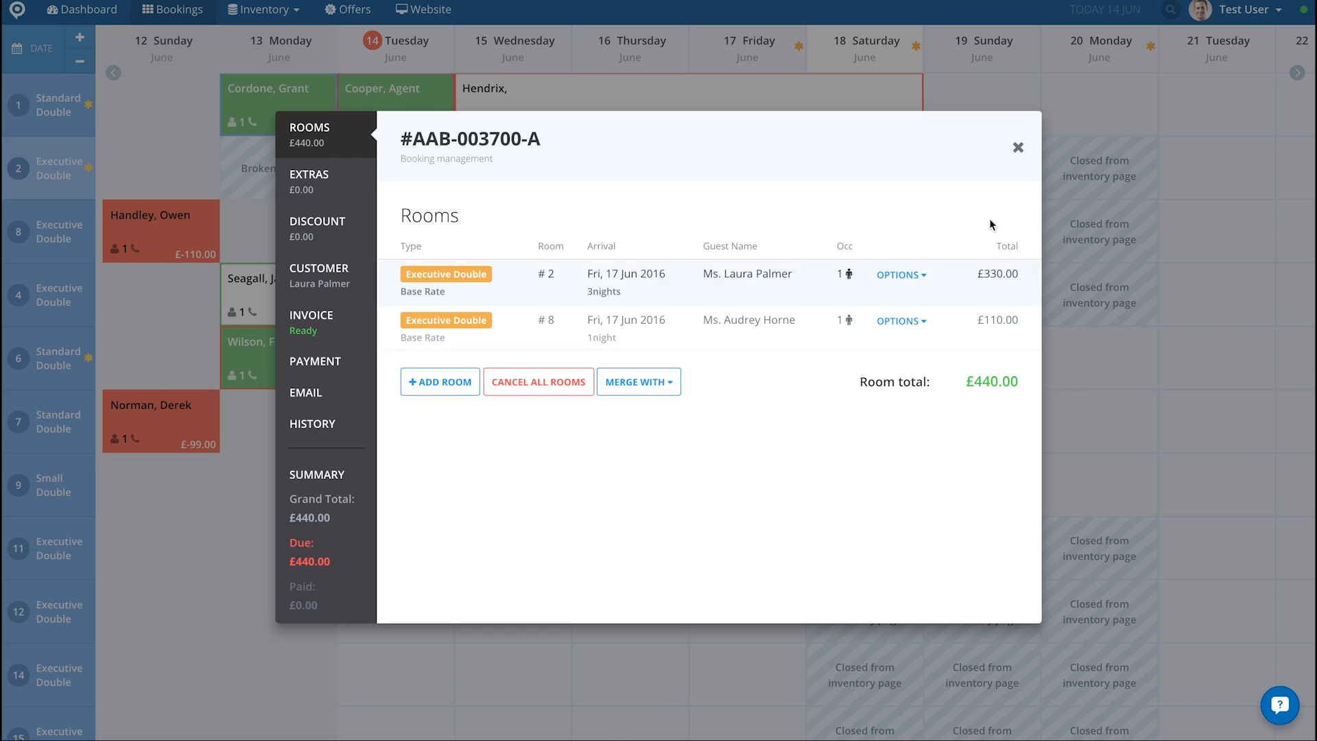
left_click(1019, 149)
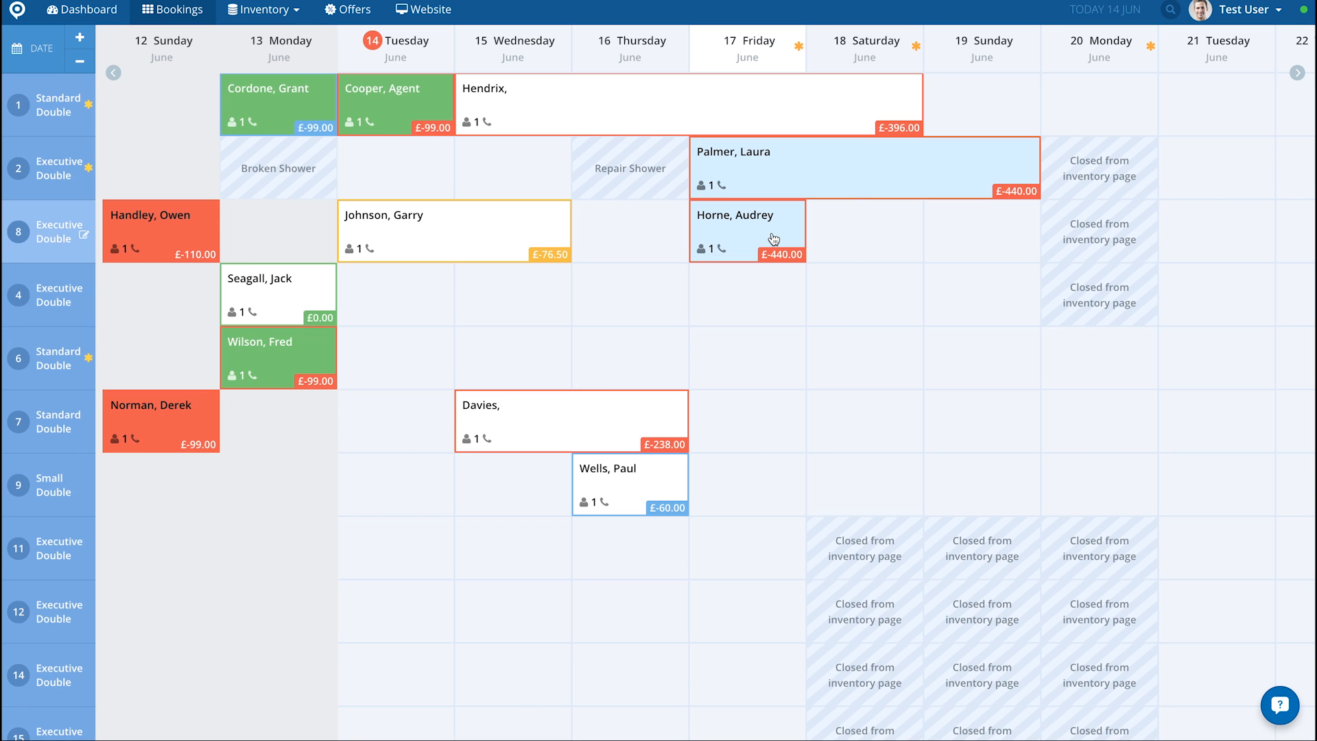
Step: Reopen the 17 June booking from room 2 and check the options available for room 8
left_click(760, 175)
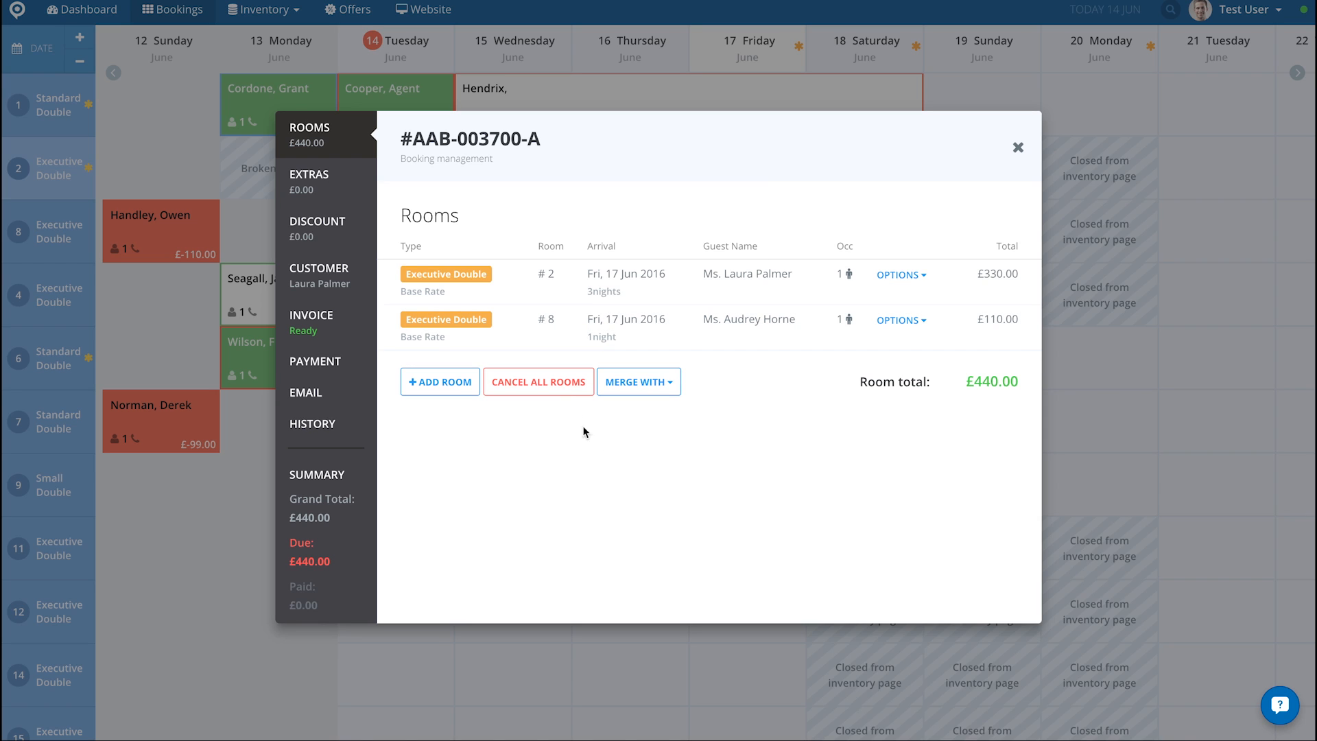
left_click(901, 319)
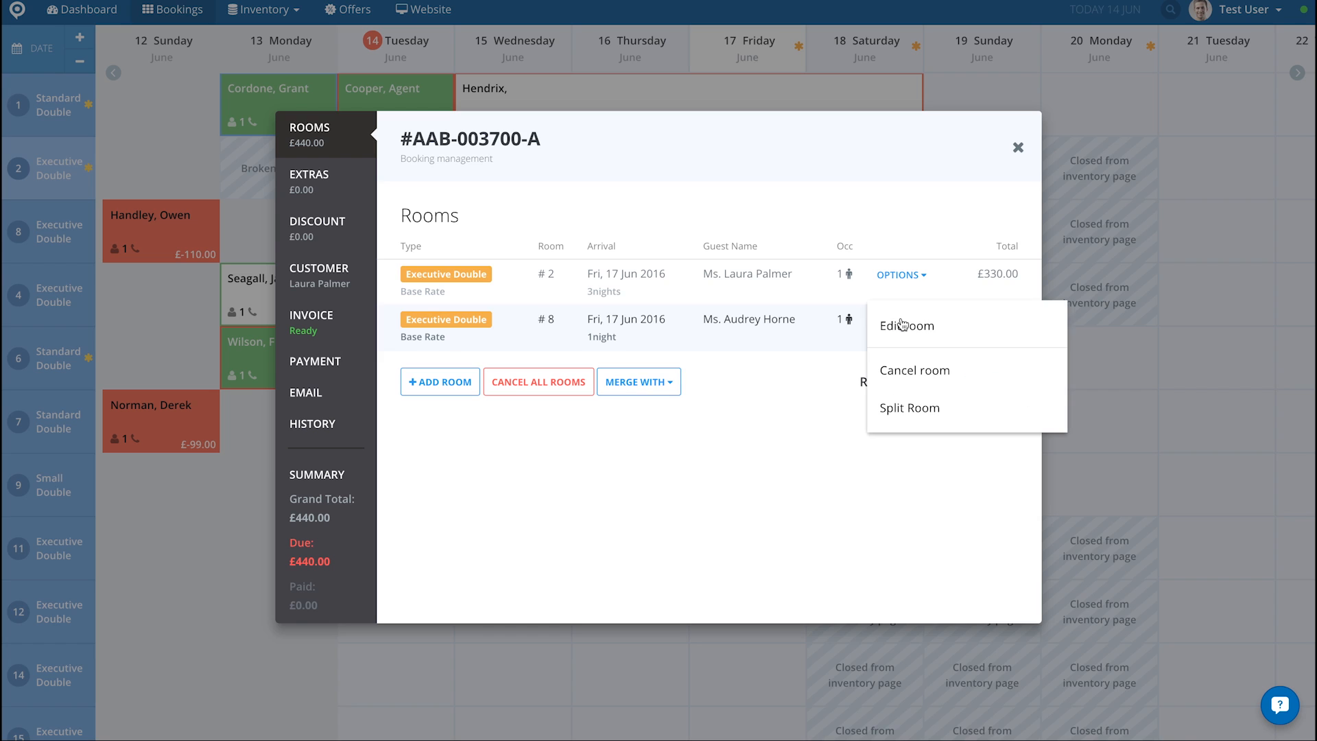
left_click(746, 433)
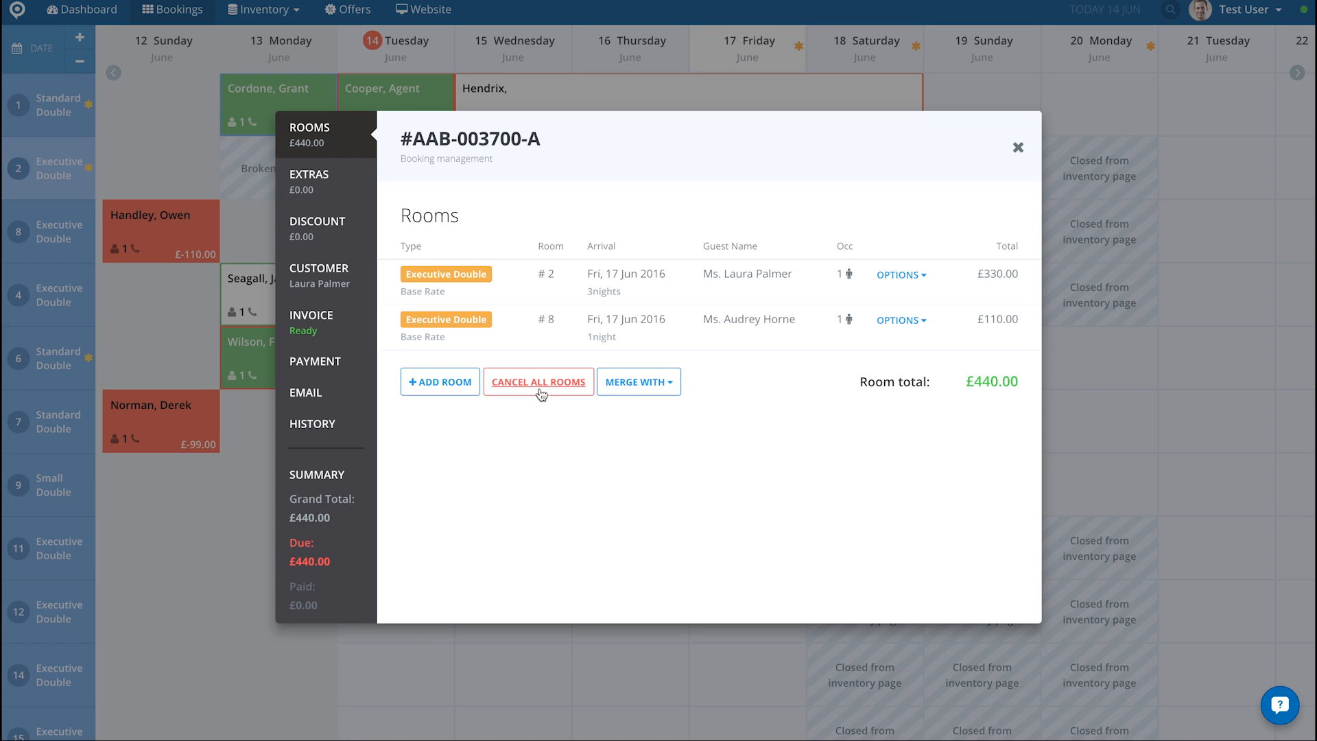
Step: Add the Flowers extra to the booking with a price of 25 and save it
left_click(318, 201)
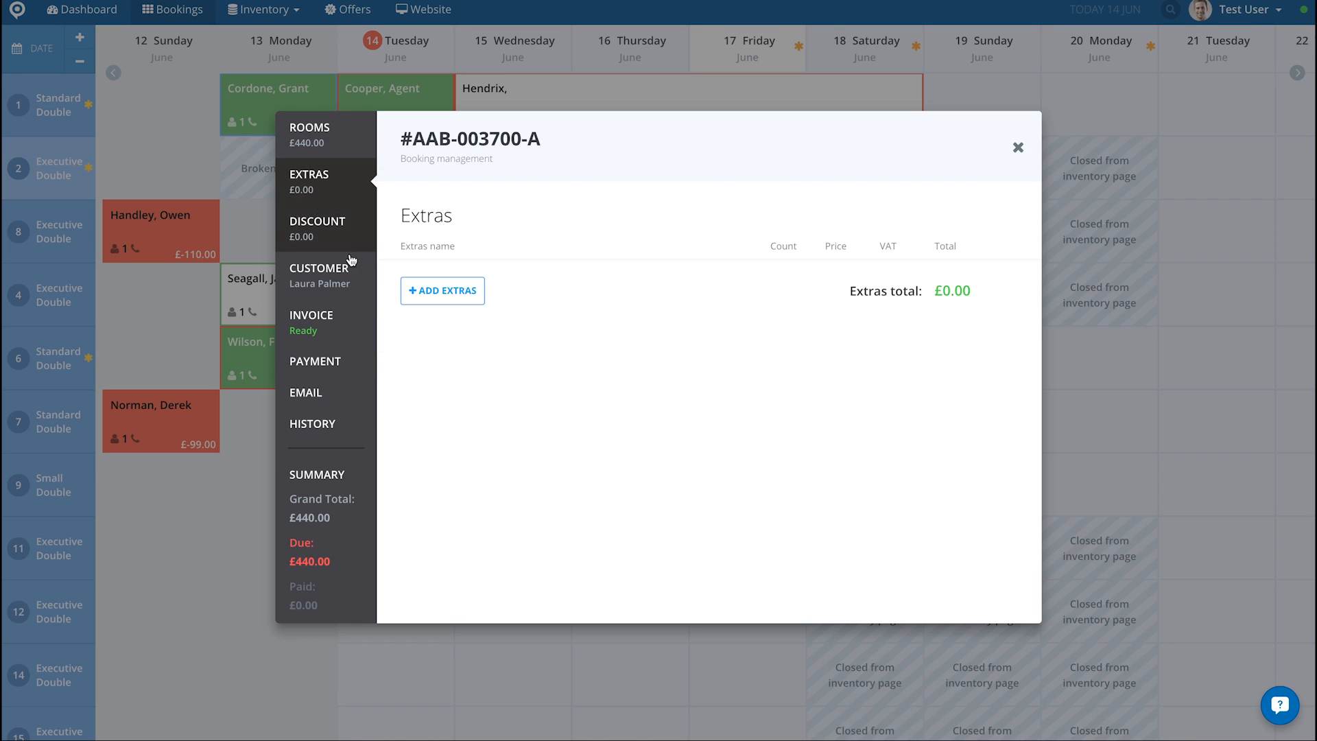
left_click(453, 294)
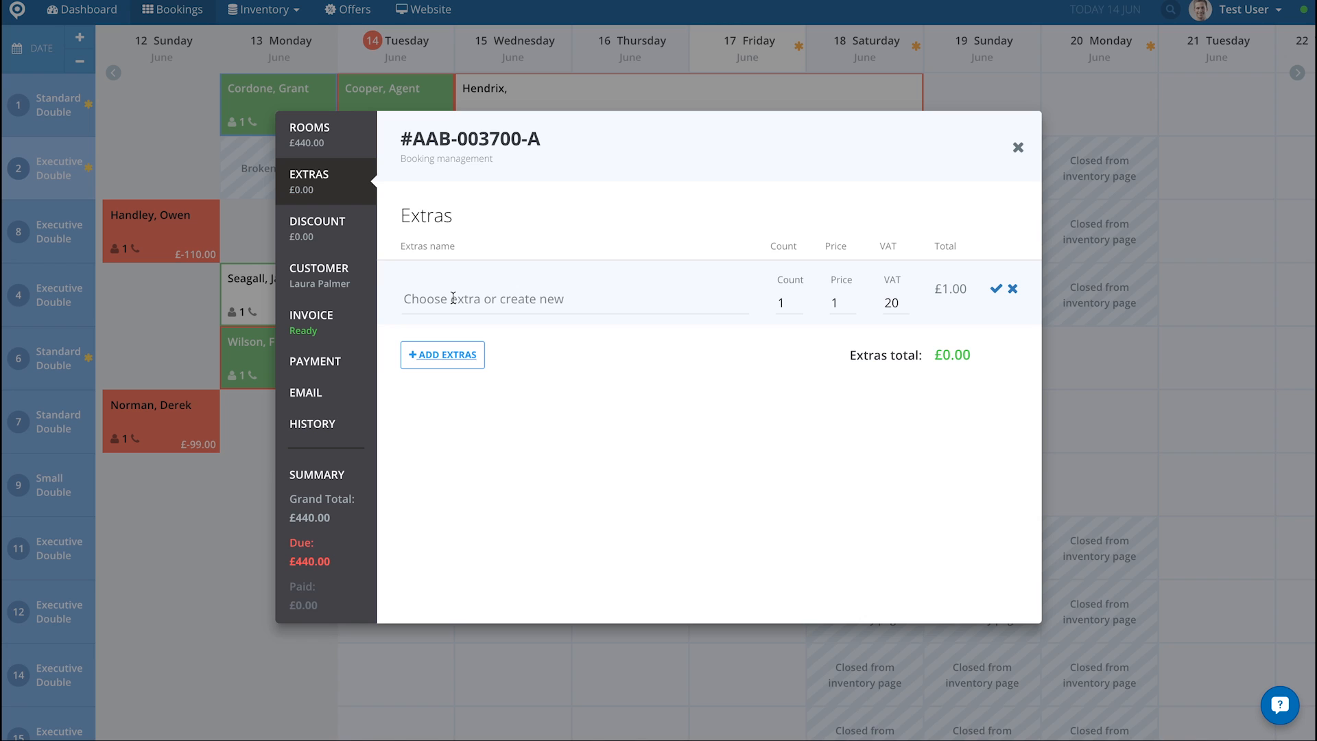
left_click(452, 298)
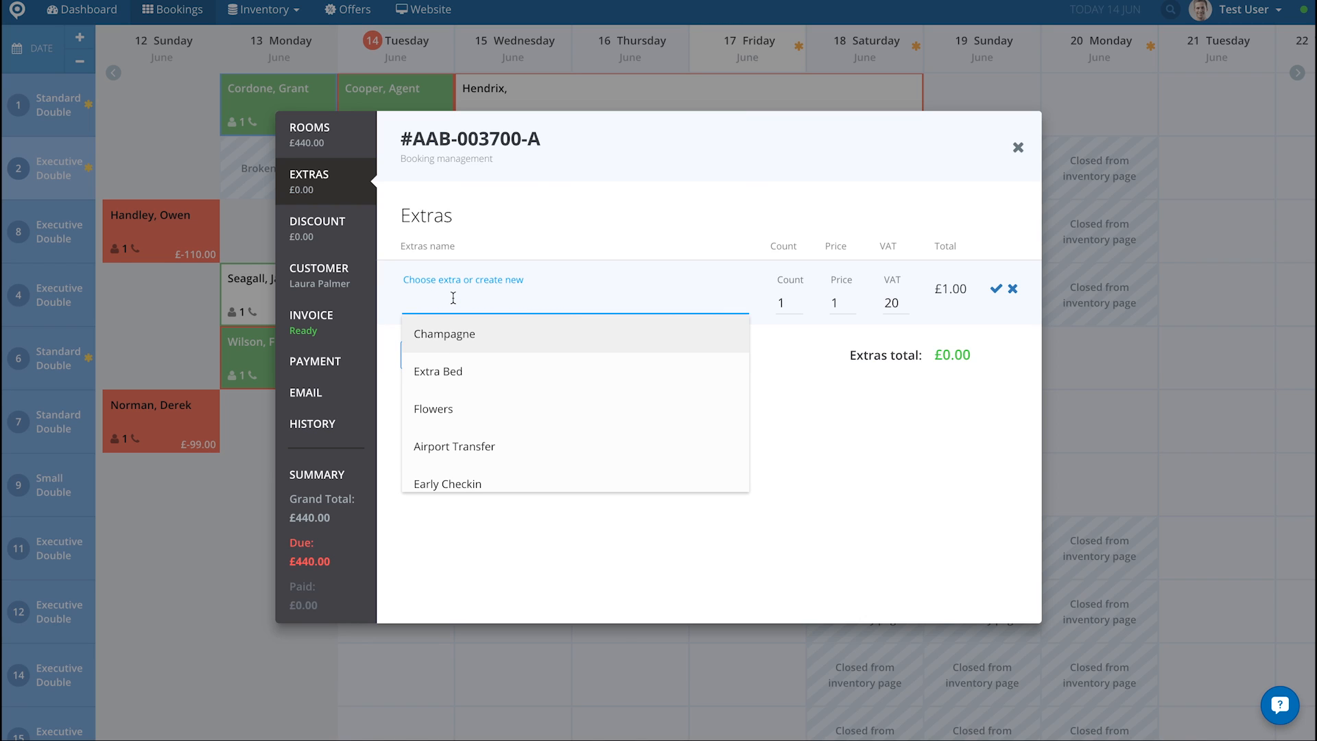
left_click(443, 409)
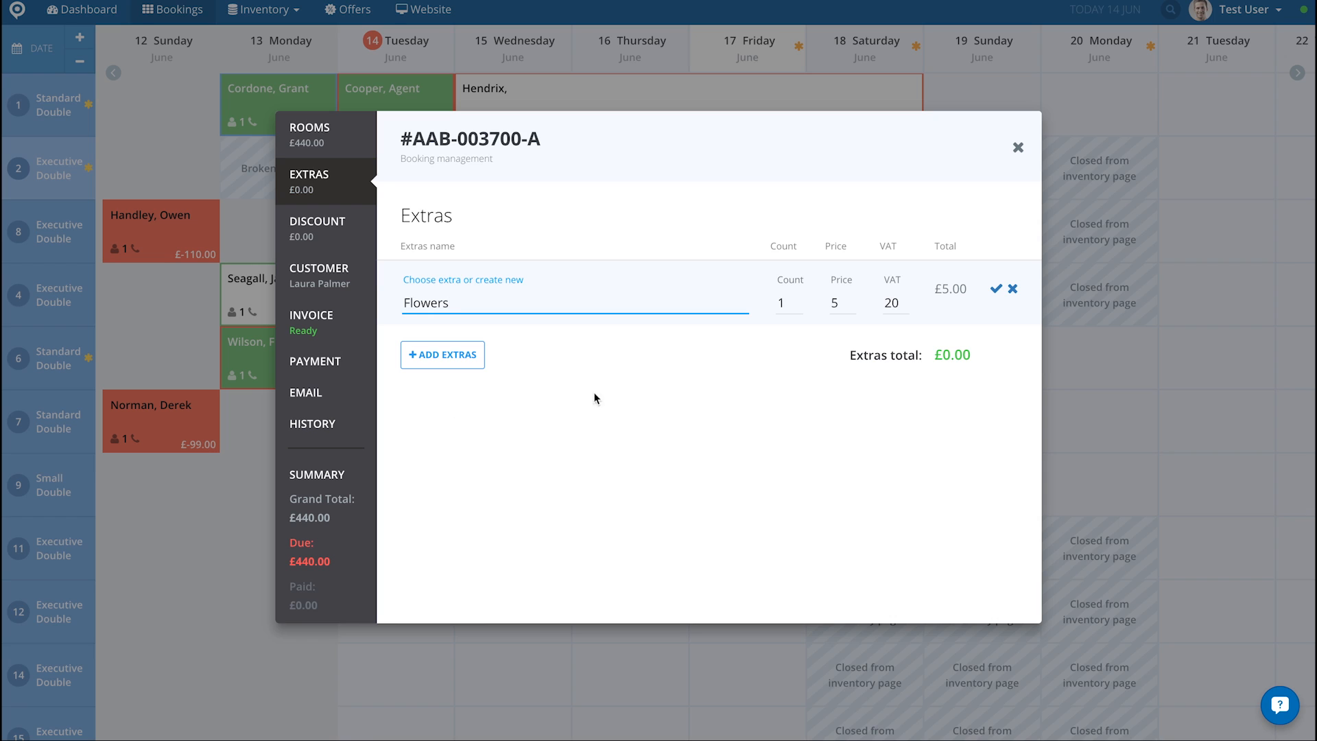
left_click(840, 302)
key("BackSpace")
type("25")
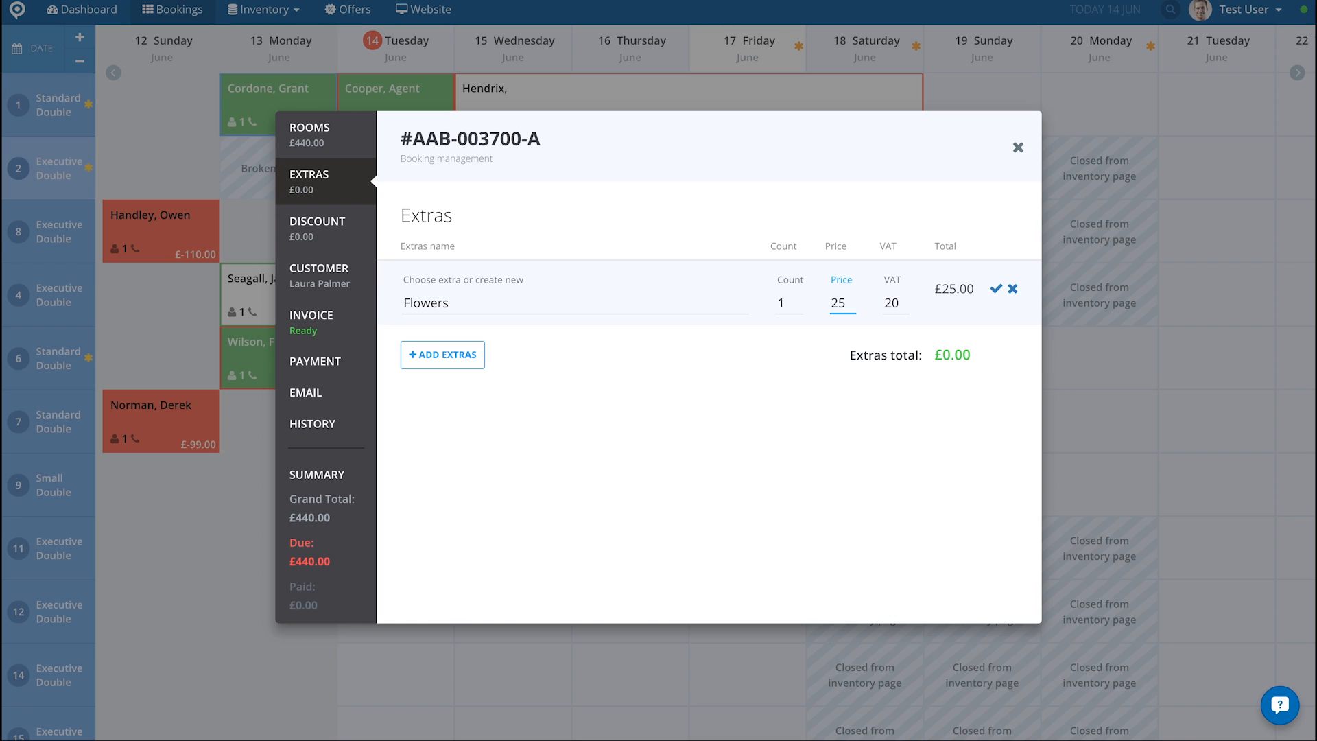
left_click(998, 292)
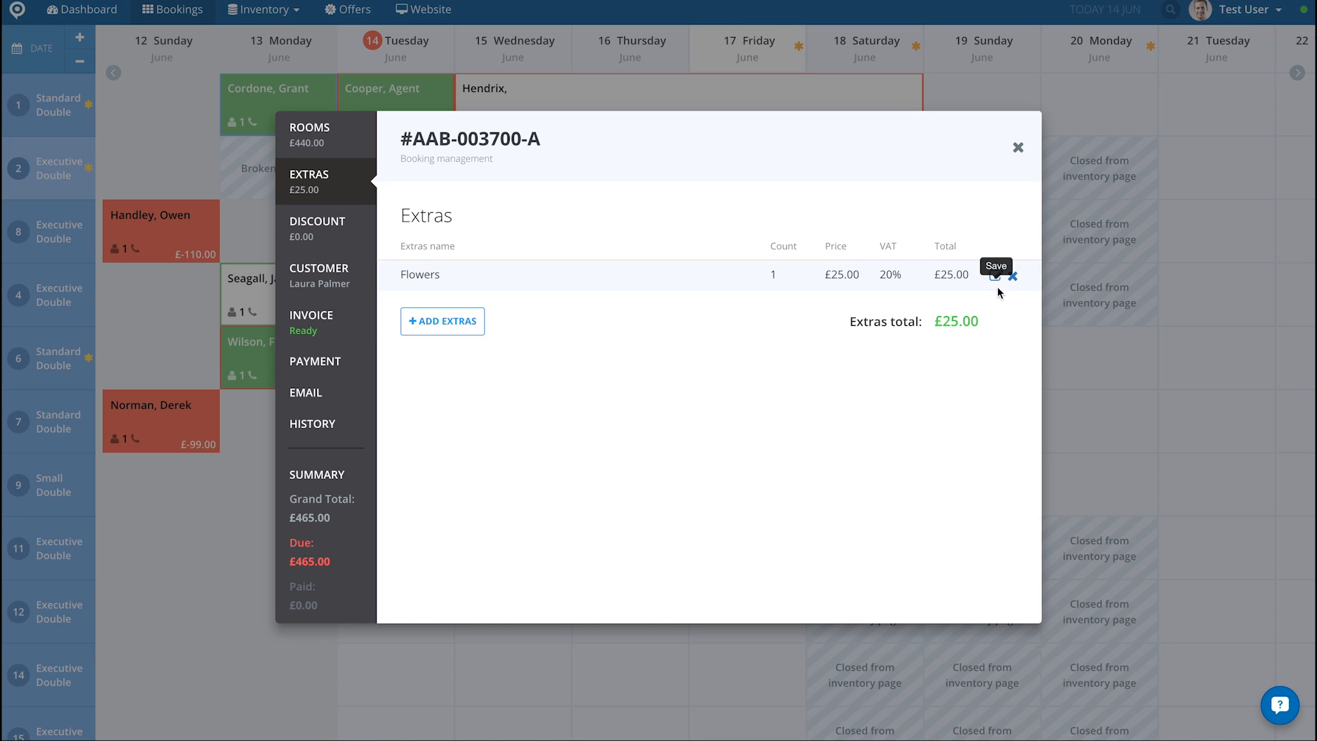
Step: Review the booking's rooms and extras, and open its discounts
left_click(311, 144)
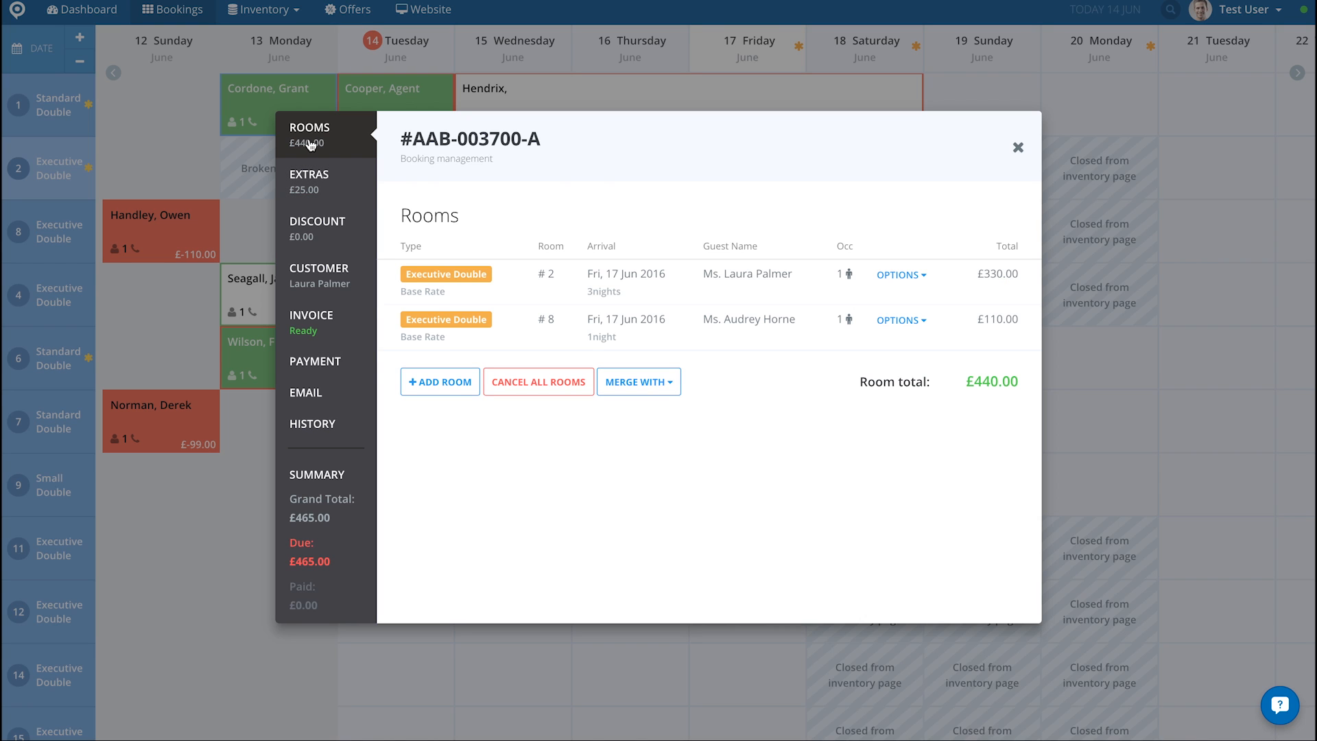
left_click(307, 193)
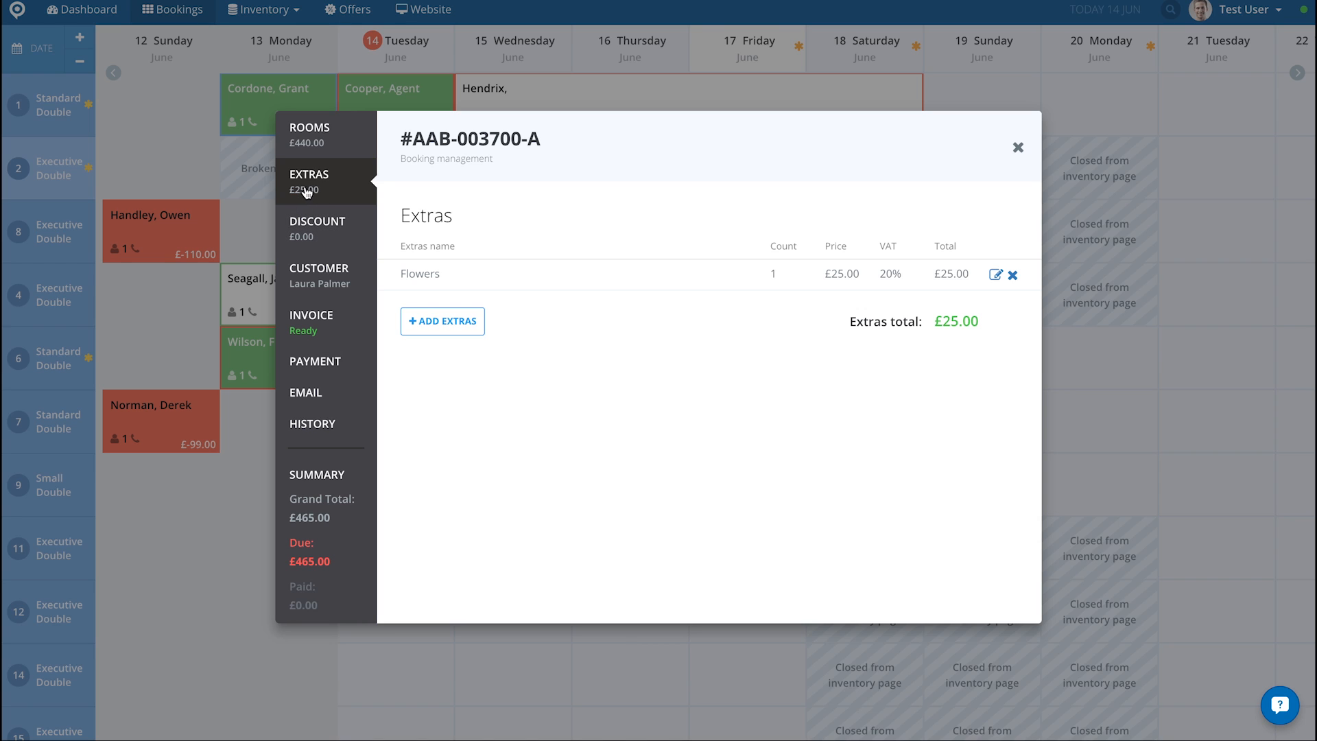
left_click(307, 237)
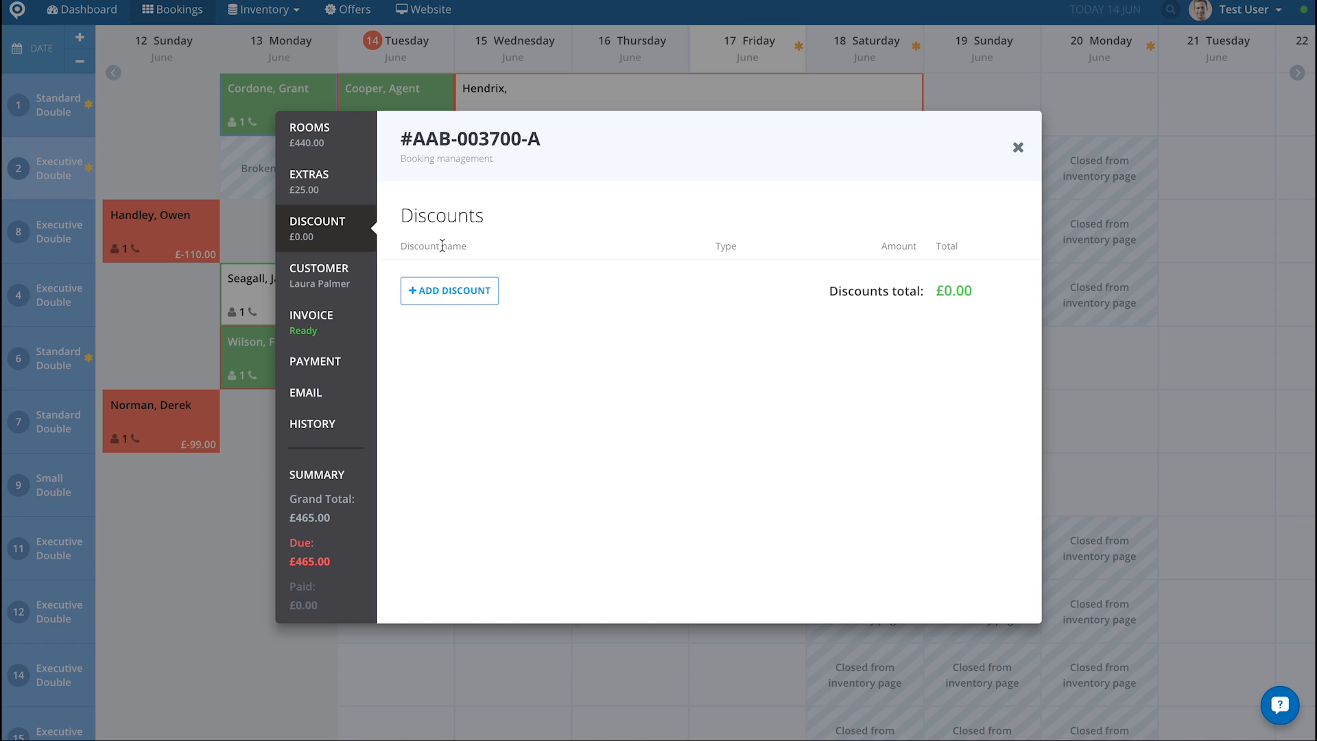
Step: Add the Regular percentage discount of 10 to the booking and save it
left_click(444, 291)
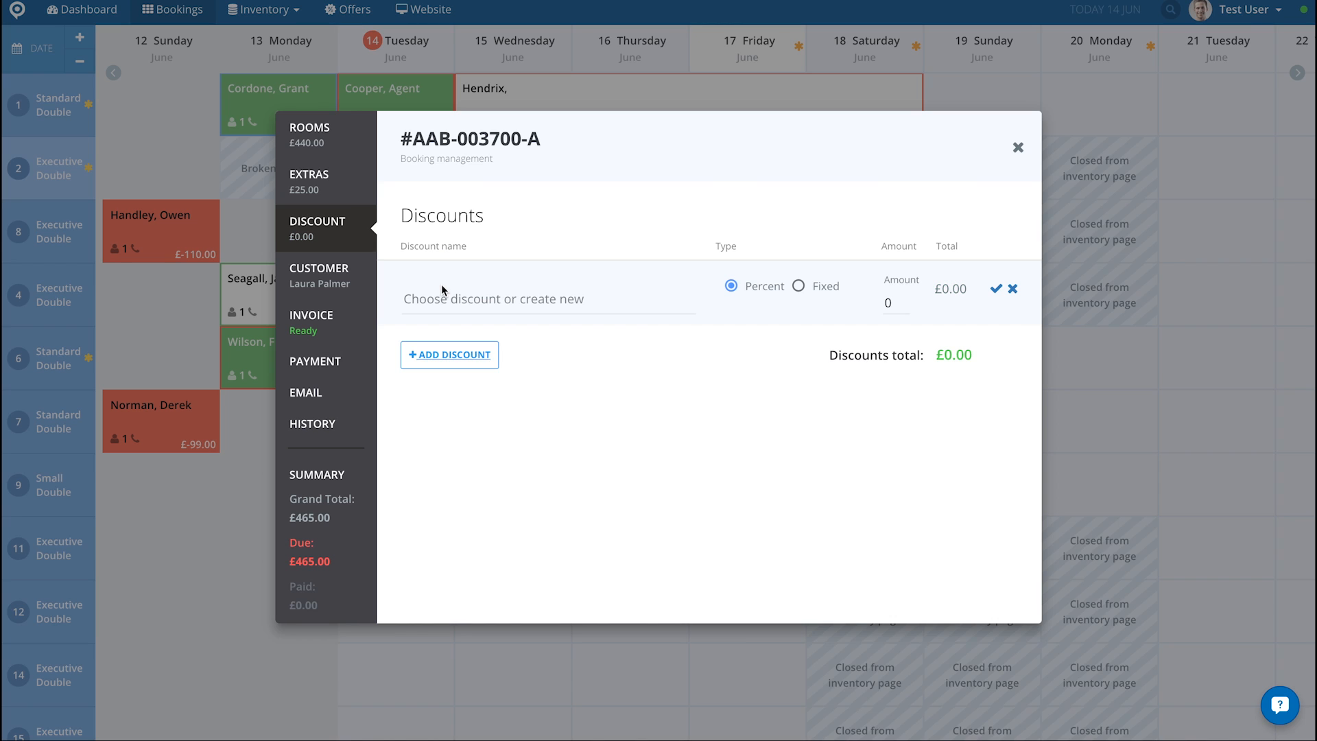
left_click(445, 303)
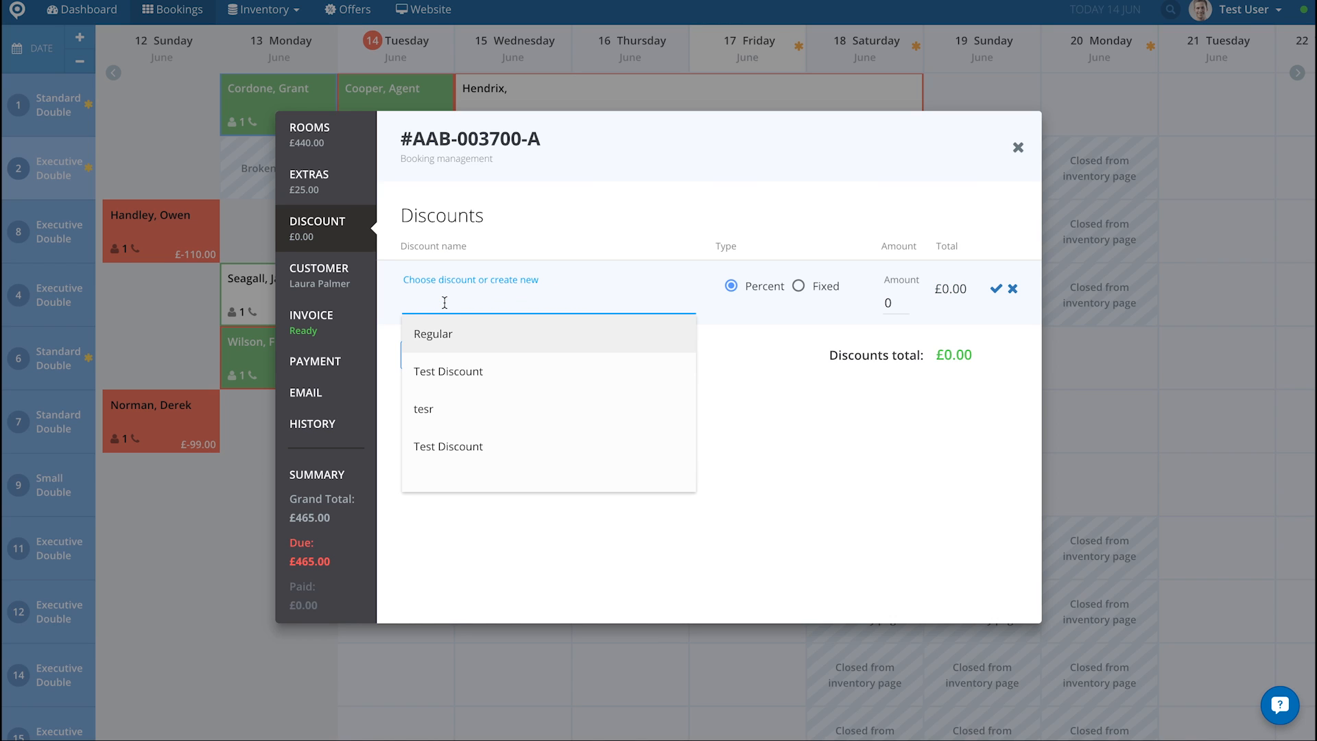
left_click(440, 335)
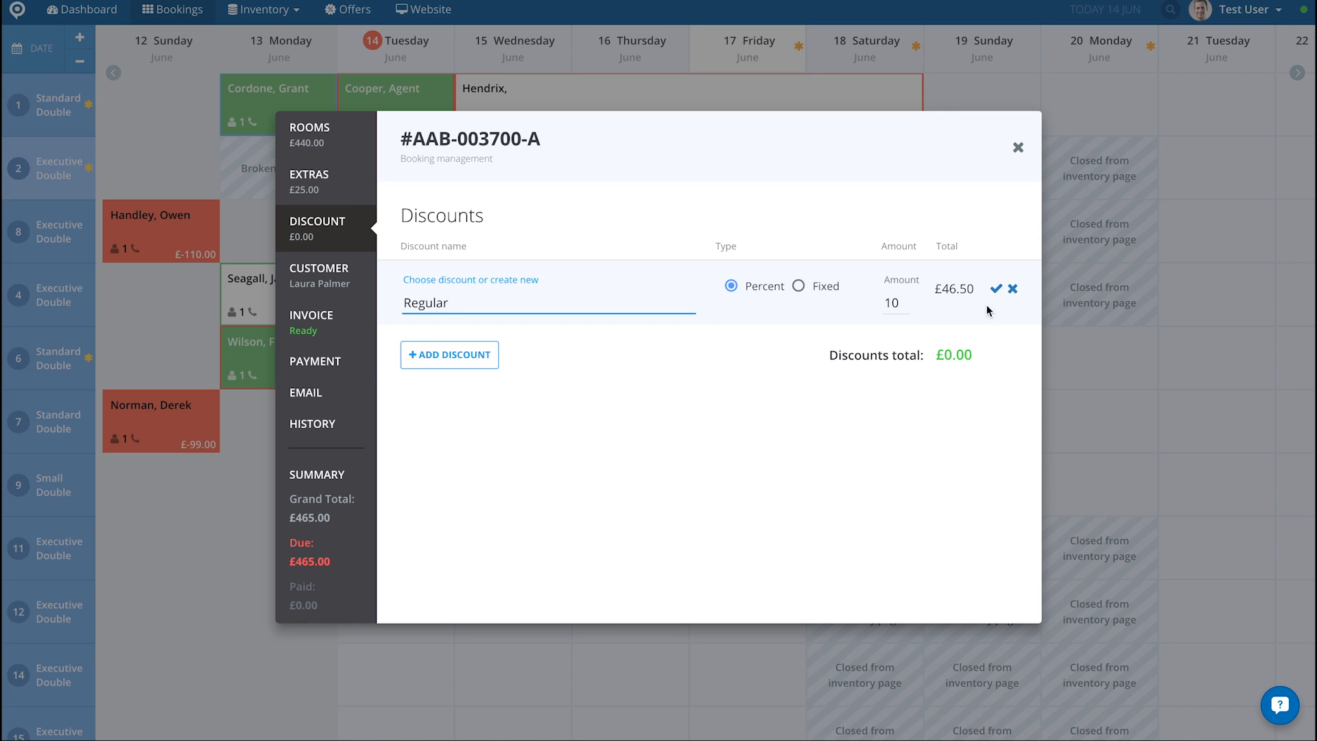
left_click(999, 291)
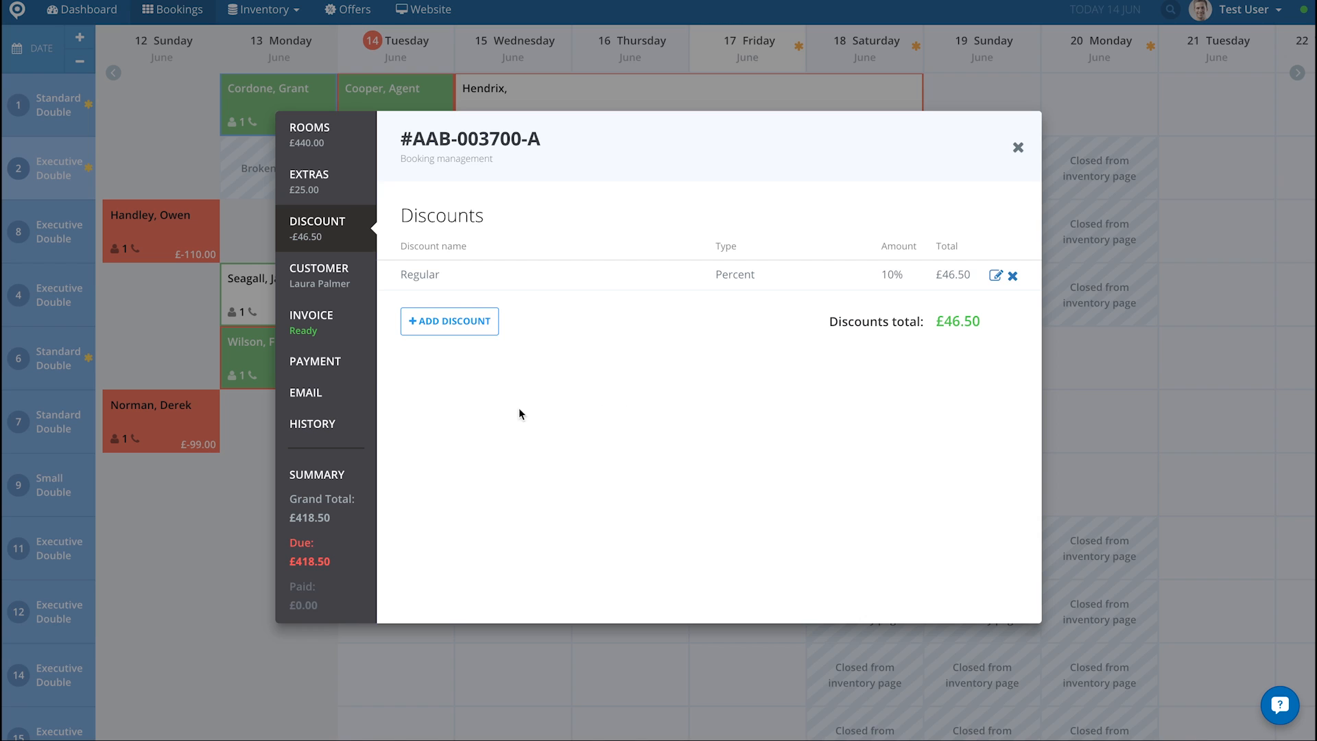
Step: Review the booking's customer and billing details, and read through its invoice from charges and extras down to discounts and total
left_click(338, 282)
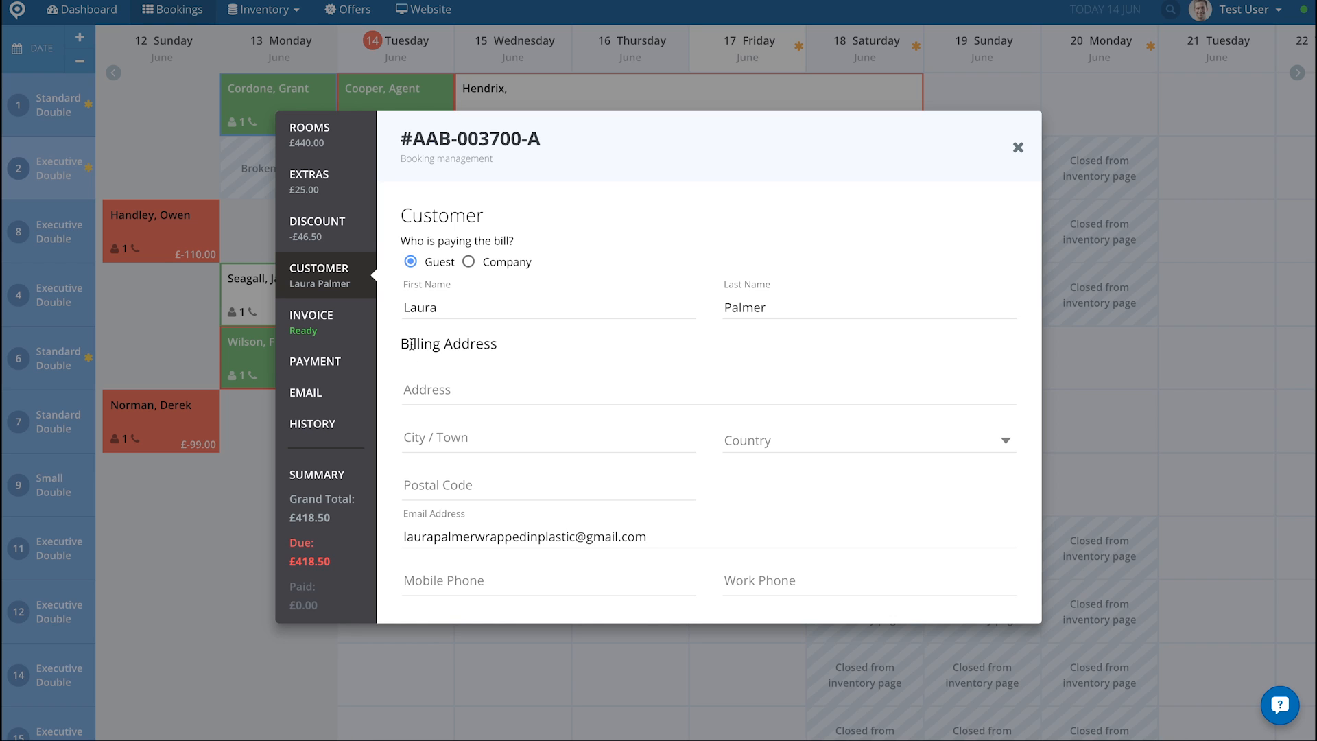
scroll(416, 388, "down", 3)
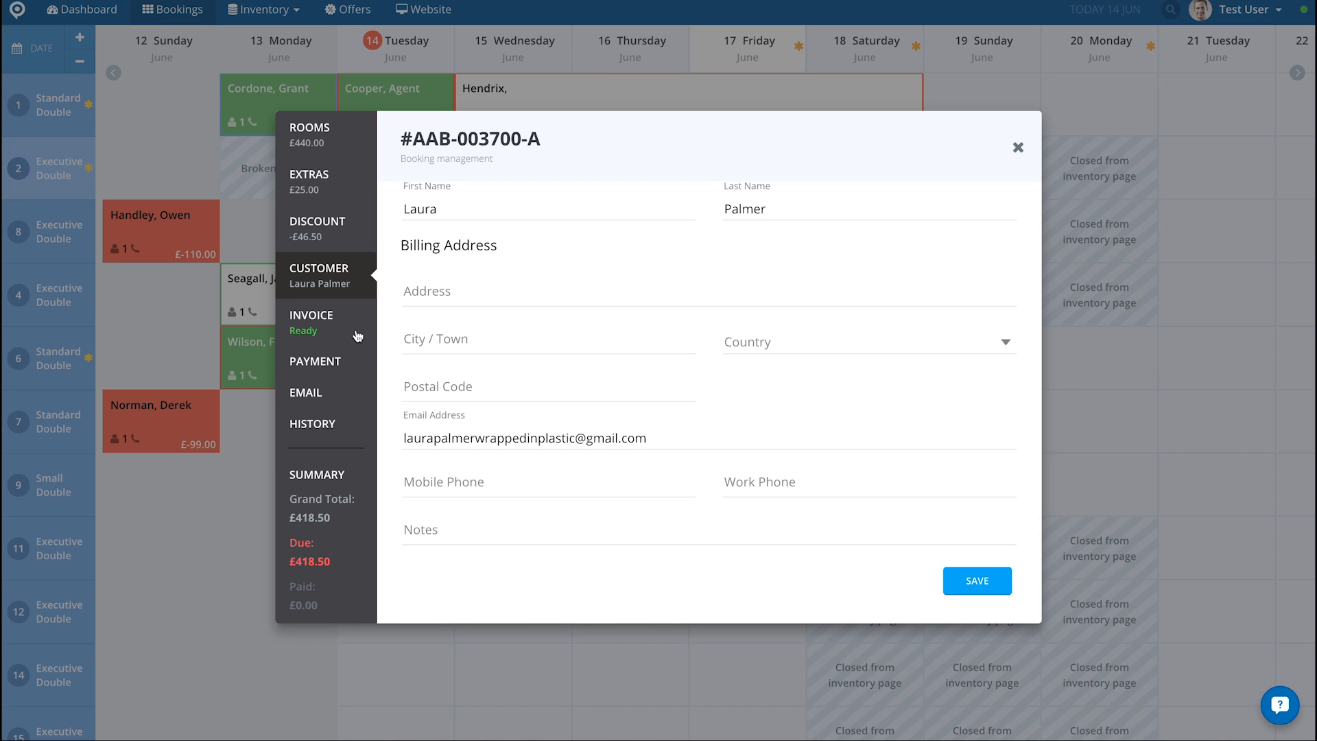
left_click(323, 322)
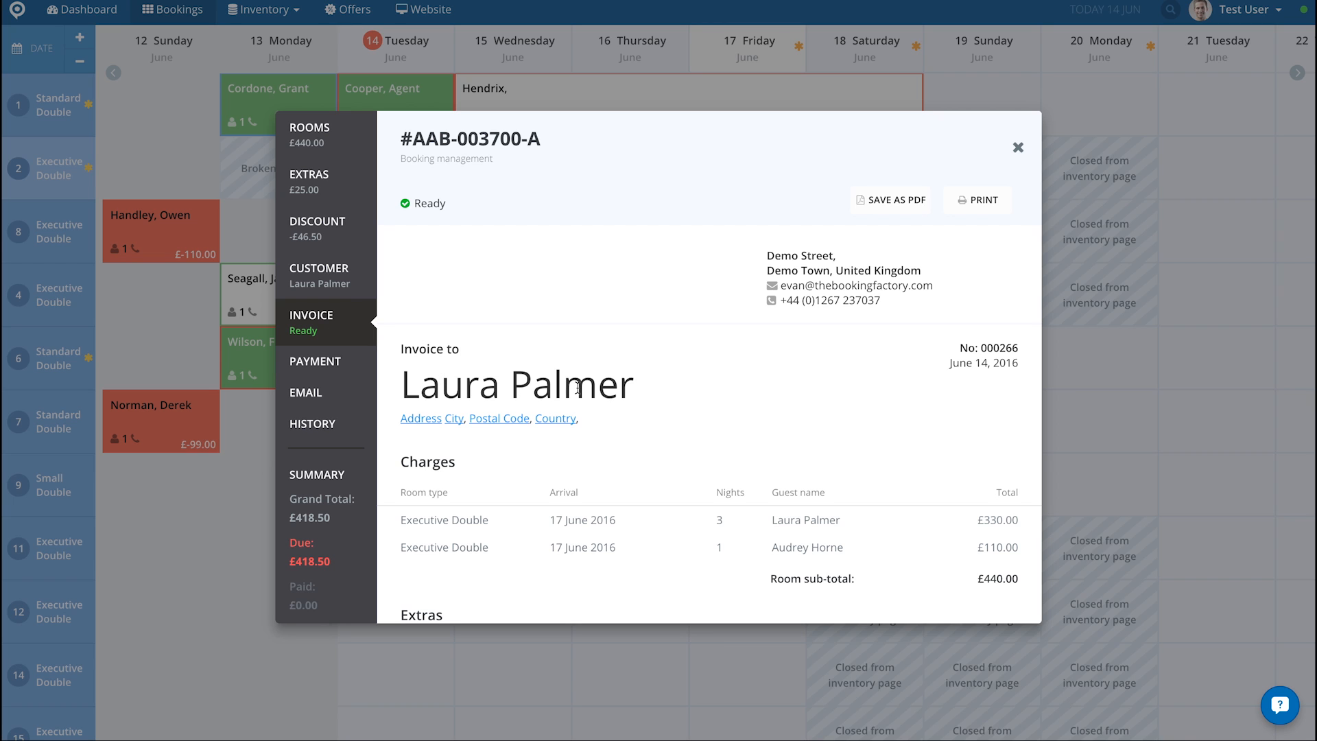
scroll(724, 403, "down", 2)
scroll(724, 403, "down", 2)
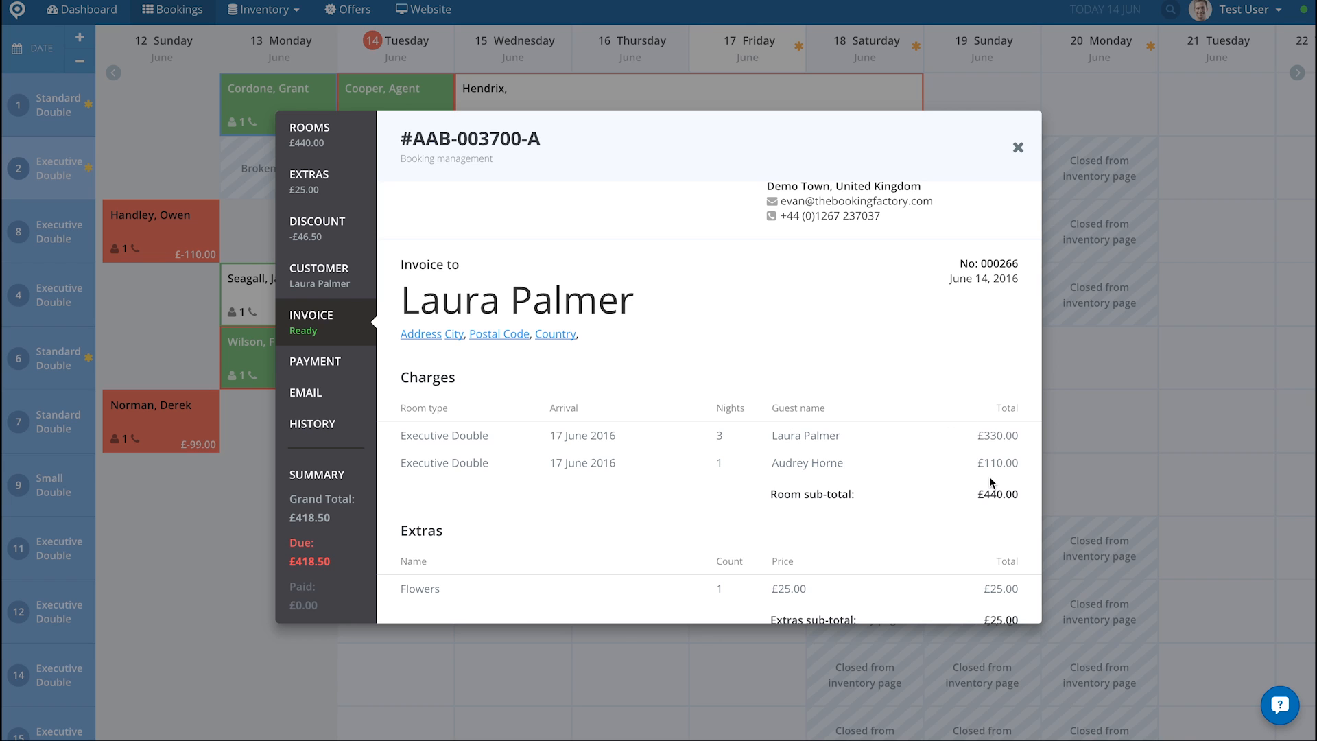
scroll(990, 500, "down", 3)
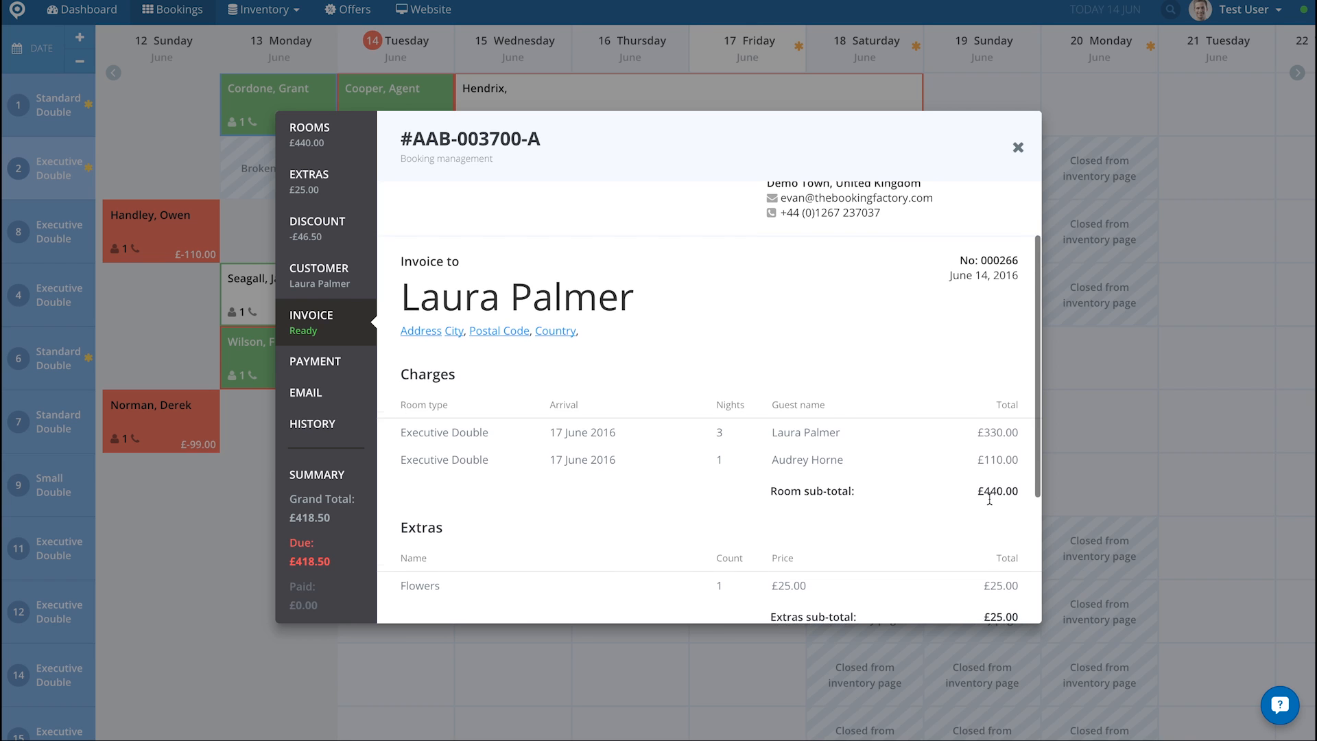
scroll(989, 498, "down", 1)
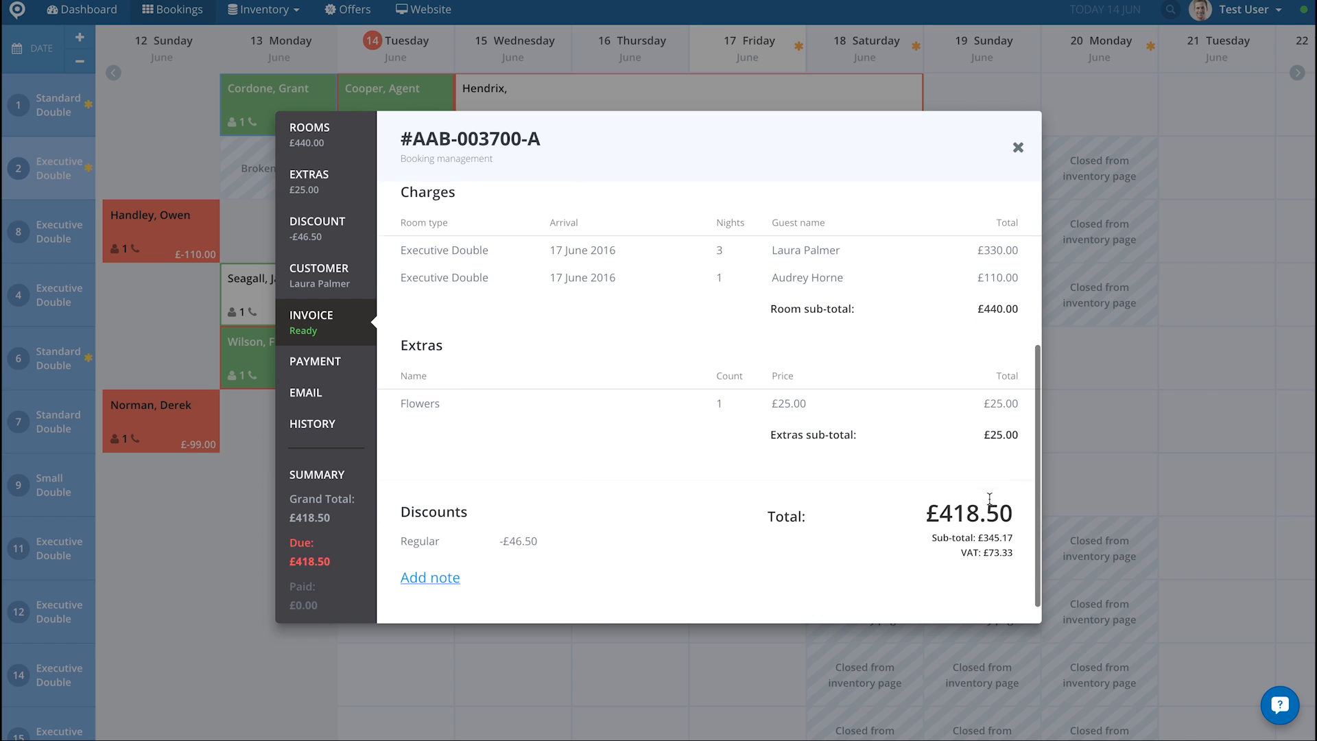
scroll(431, 412, "down", 1)
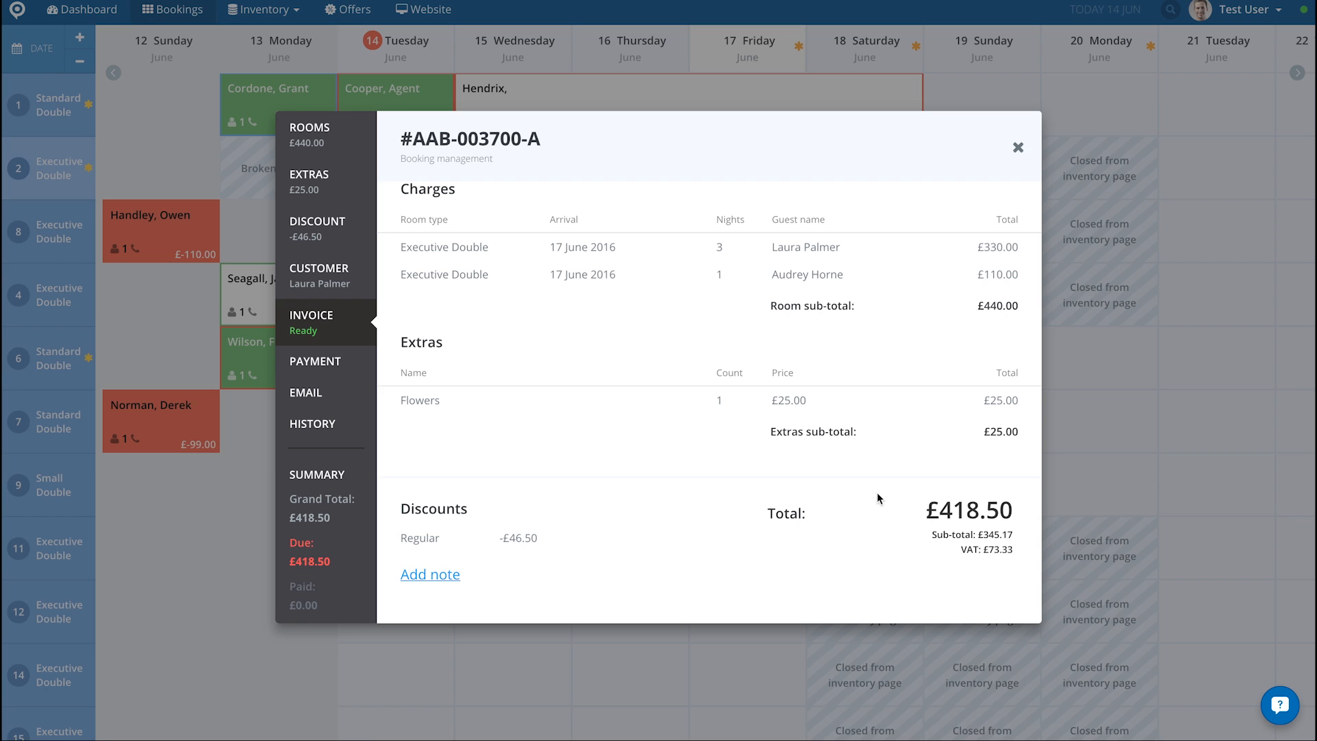
scroll(877, 492, "up", 5)
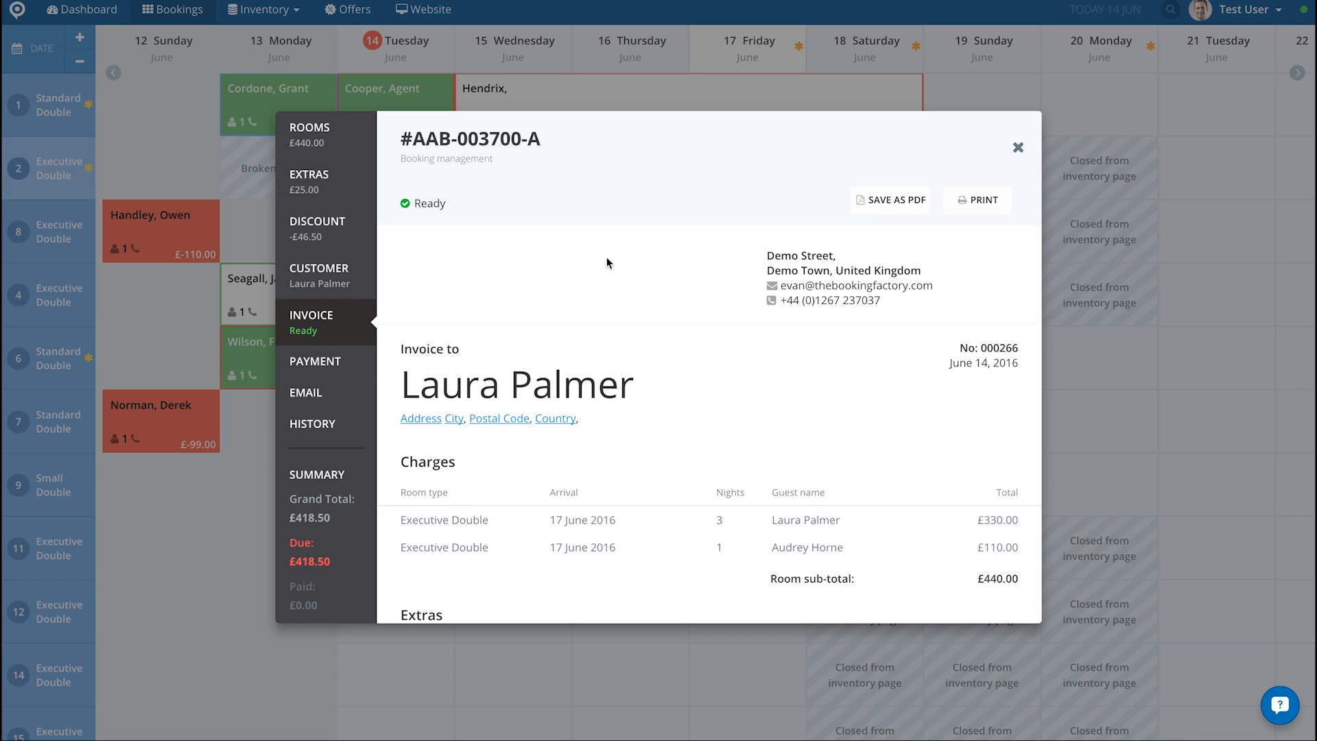
Step: Add a new payment card to the booking's card vault with the cardholder's name, card number, expiry date and security code, and save it
left_click(339, 369)
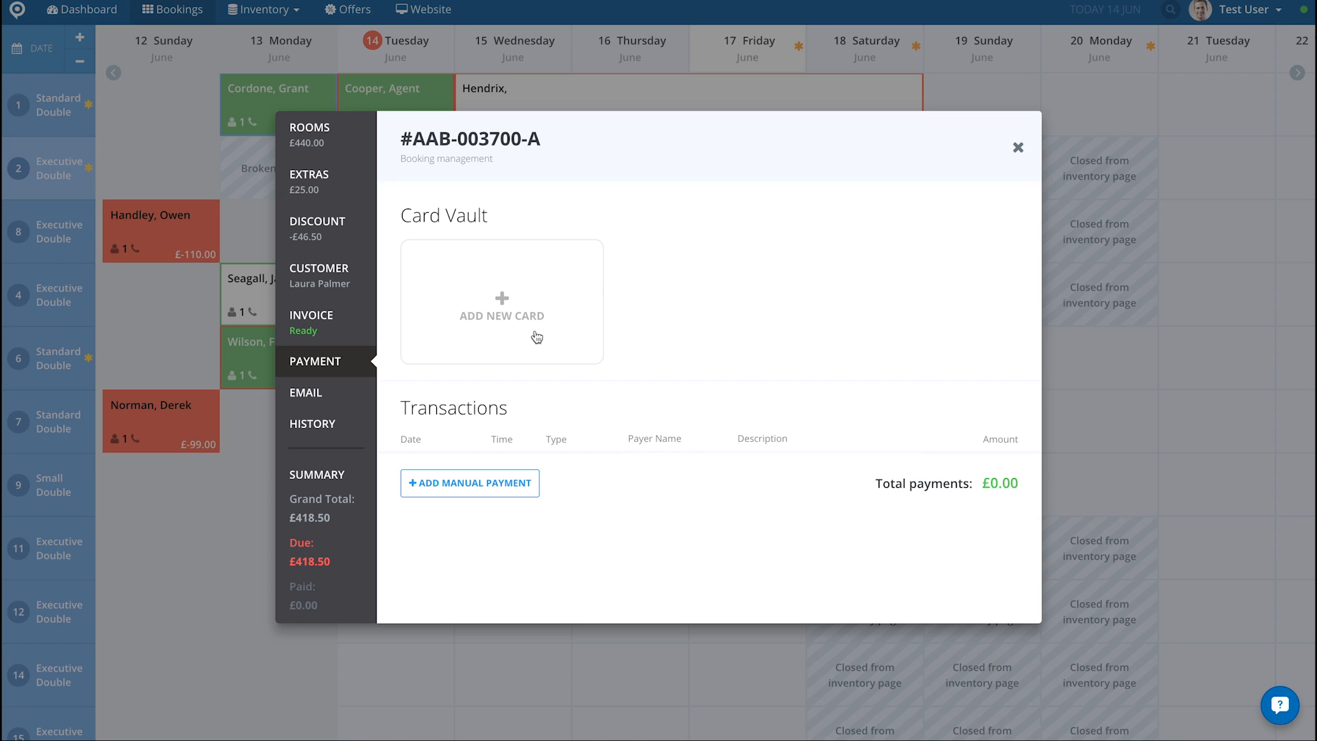
left_click(491, 309)
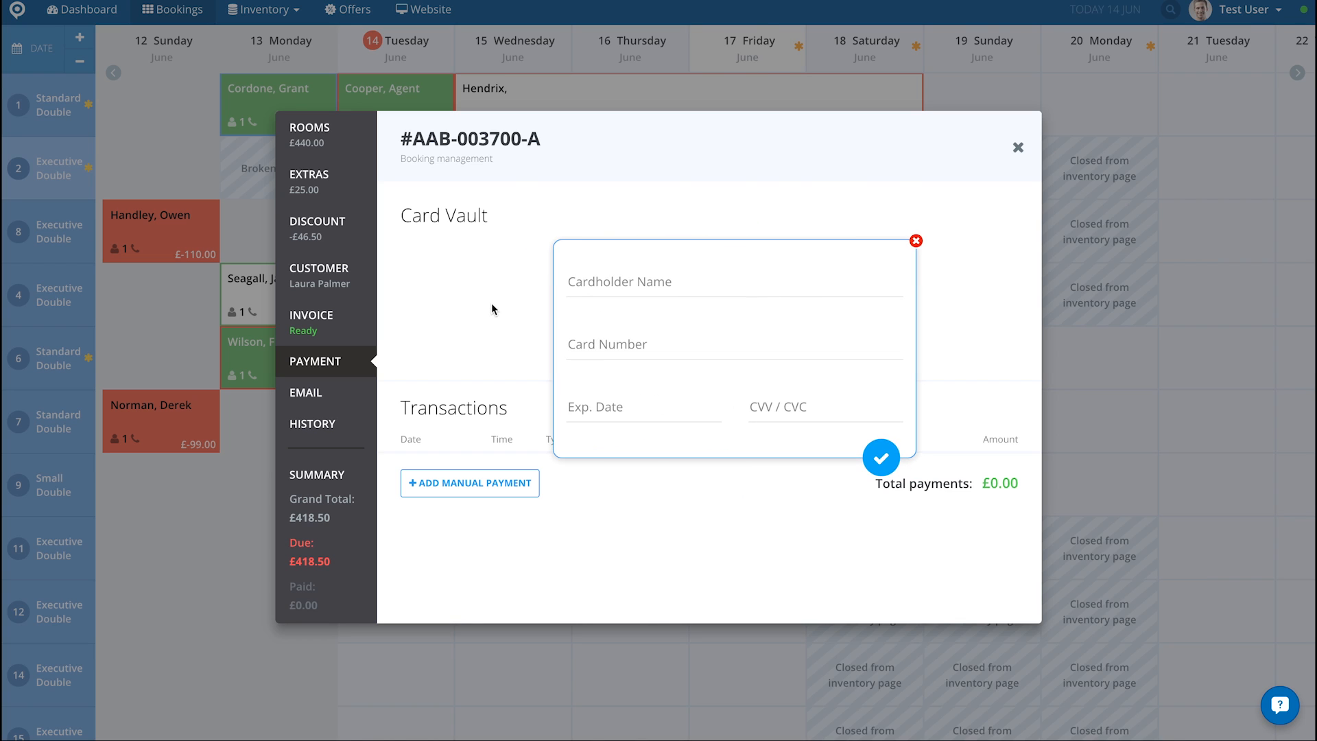
left_click(625, 278)
type("Laura Palmer")
key("Tab")
type("4111 1111 1111 1111")
left_click(602, 410)
type("0717")
left_click(786, 415)
type("777")
left_click(882, 457)
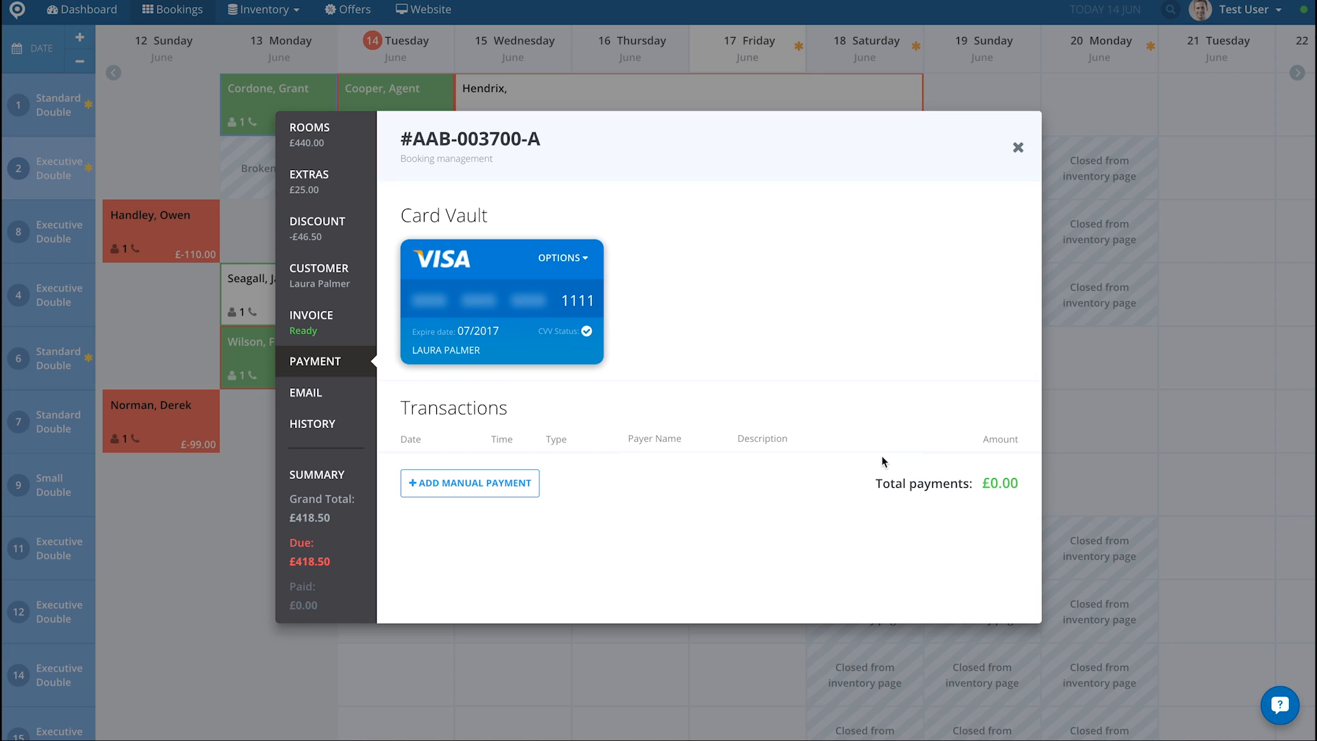
Step: Check the options available for the stored Visa card without choosing any
left_click(563, 262)
left_click(563, 263)
left_click(591, 254)
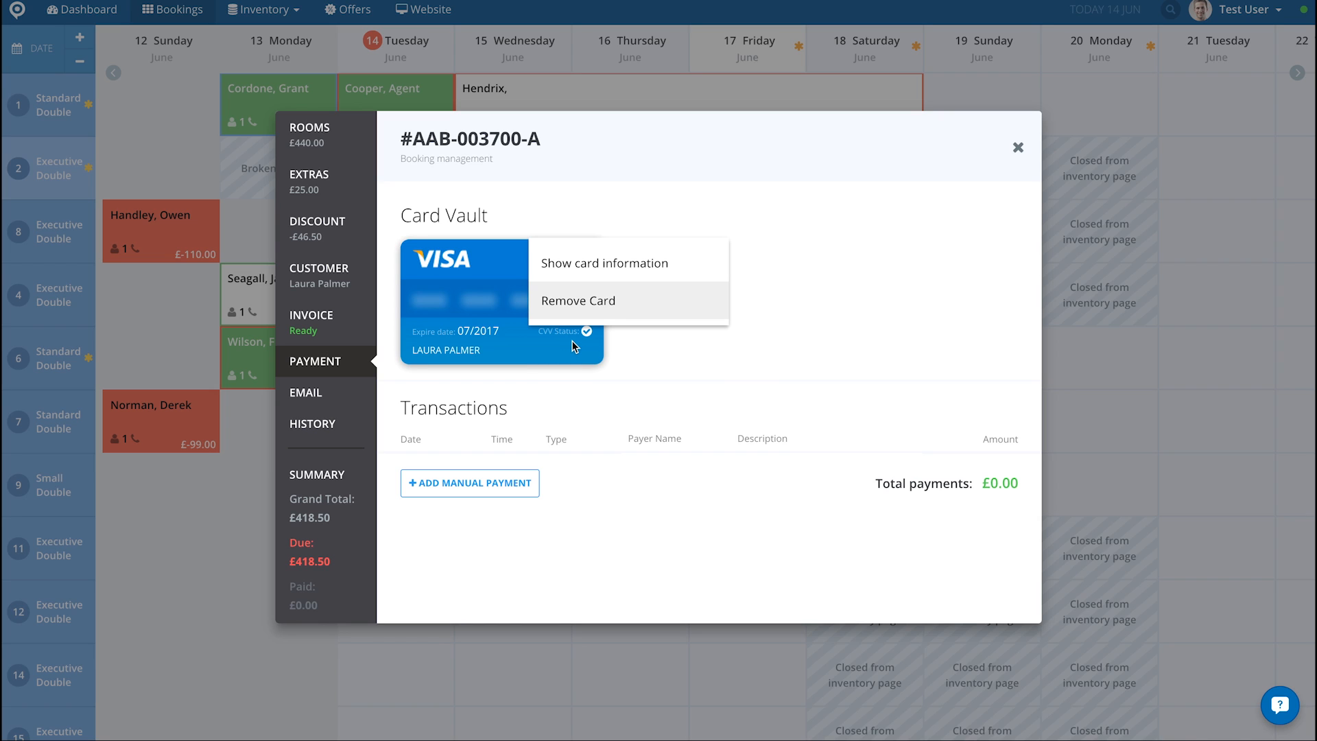
left_click(635, 336)
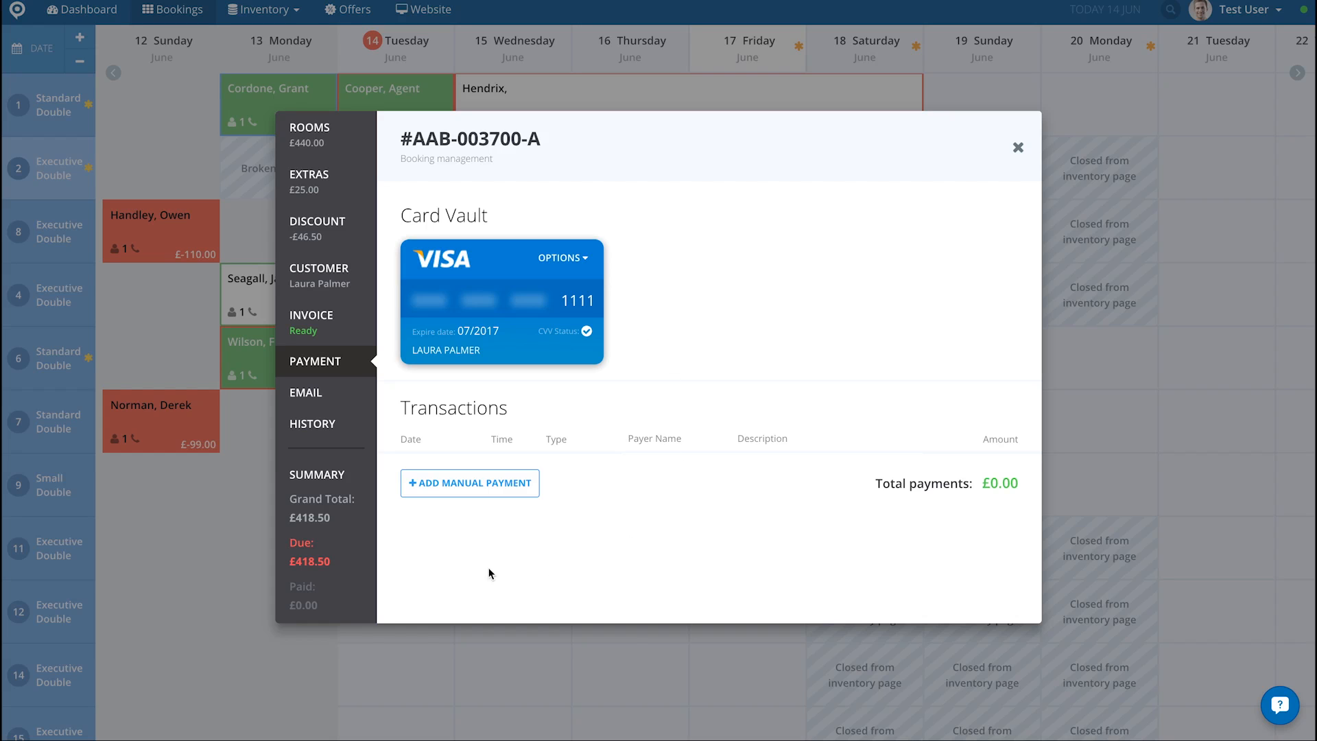
Step: Record a manual Cash payment for the full amount due, with the description "Paid in Person", and save it
left_click(455, 484)
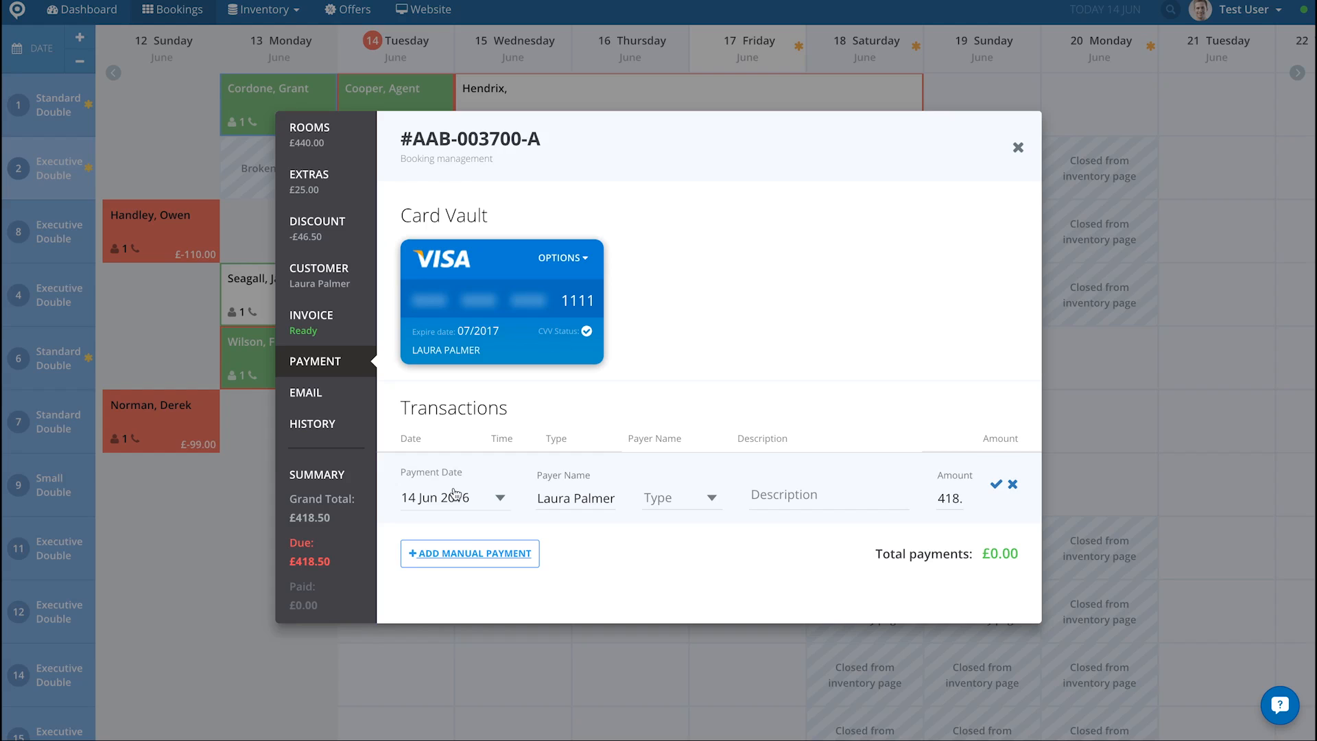
left_click(710, 498)
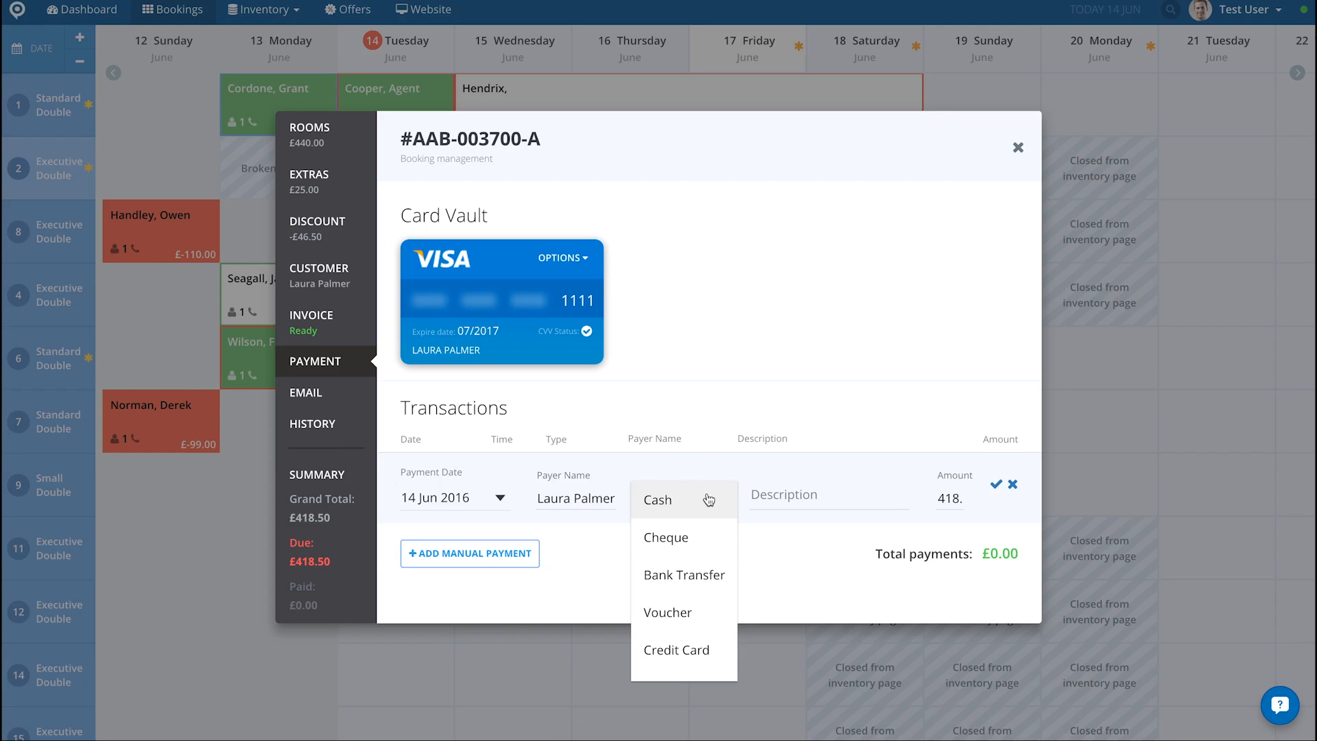
left_click(680, 509)
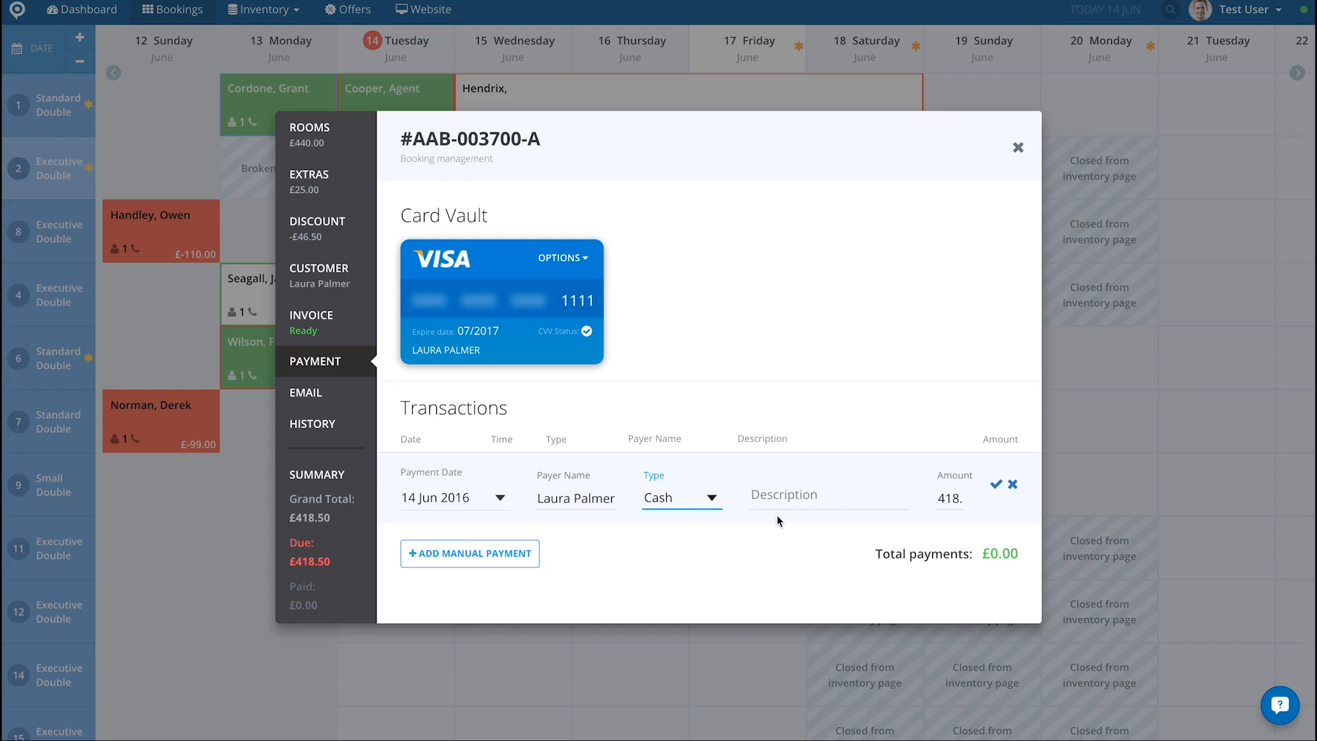
left_click(786, 499)
type("Paid in Person")
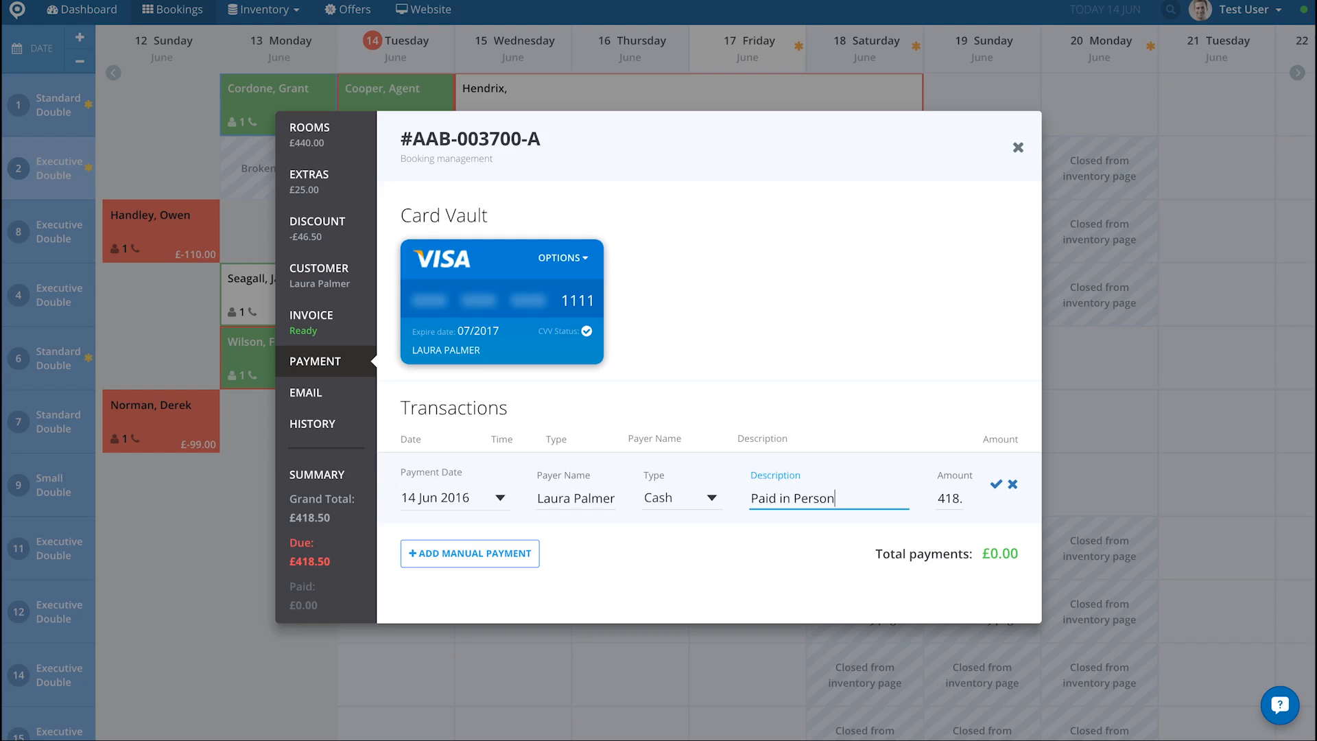
left_click(993, 487)
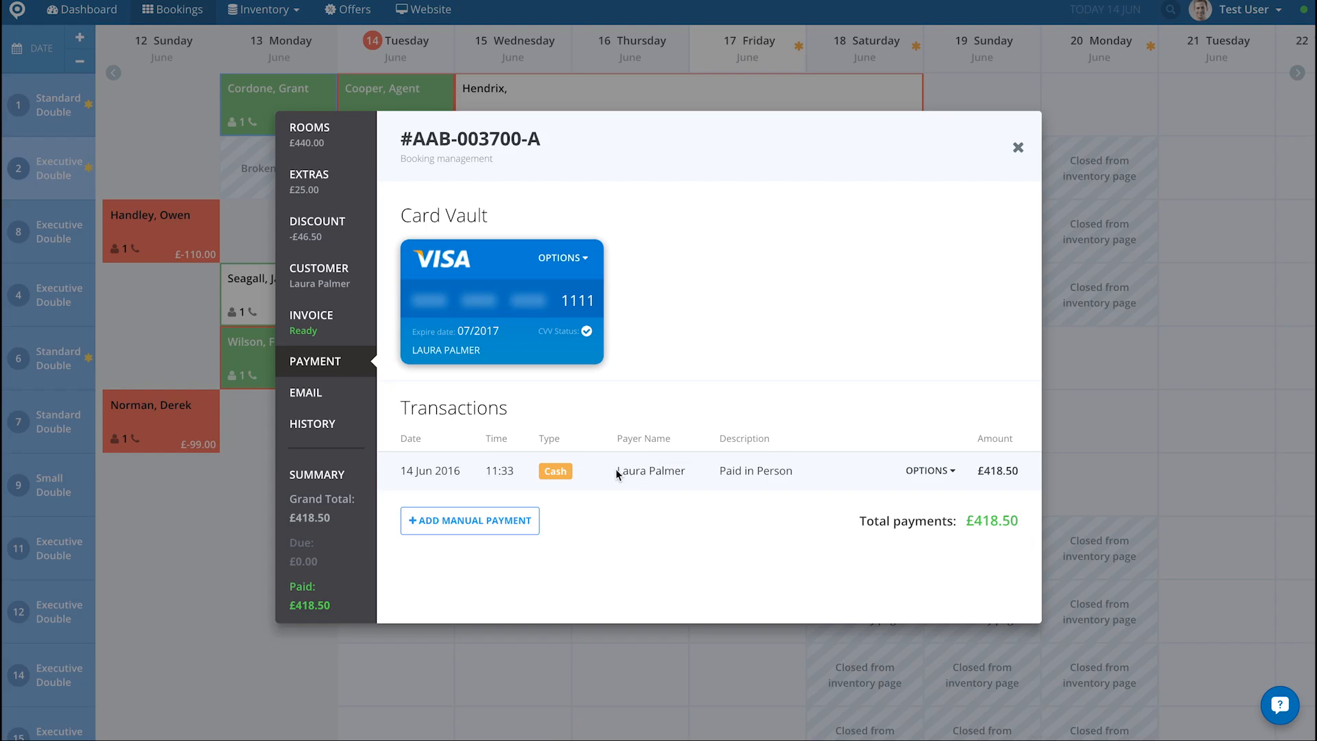
Step: Look at the booking's client e-mail form and its history of actions, and close the booking
left_click(302, 404)
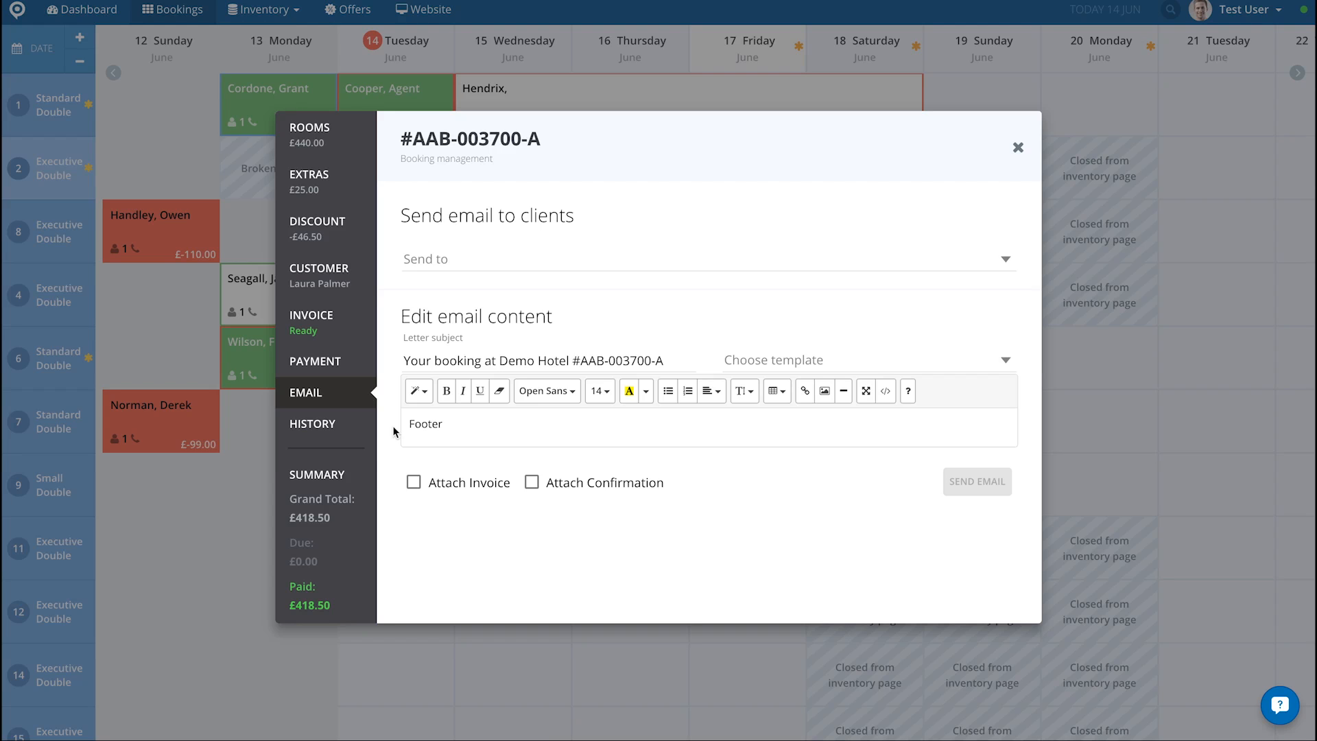
left_click(325, 430)
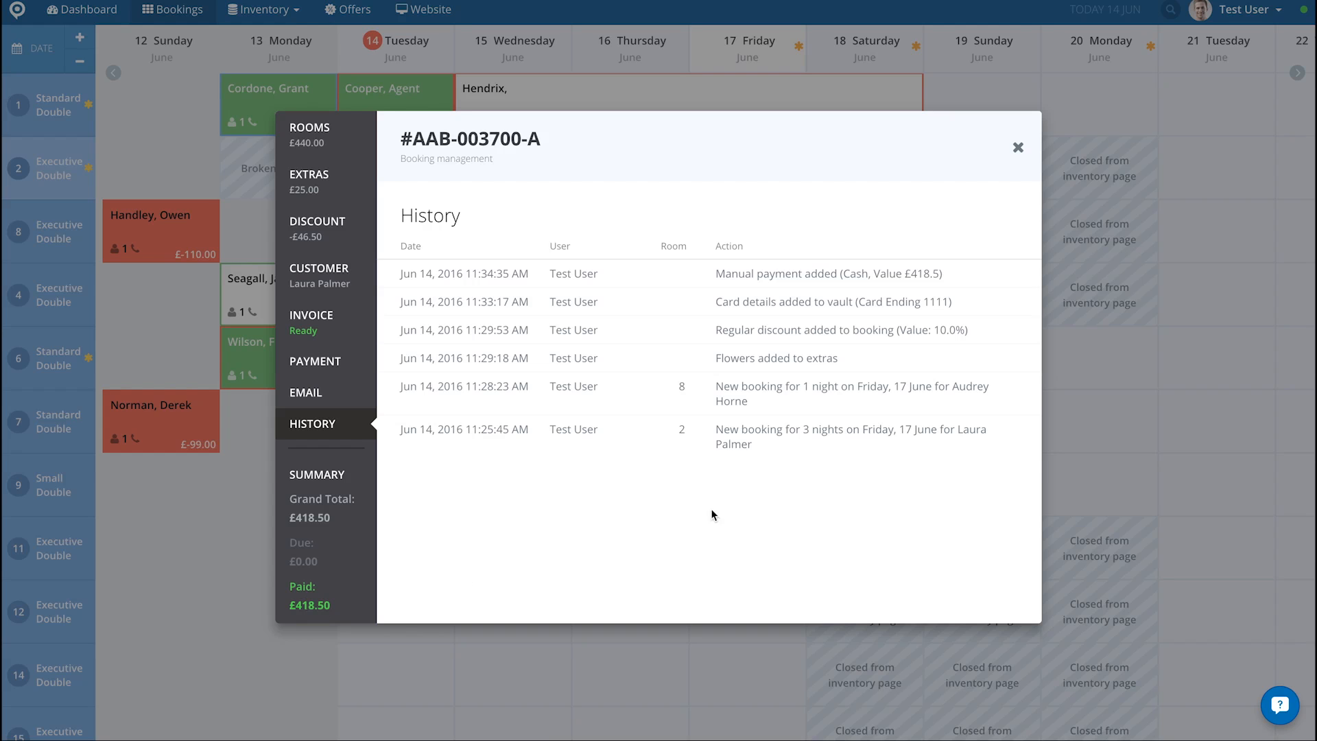
left_click(1018, 149)
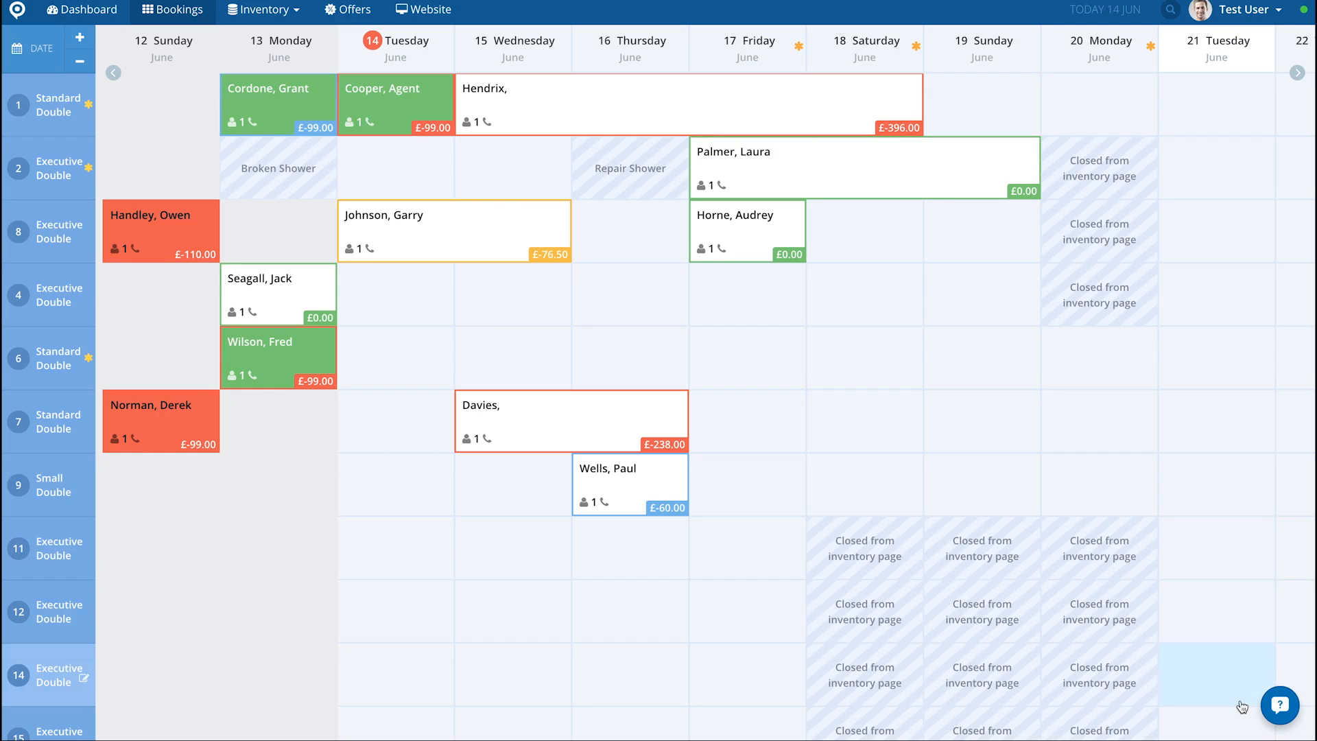
Step: Open the support chat with The Booking Factory Team from the bookings calendar
left_click(1279, 708)
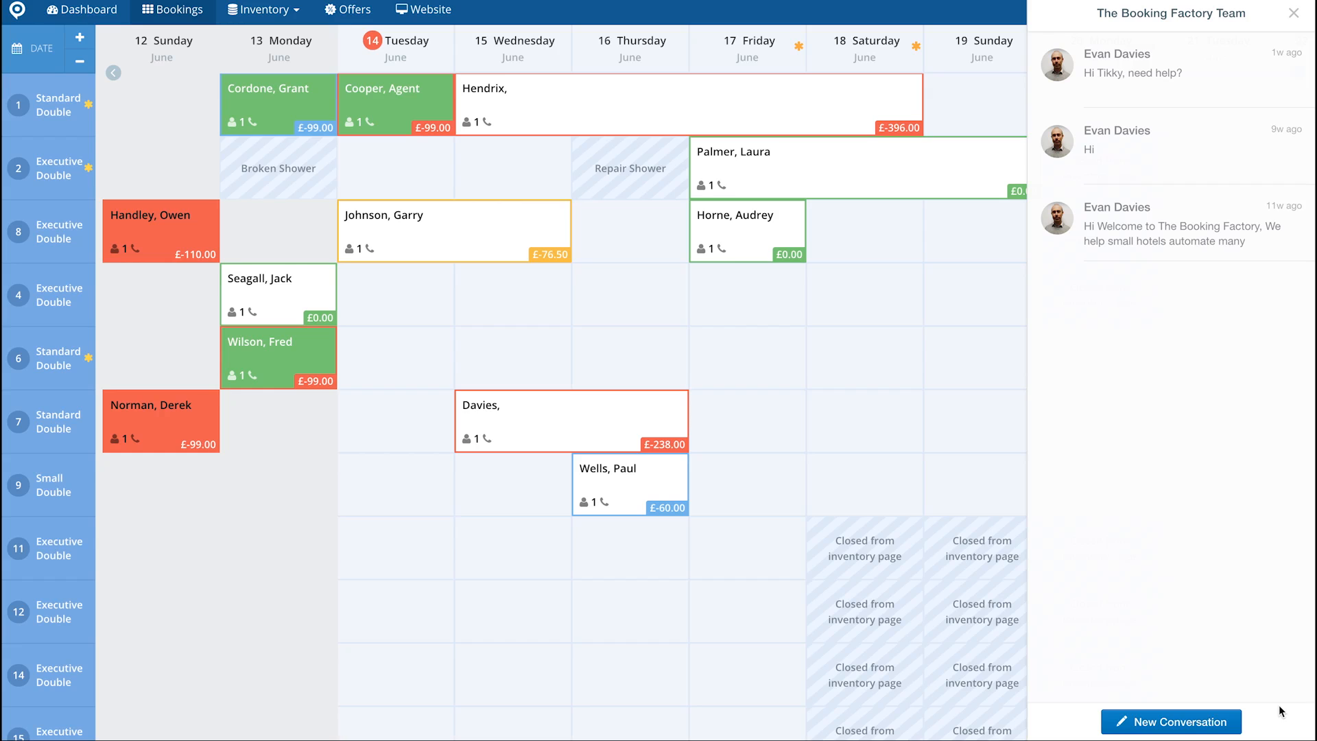